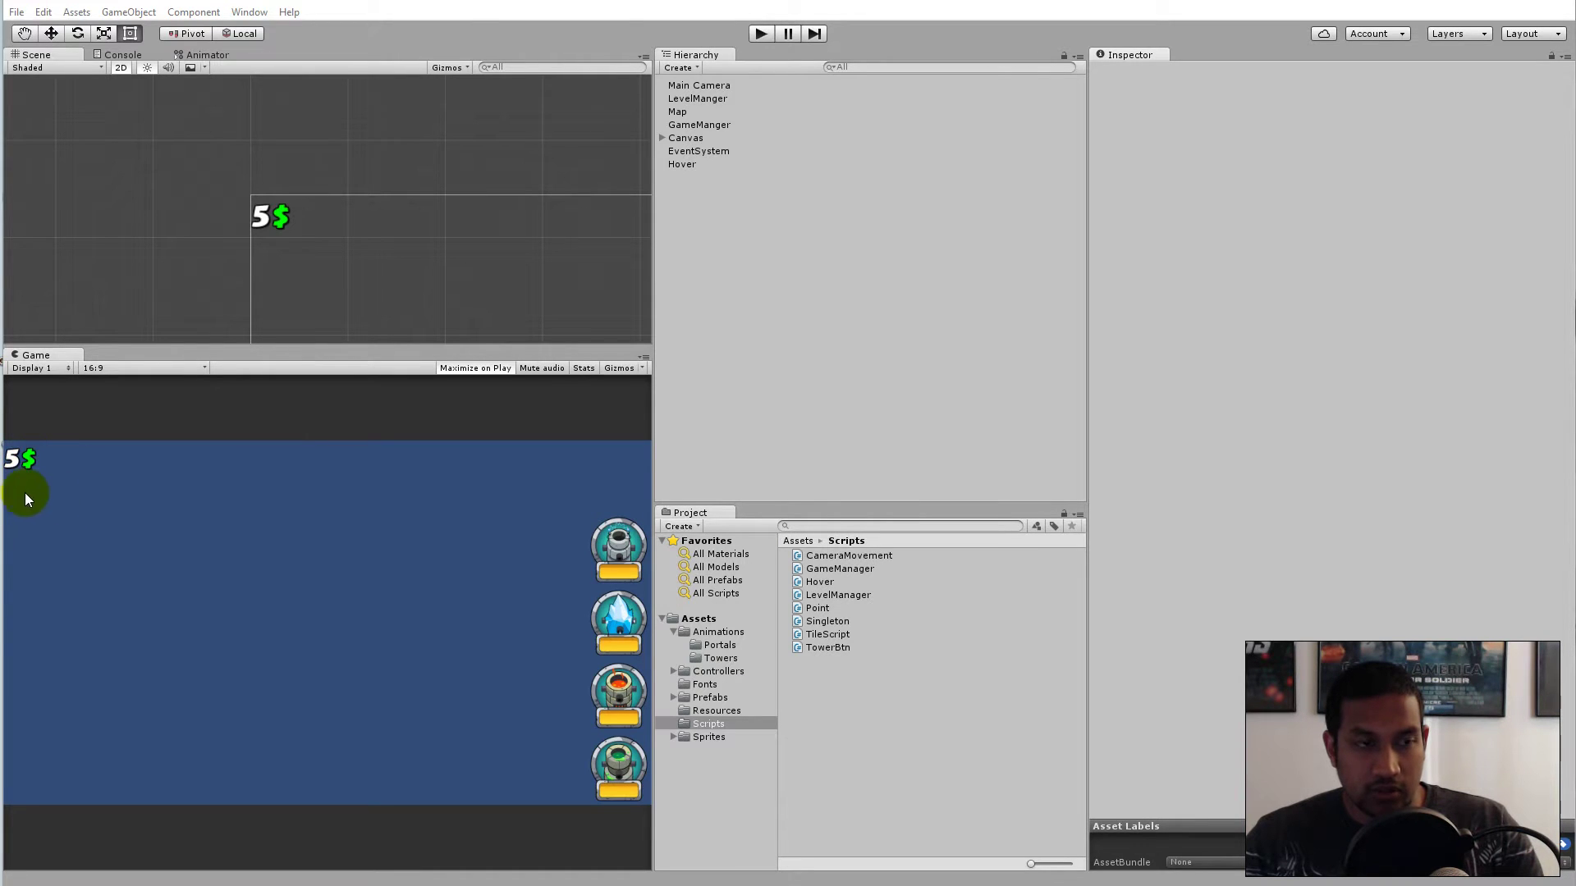
# Step: Start Play mode to run the tower defense scene with its 5$ shop
pyautogui.click(758, 34)
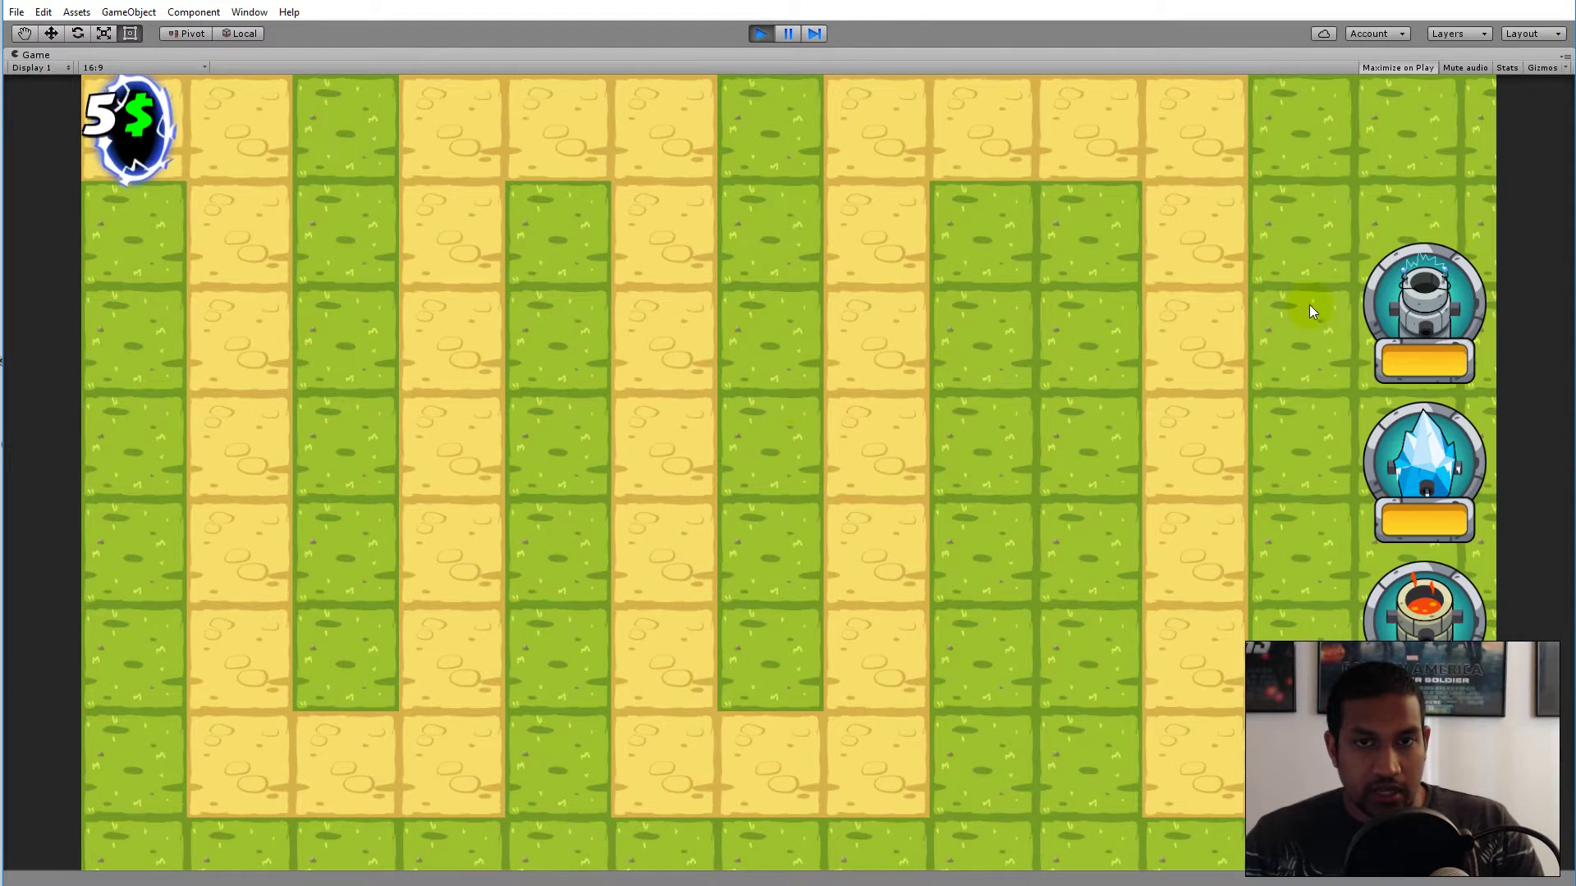
# Step: Place an ice tower from the shop on a map tile, then exit Play mode
pyautogui.click(1387, 308)
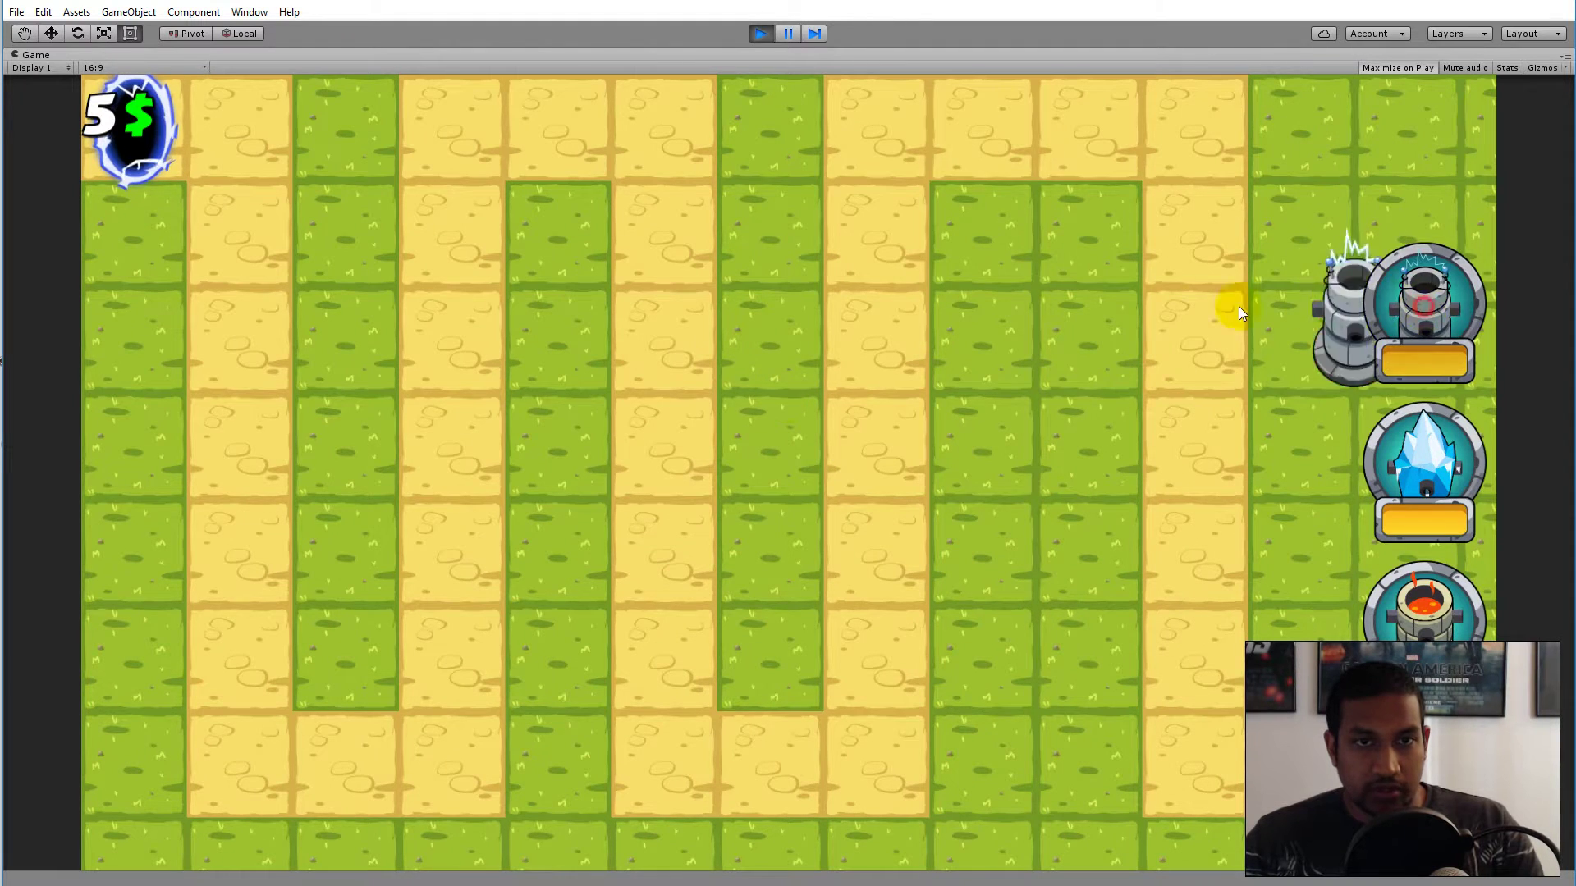
pyautogui.click(1395, 460)
pyautogui.click(876, 336)
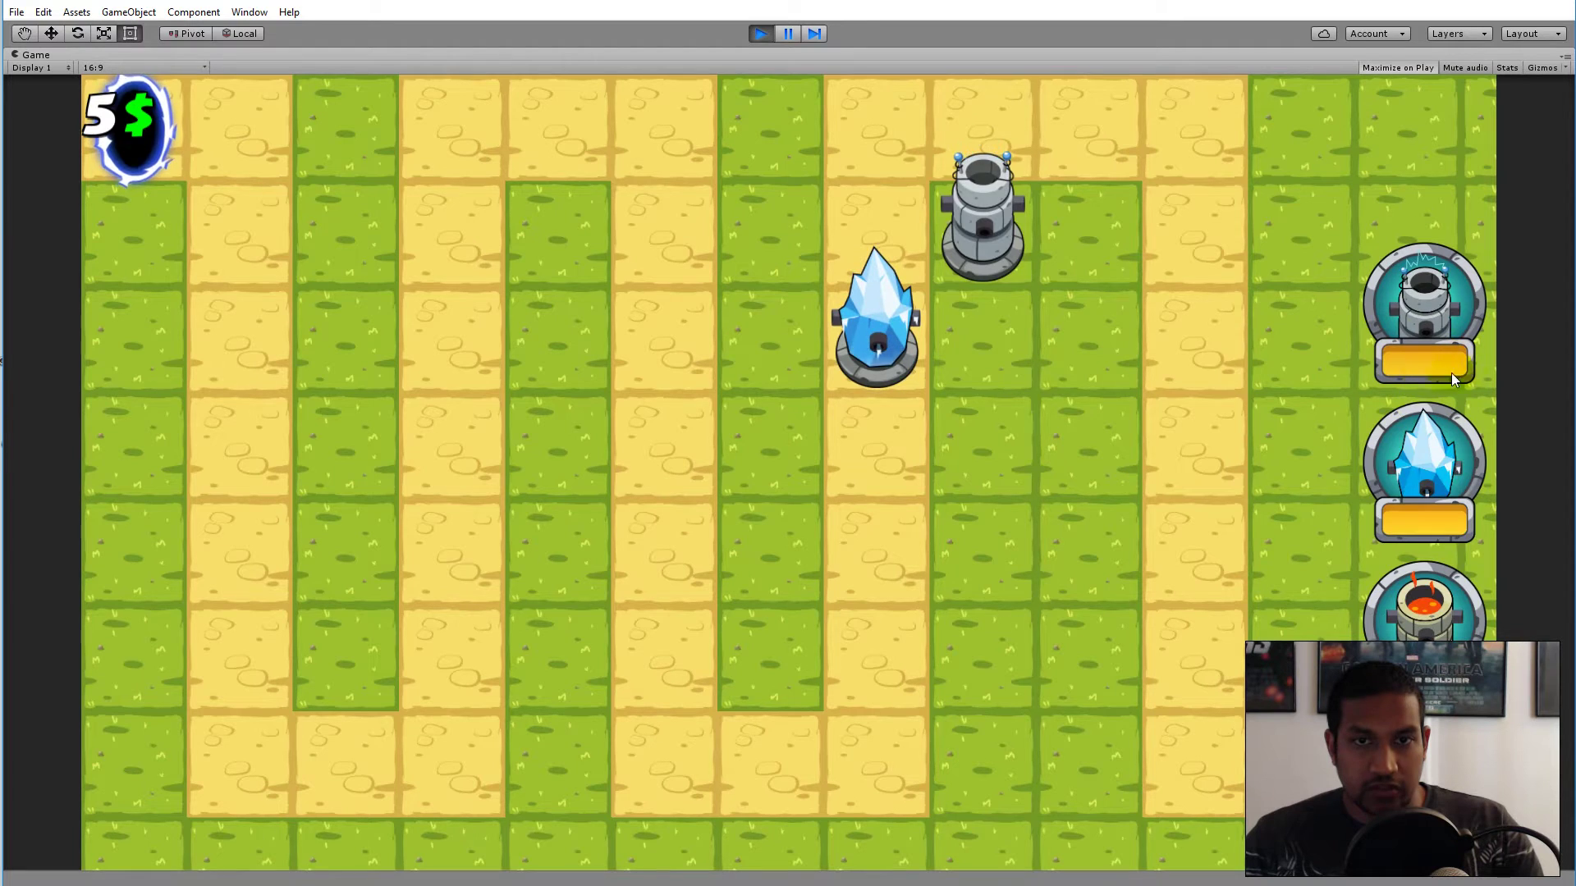
pyautogui.click(761, 33)
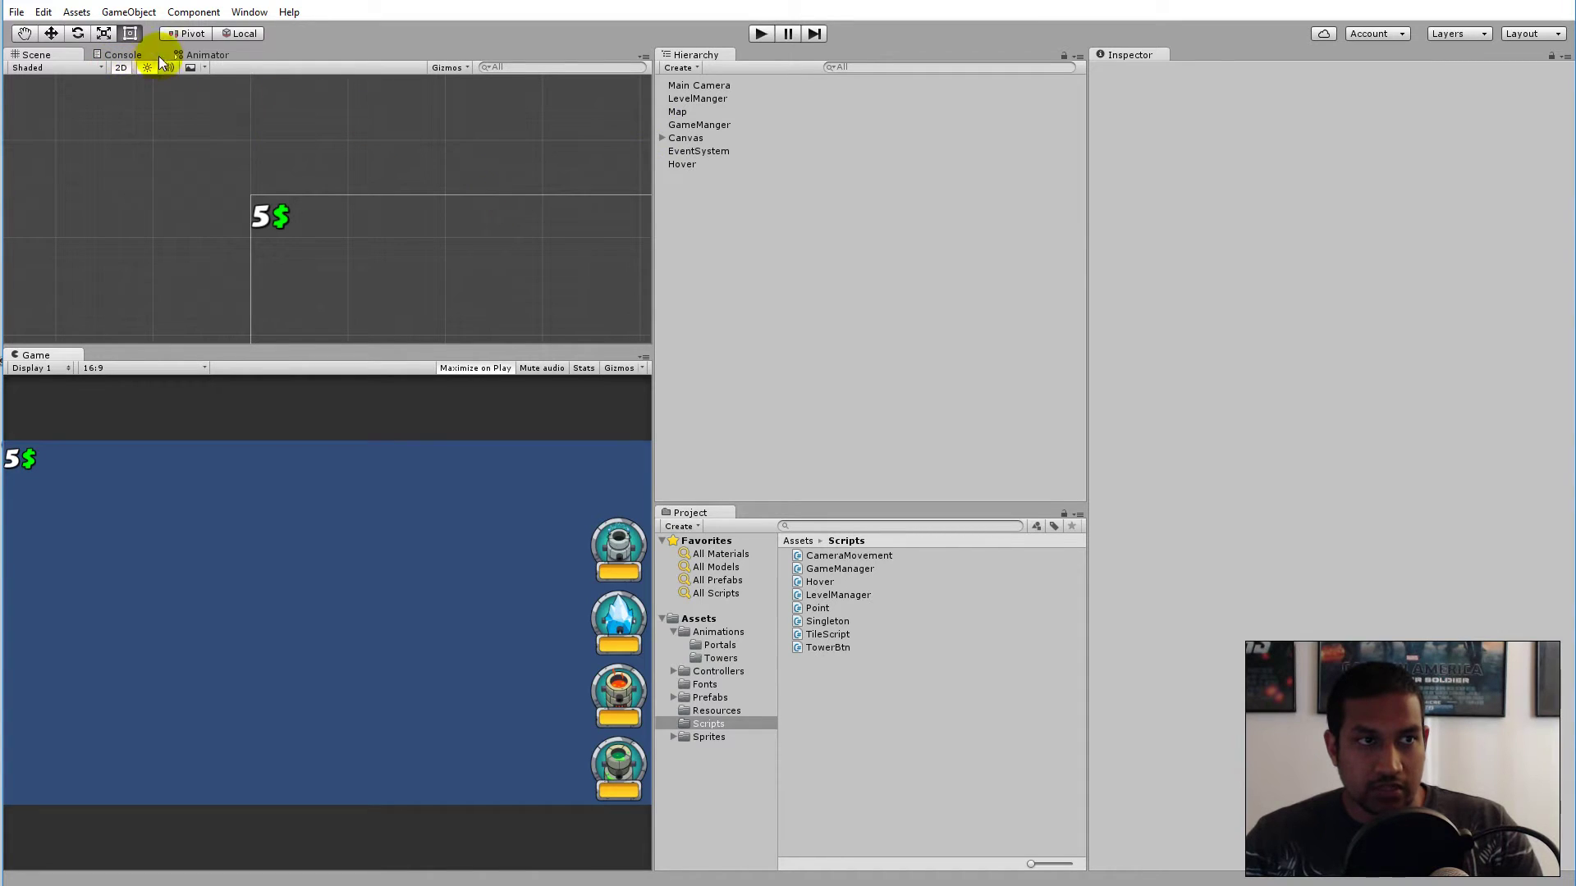
# Step: Expand Canvas and TowerPanel in the Hierarchy and select StormBtn
pyautogui.click(204, 55)
pyautogui.click(30, 54)
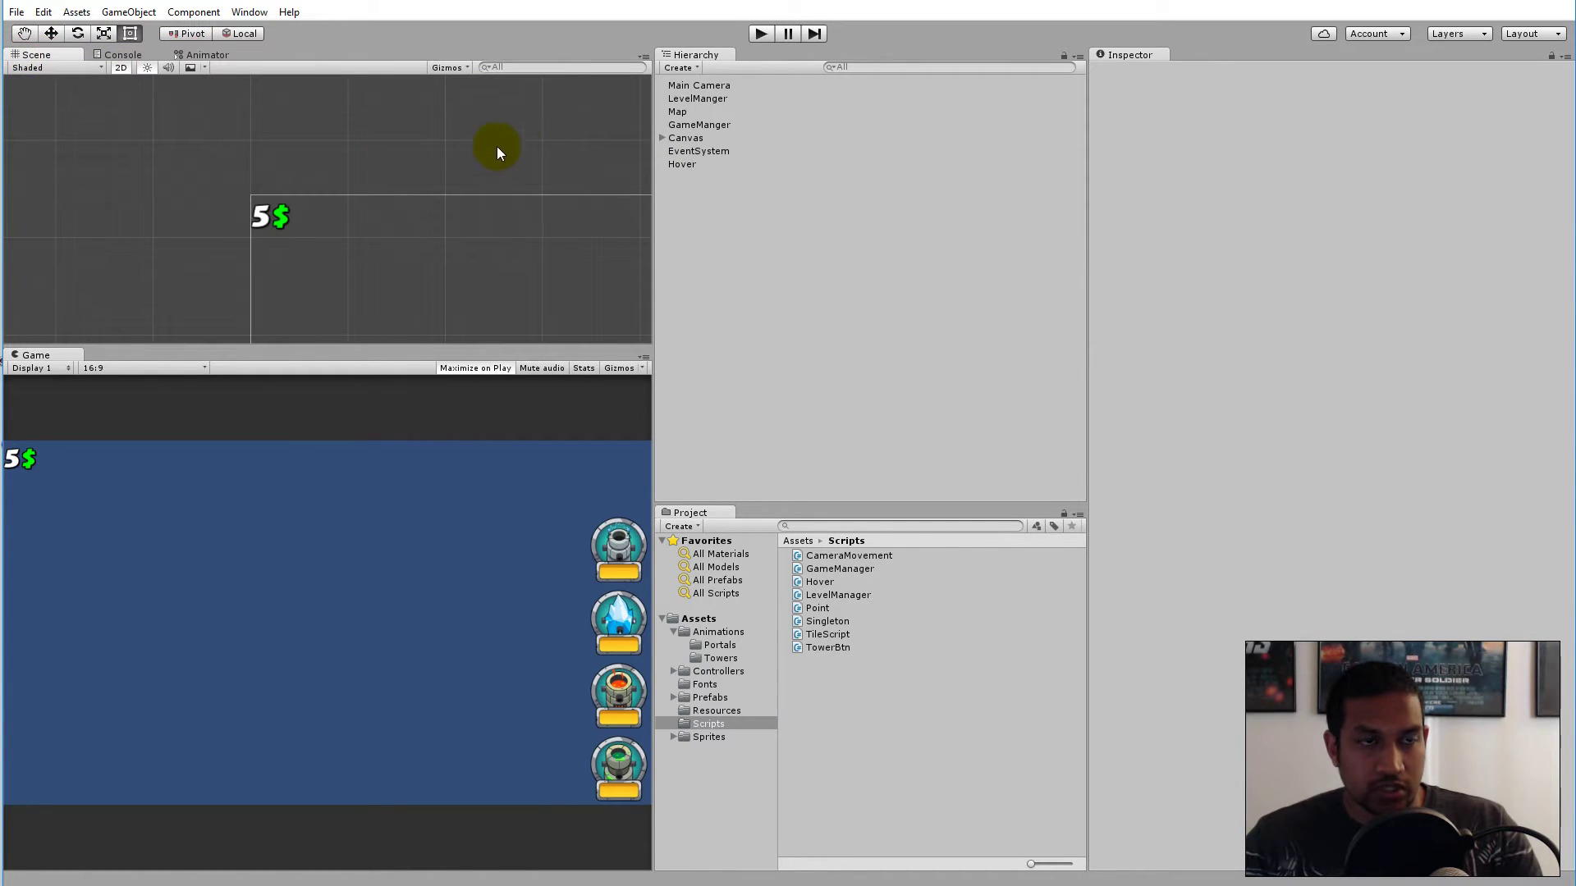
pyautogui.click(663, 138)
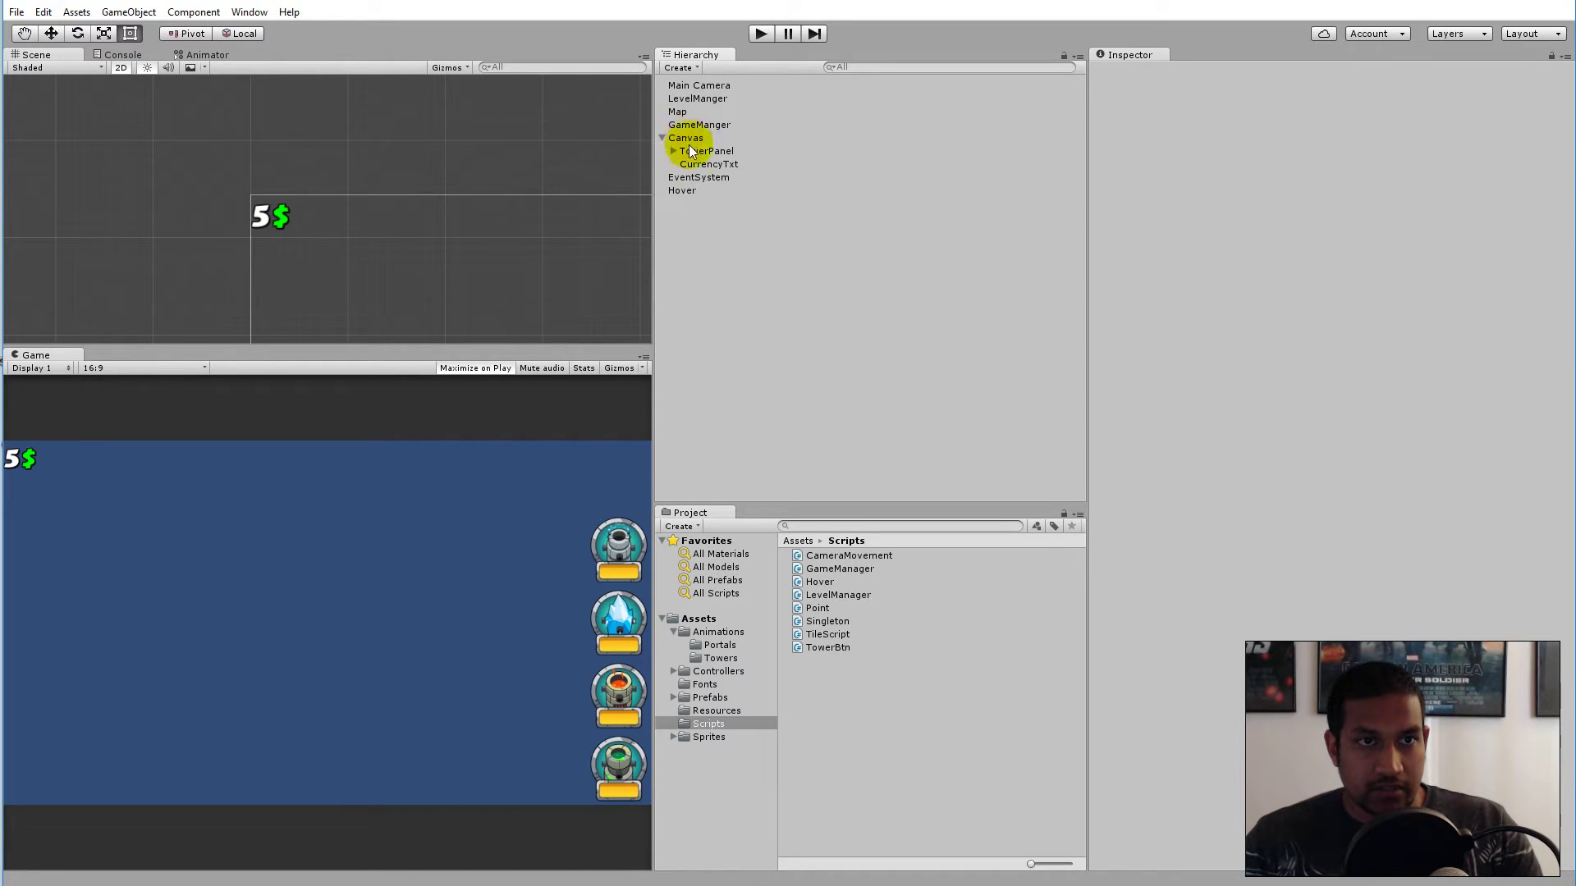
pyautogui.click(673, 151)
pyautogui.doubleClick(697, 151)
pyautogui.scroll(10, 436, 271)
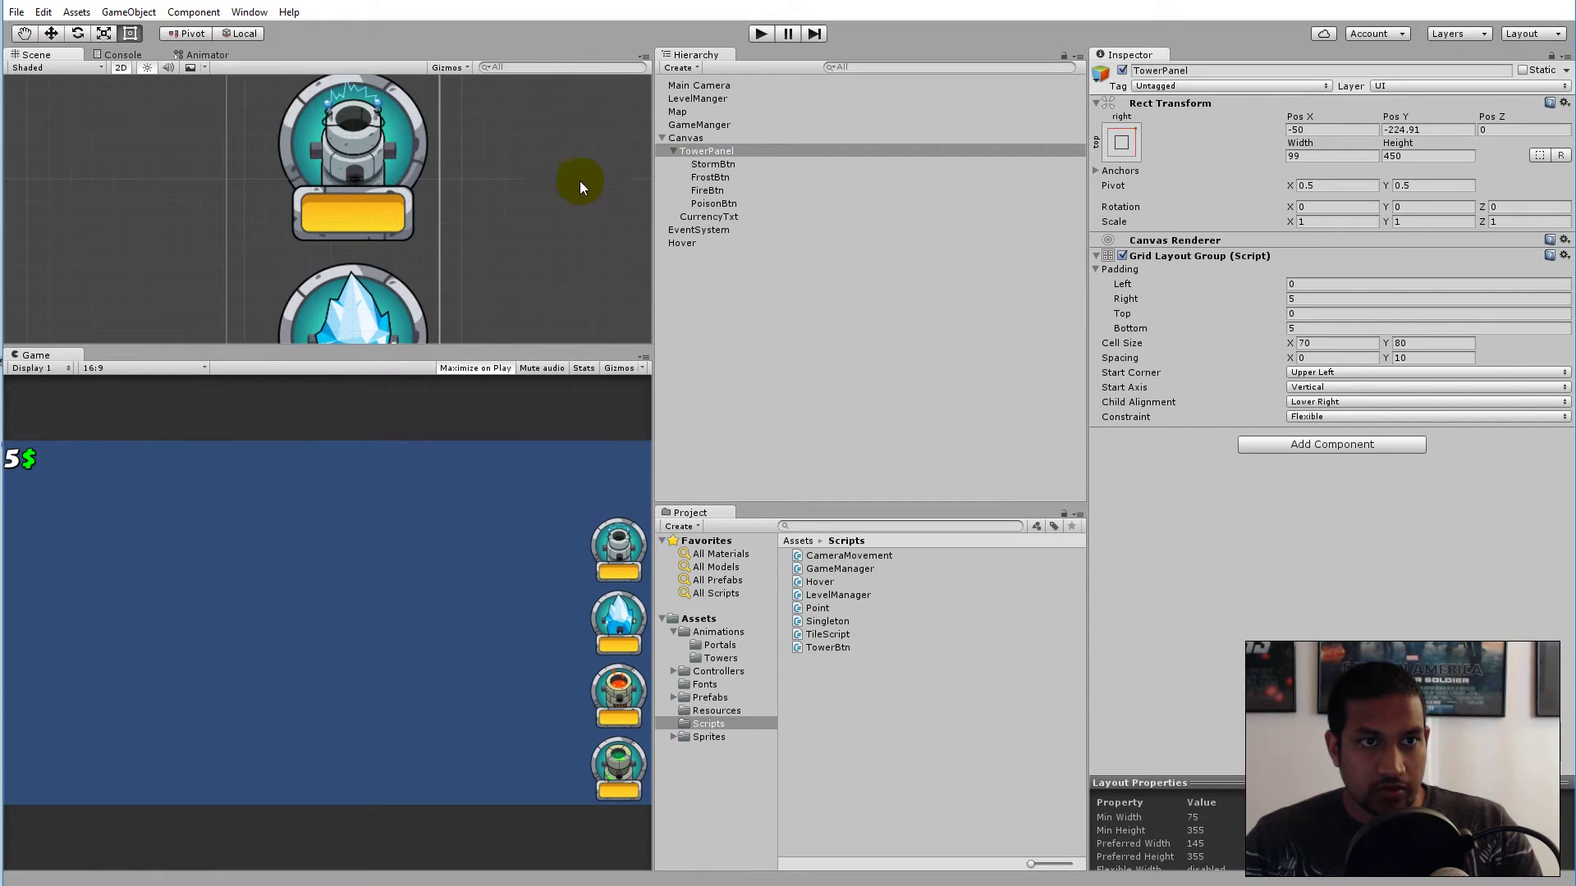
pyautogui.click(712, 165)
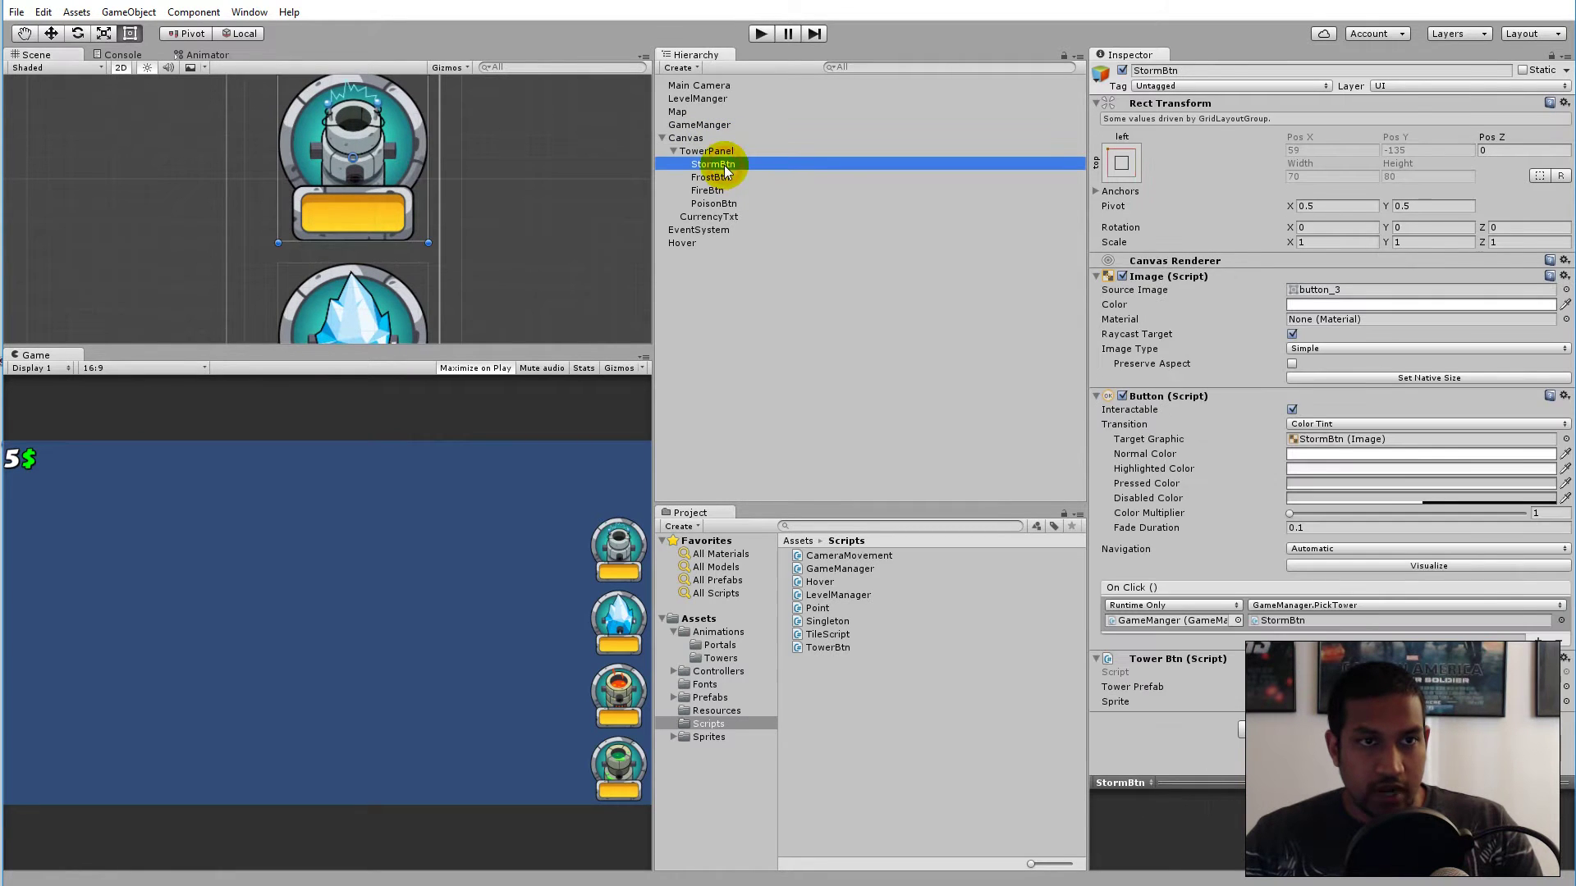
# Step: Create a UI Text child under StormBtn and rename it 'Price'
pyautogui.rightClick(714, 169)
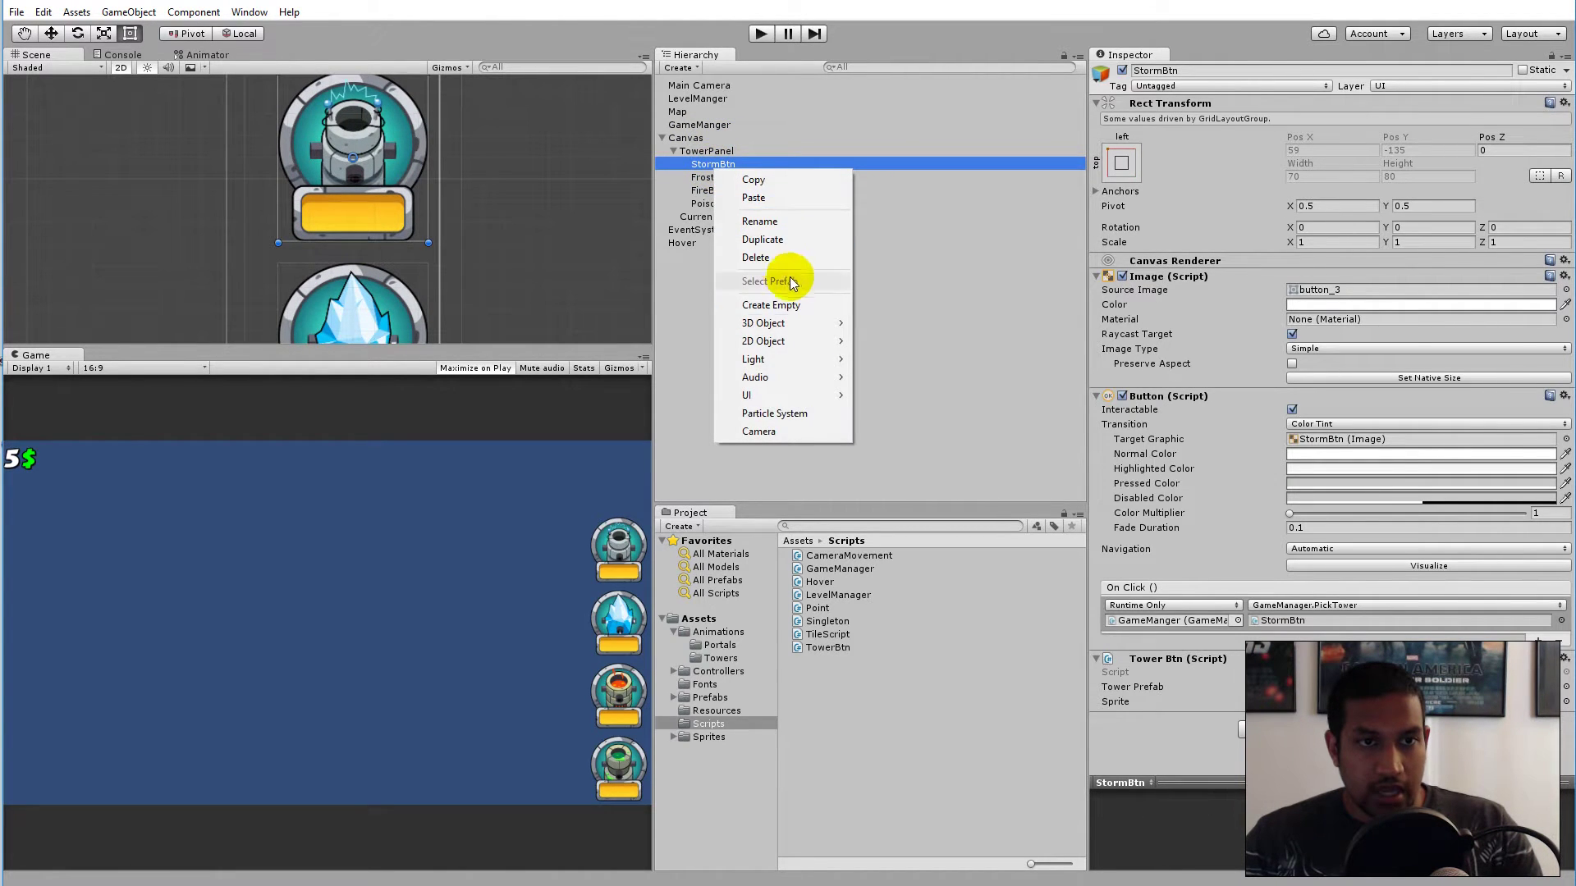
pyautogui.moveTo(809, 398)
pyautogui.click(948, 396)
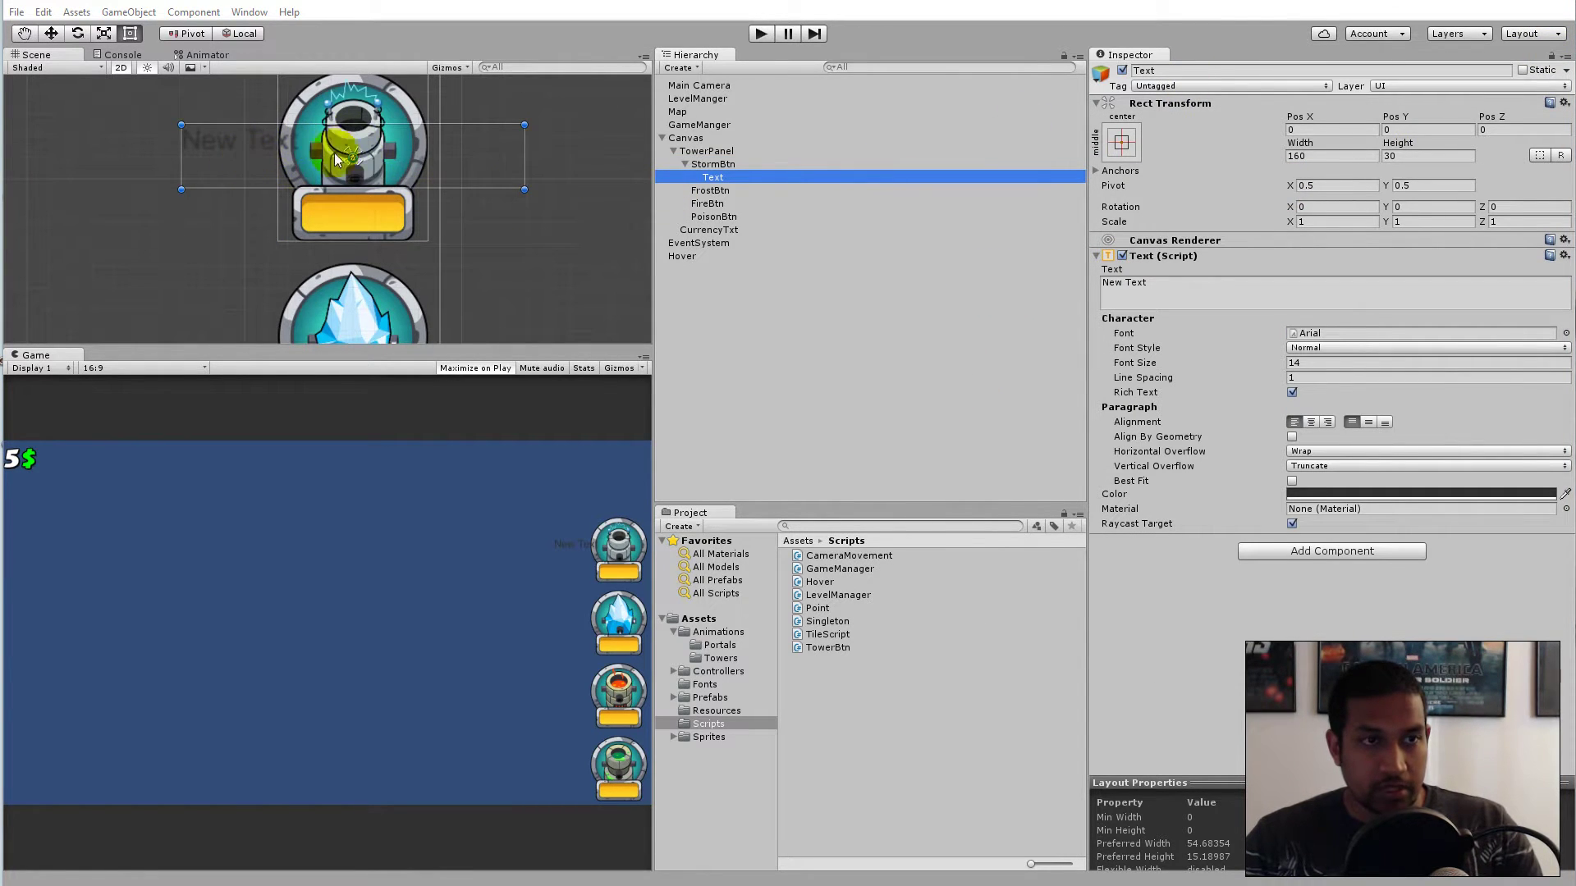
pyautogui.click(721, 176)
pyautogui.write('Pri')
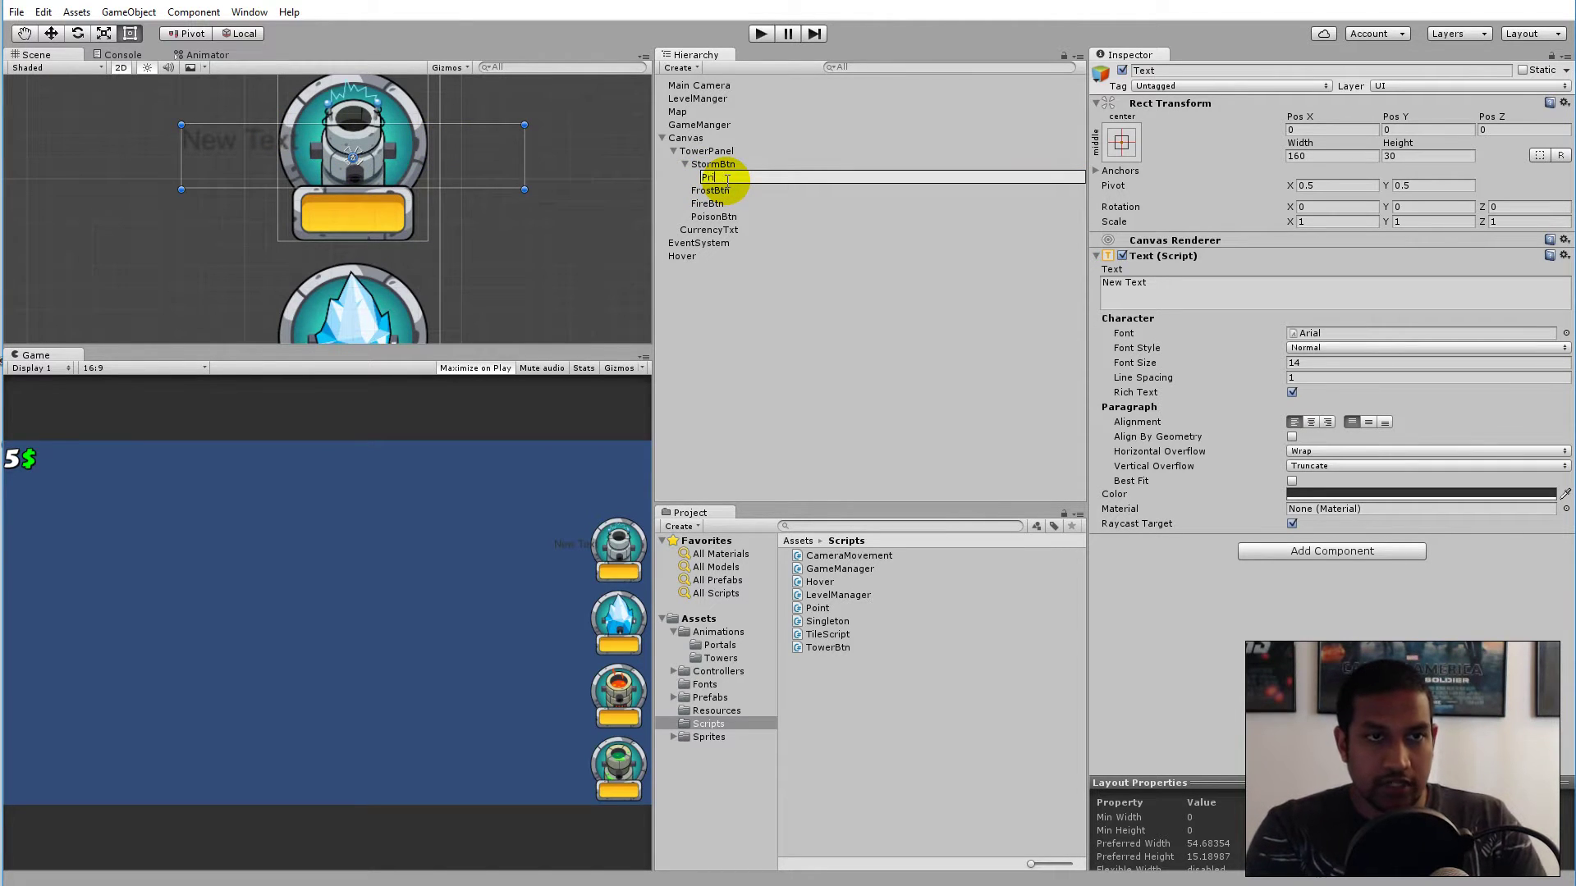
pyautogui.write('ce')
pyautogui.press('Return')
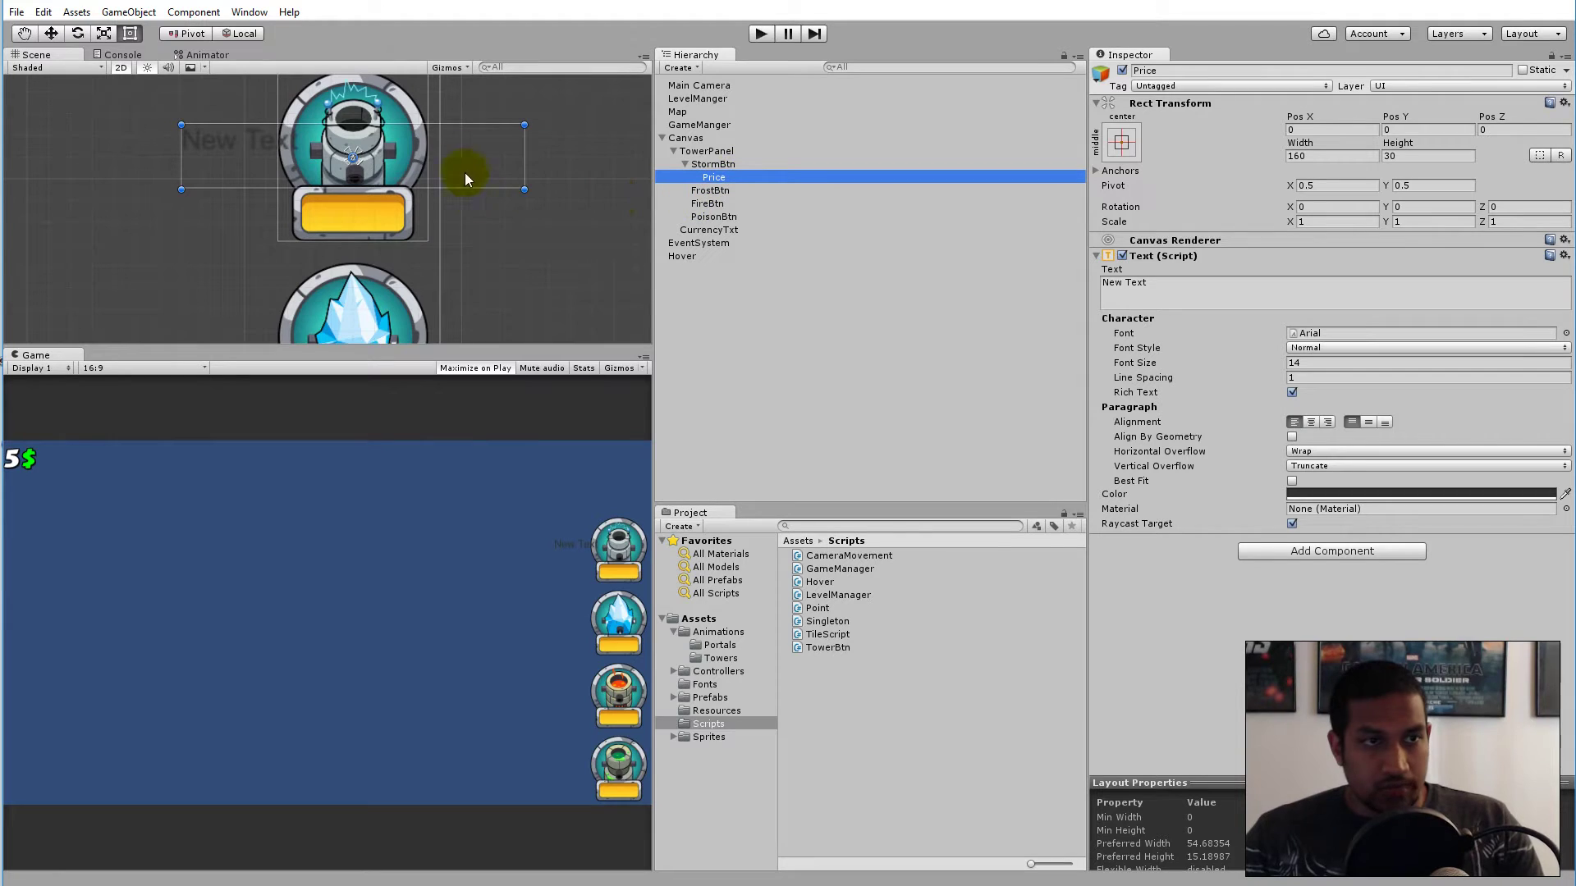
pyautogui.click(279, 140)
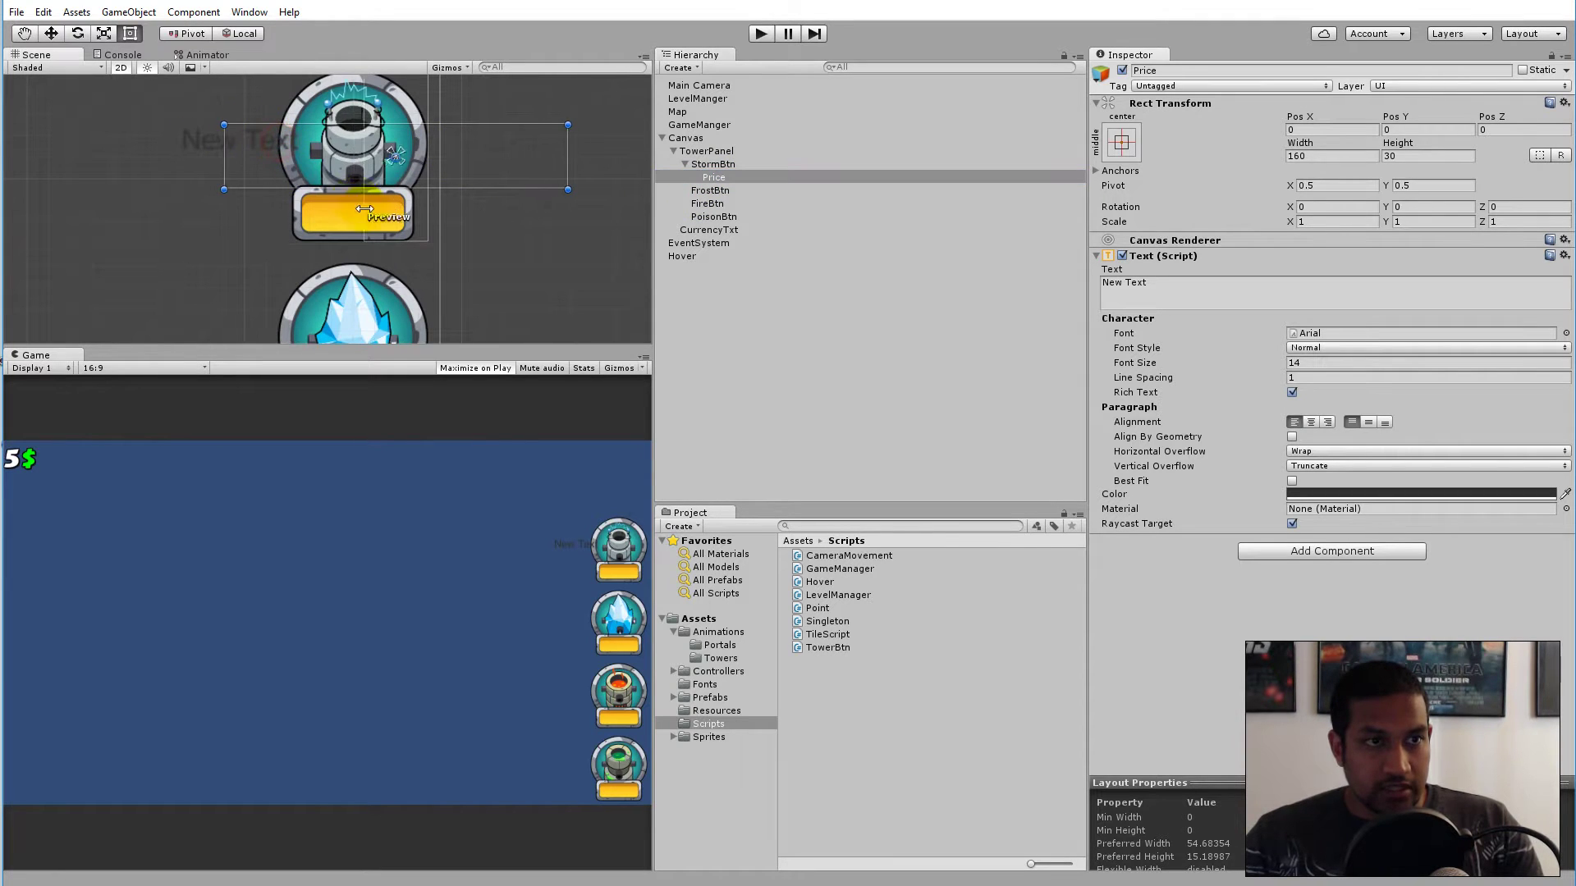
# Step: Move the Price text onto the yellow bar and trim its left and bottom edges
pyautogui.moveTo(233, 156); pyautogui.dragTo(352, 201)
pyautogui.scroll(5, 351, 201)
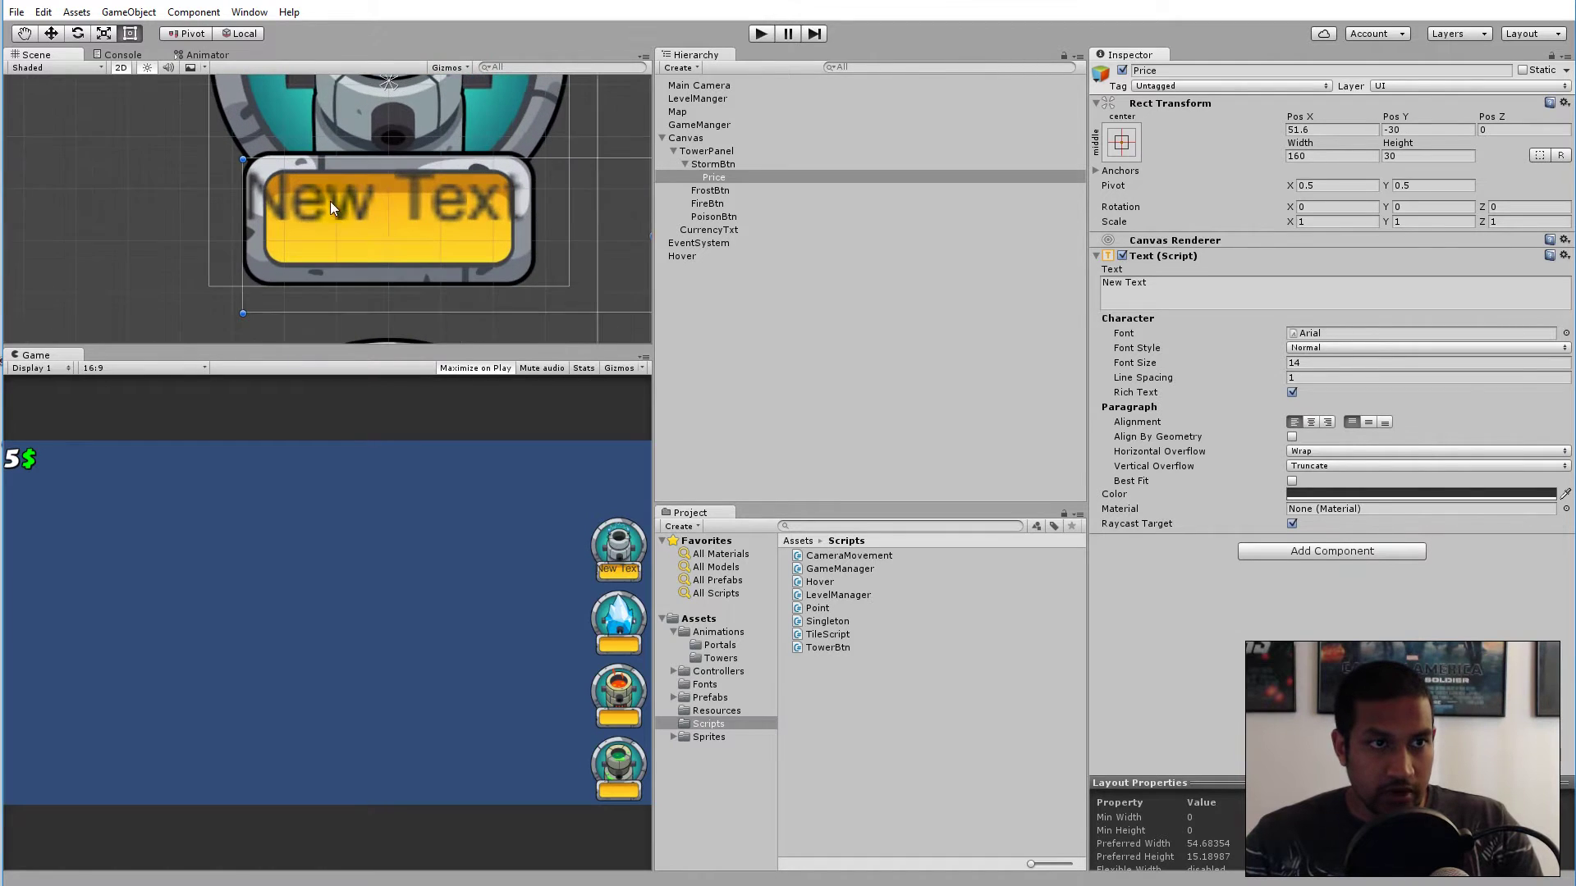
pyautogui.moveTo(256, 190); pyautogui.dragTo(346, 173)
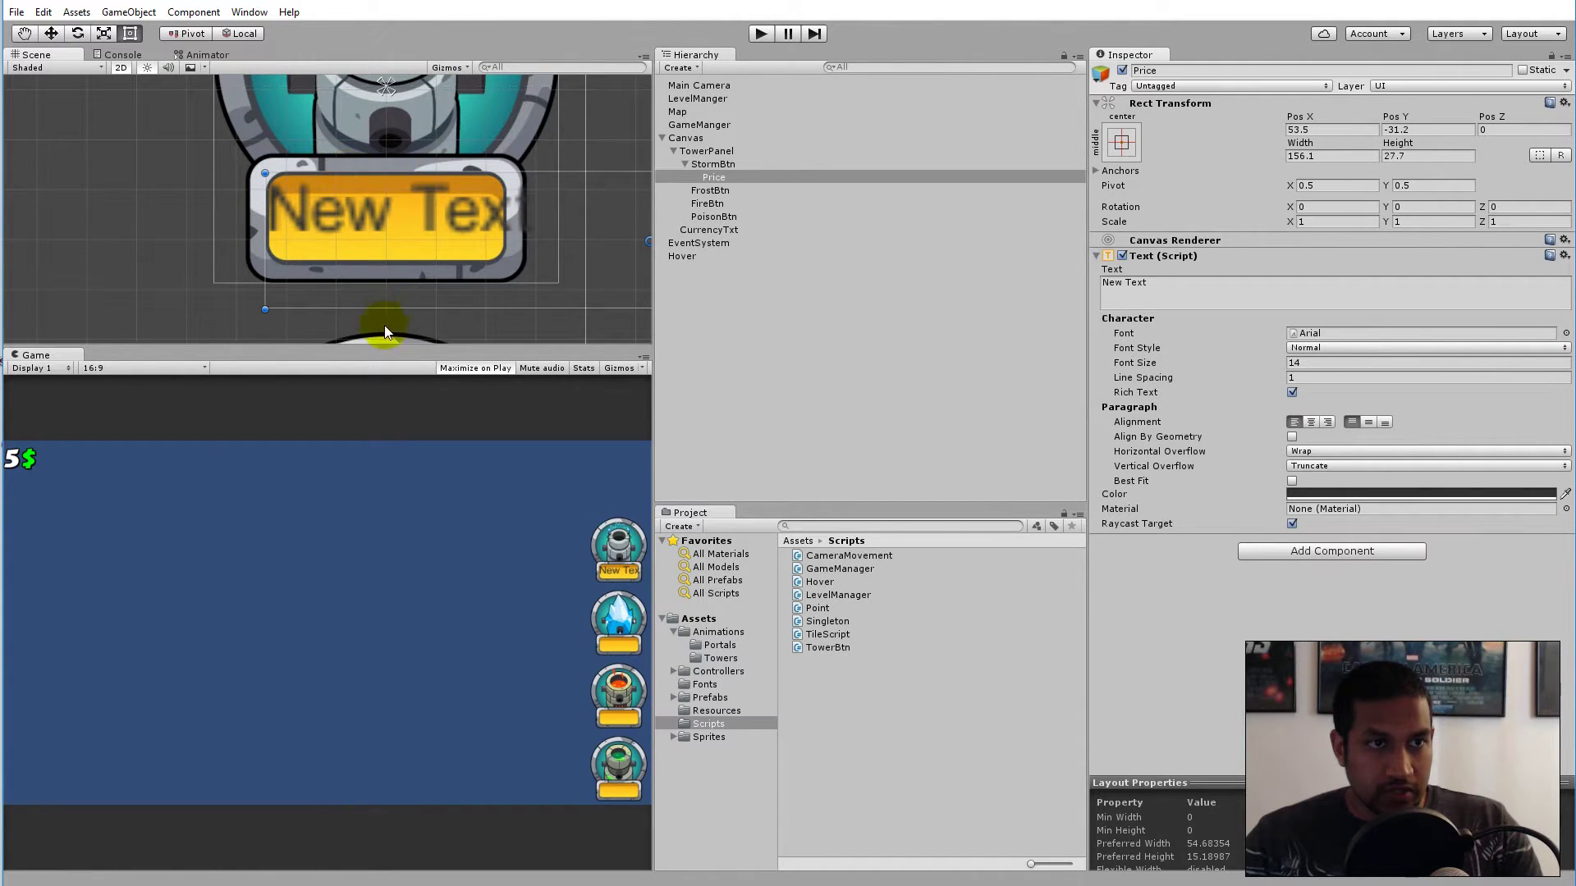
pyautogui.moveTo(389, 309); pyautogui.dragTo(389, 262)
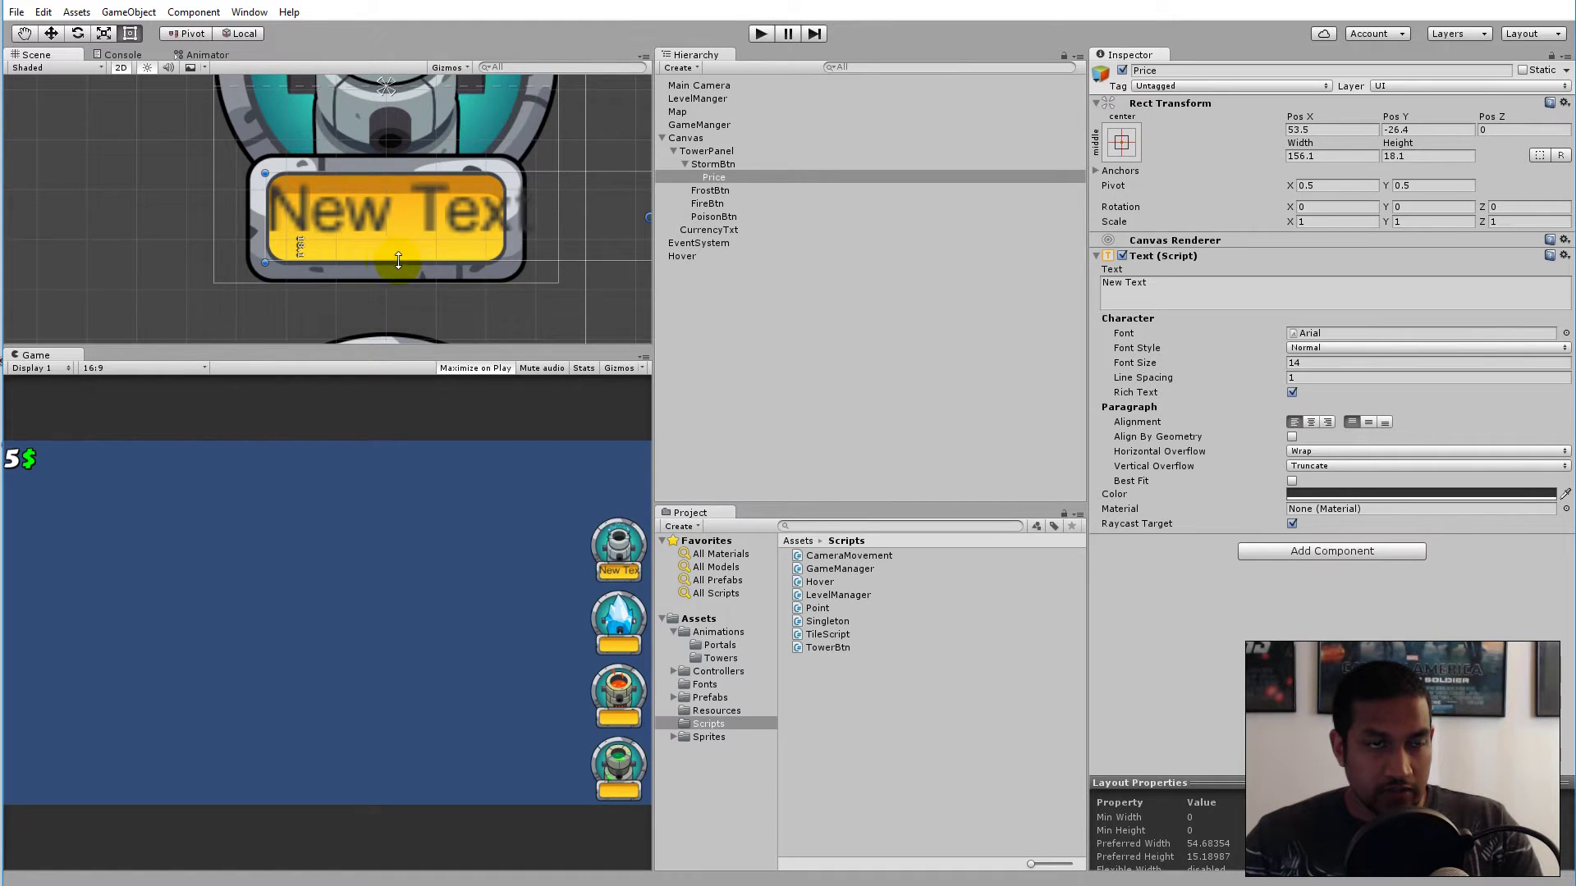
pyautogui.scroll(-2, 425, 239)
pyautogui.scroll(-2, 534, 215)
# Step: Adjust the Price box's right, top and left edges until it measures 48 × 17.4
pyautogui.moveTo(573, 212); pyautogui.dragTo(389, 202)
pyautogui.scroll(6, 458, 273)
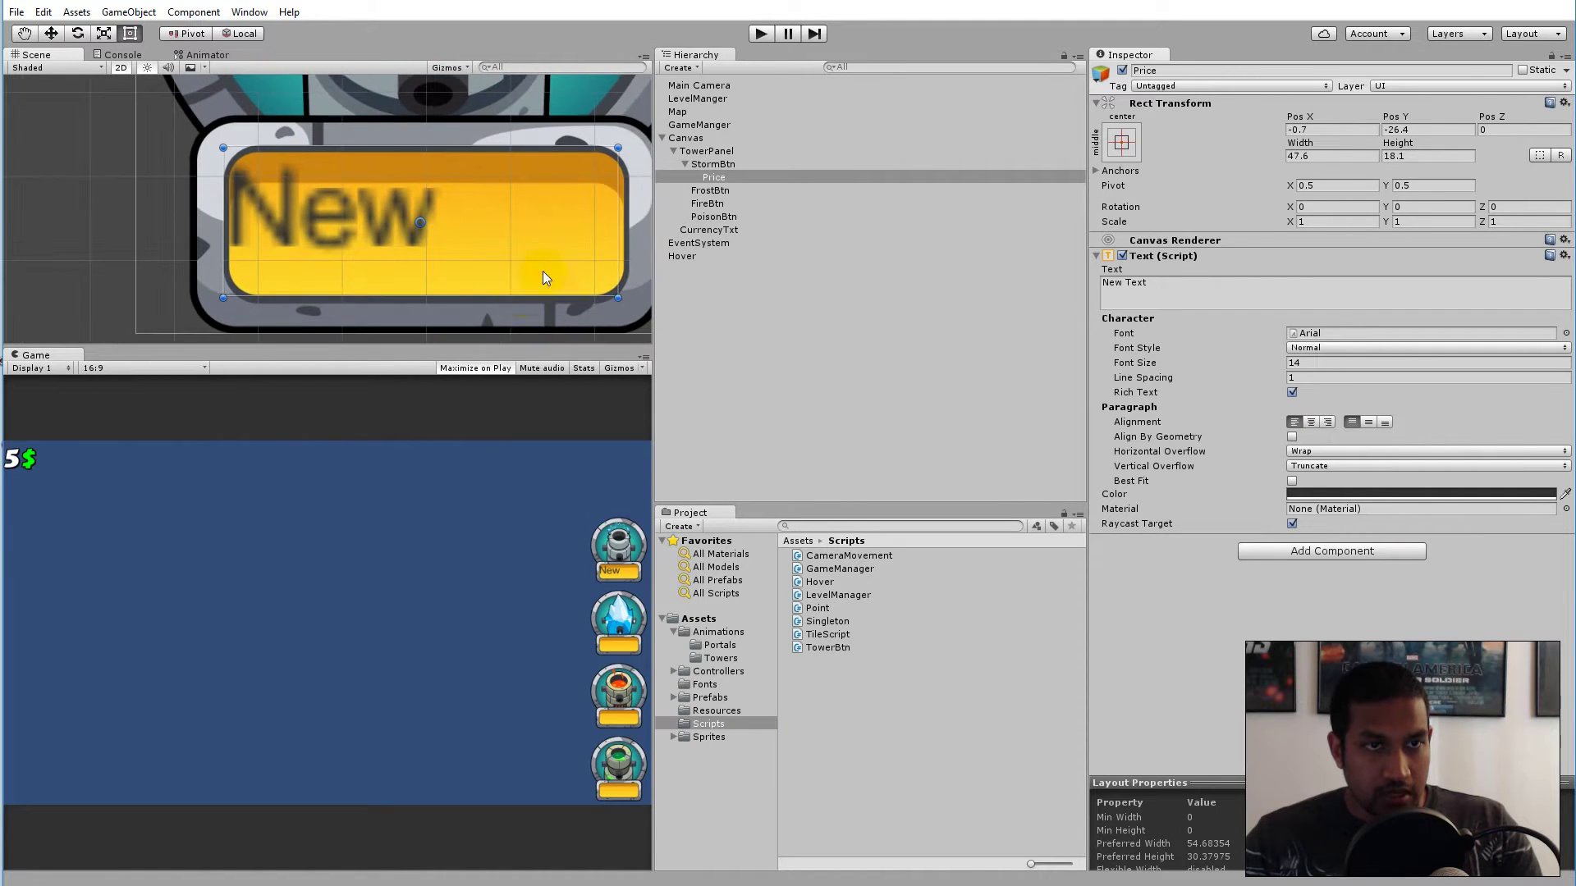
pyautogui.moveTo(620, 220); pyautogui.dragTo(622, 215)
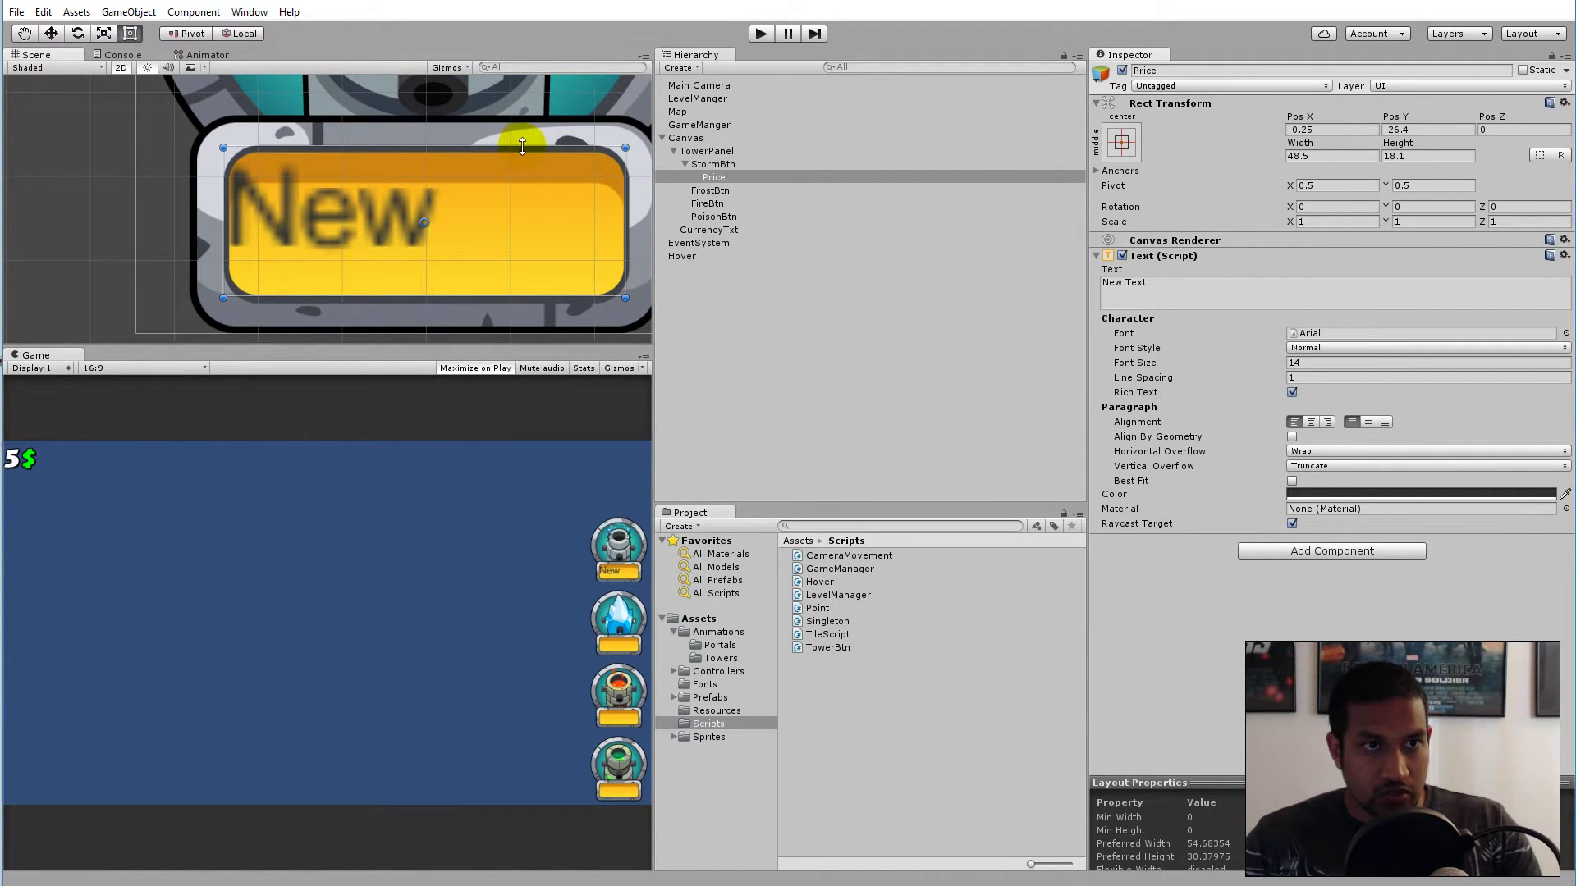
pyautogui.moveTo(522, 148); pyautogui.dragTo(521, 154)
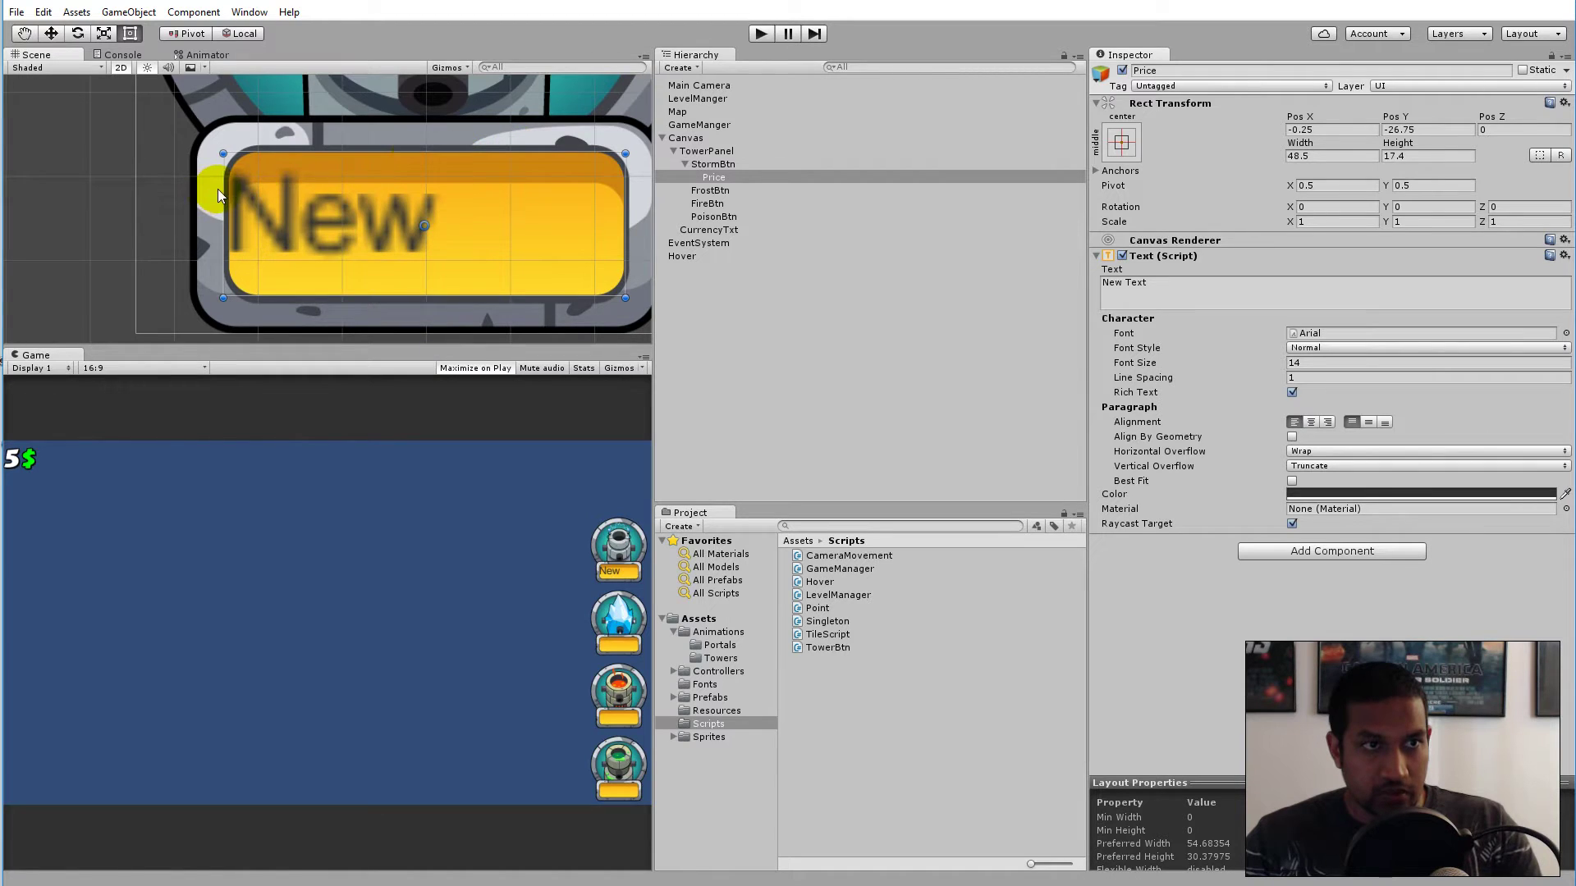
pyautogui.moveTo(218, 190); pyautogui.dragTo(226, 188)
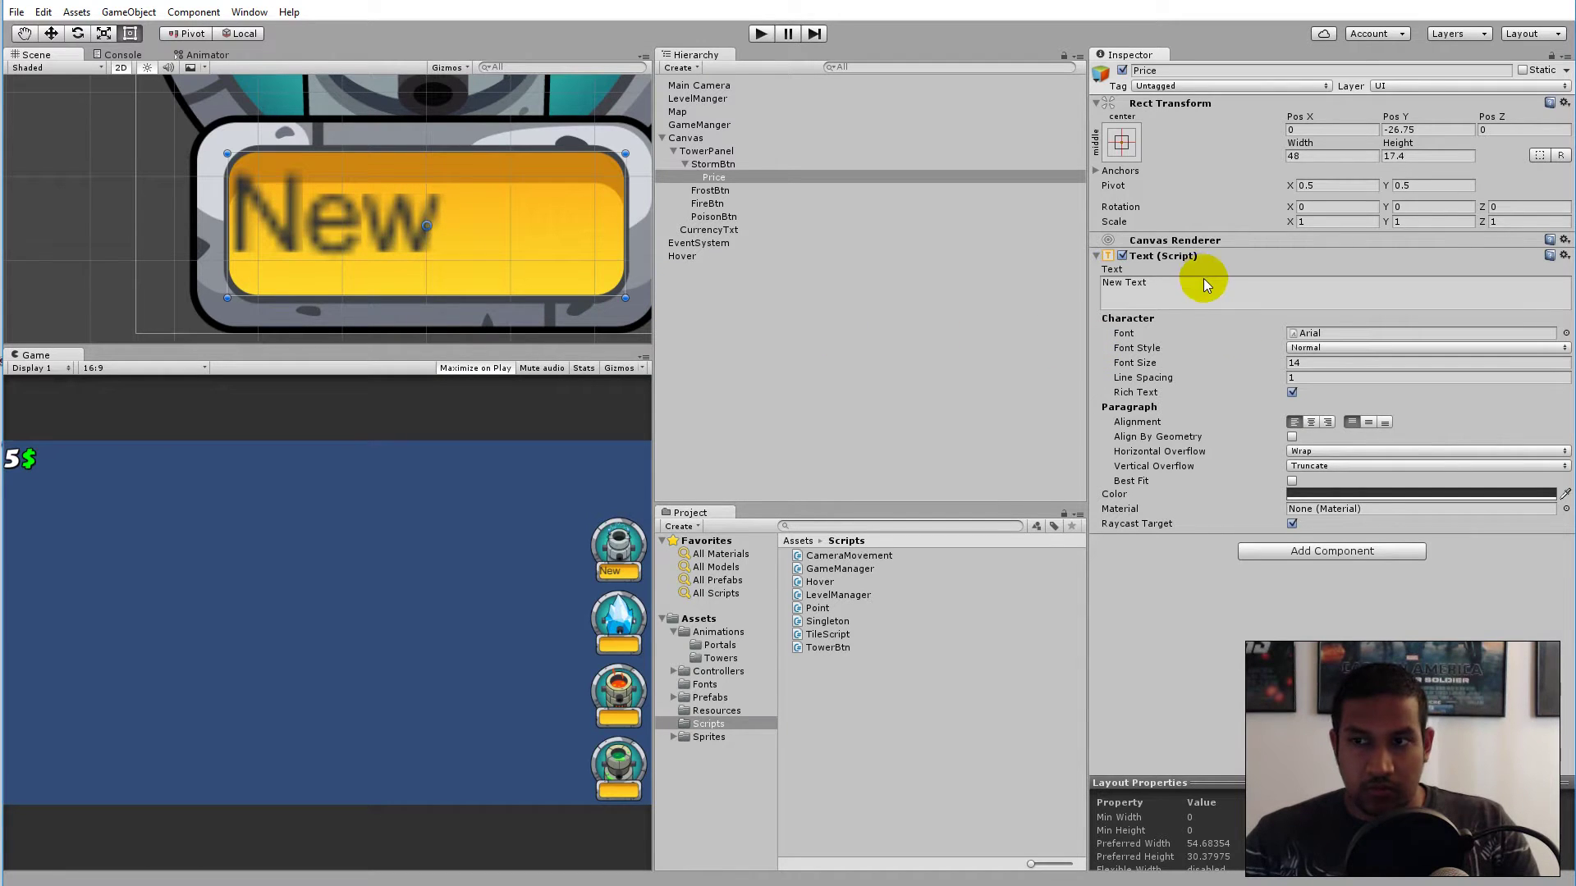
# Step: Replace the Price text's 'New Text' content with '2 $'
pyautogui.click(1225, 293)
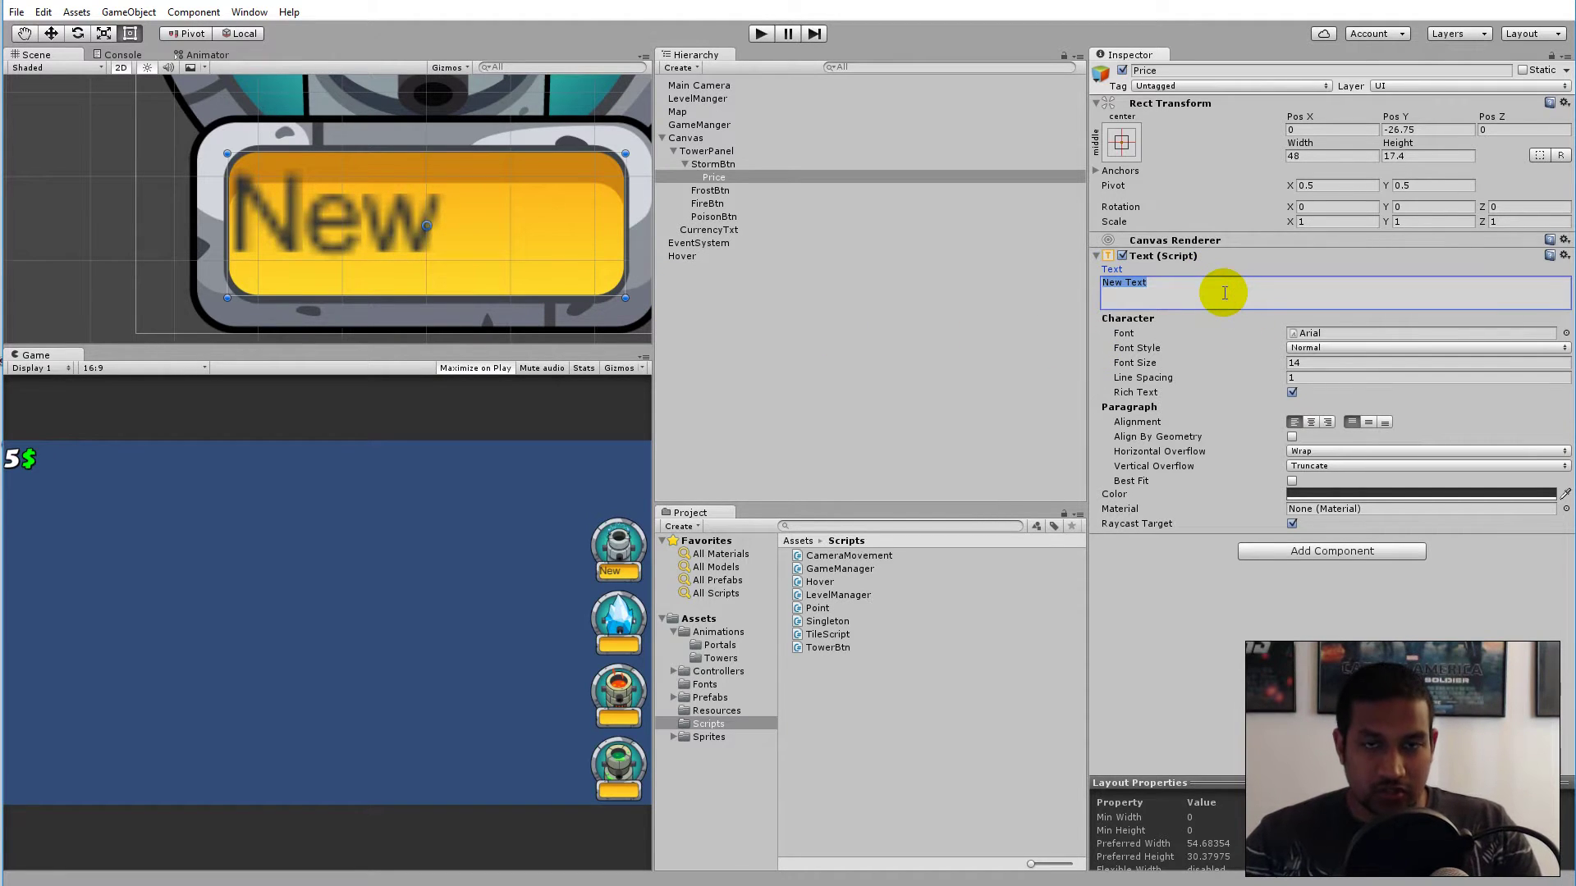
pyautogui.write('2')
pyautogui.write('o')
pyautogui.press('BackSpace')
pyautogui.write('%')
pyautogui.press('BackSpace')
pyautogui.write('&')
pyautogui.press('BackSpace')
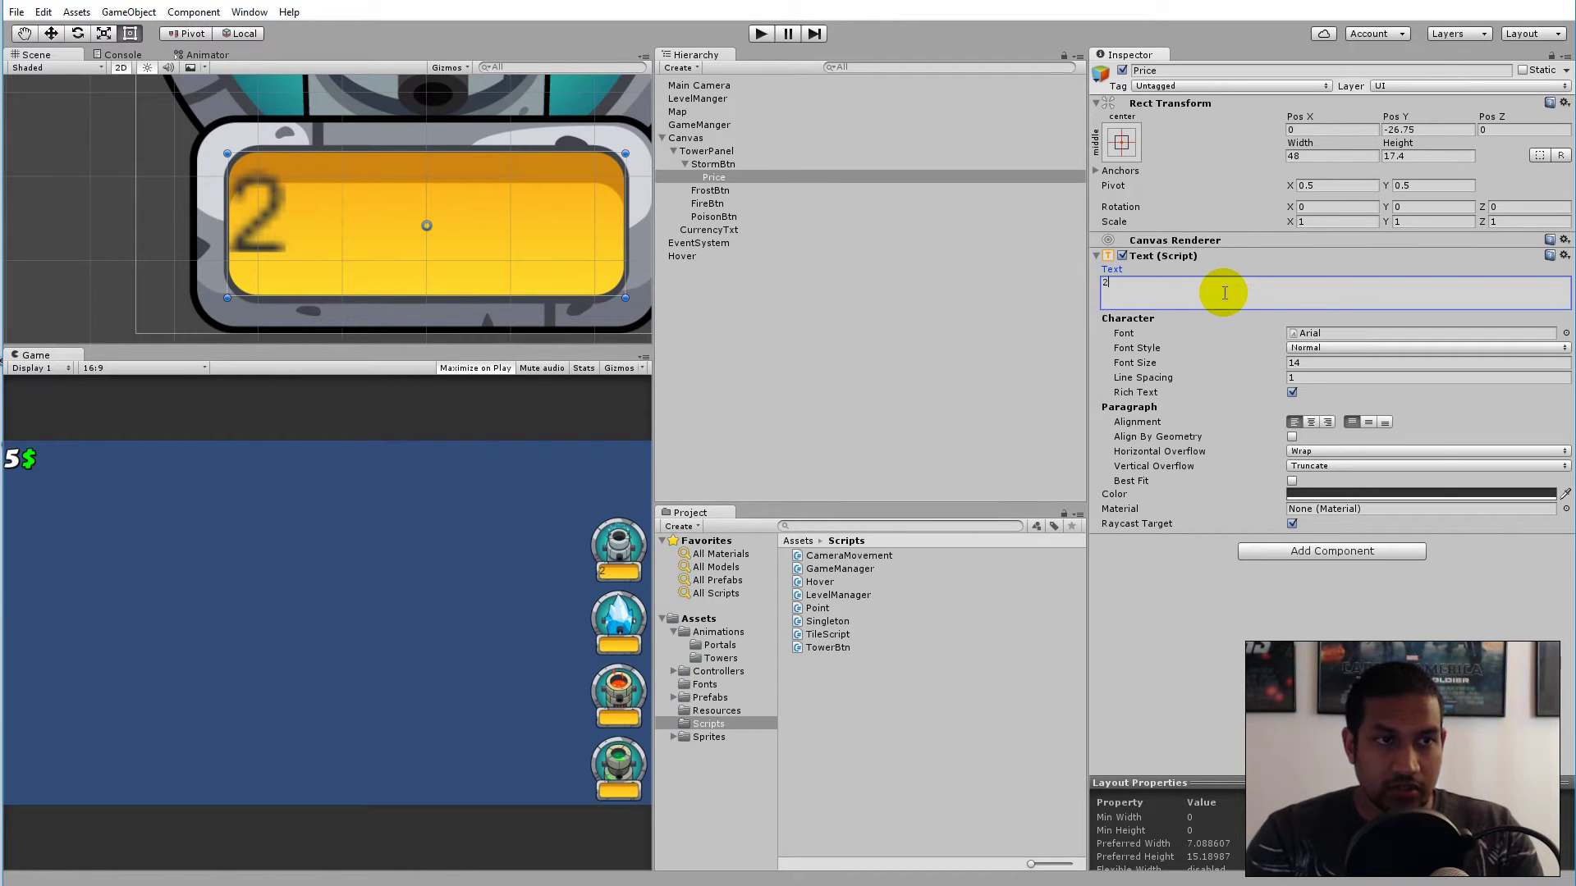
pyautogui.write('$')
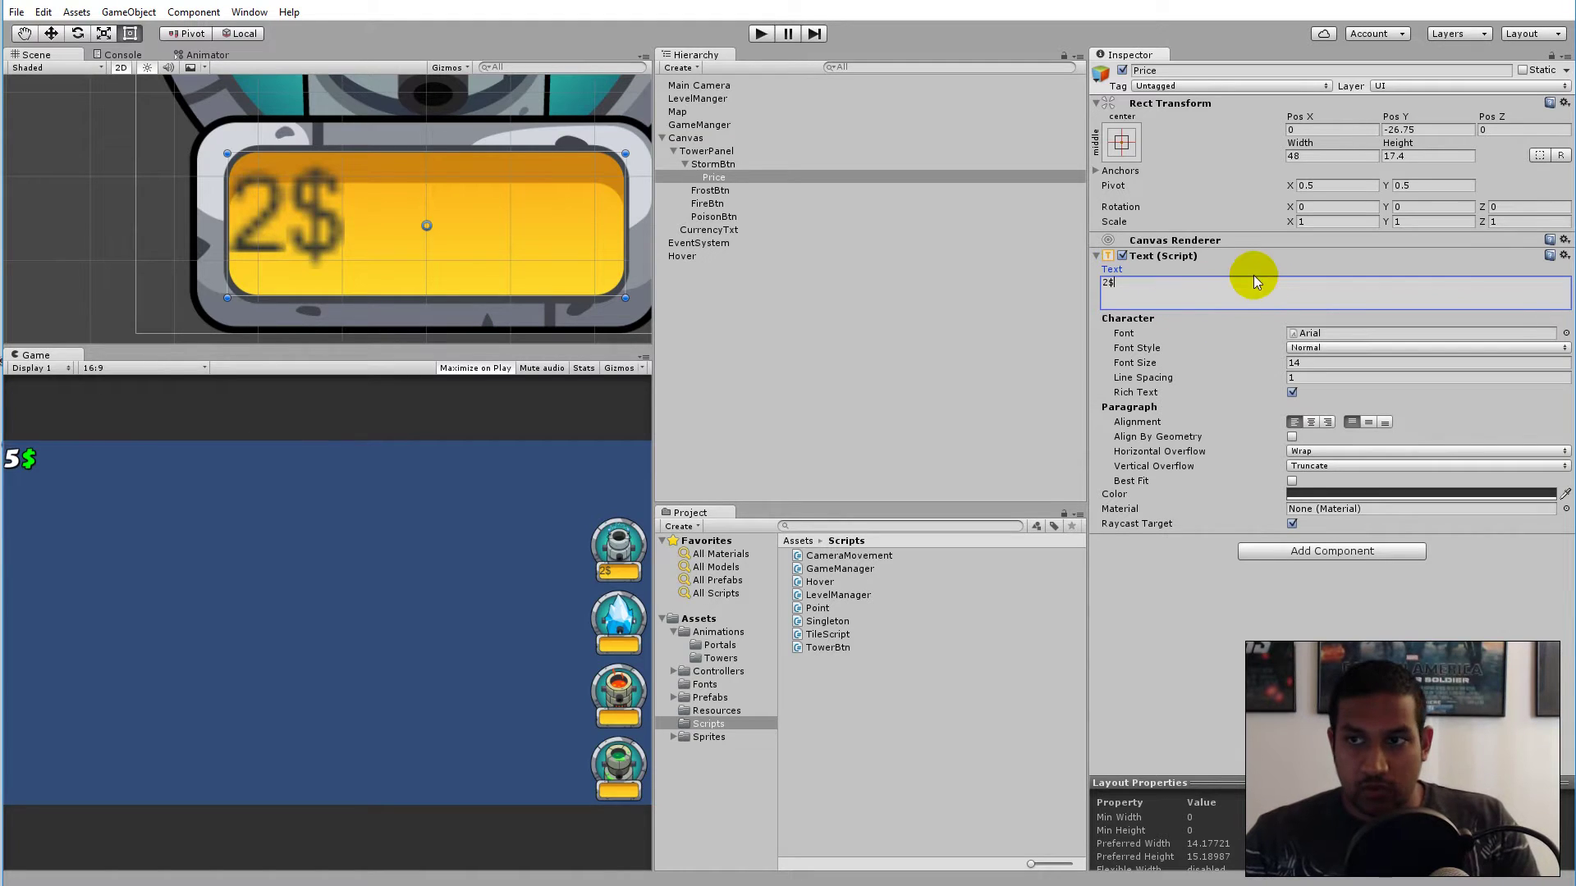
pyautogui.click(1108, 282)
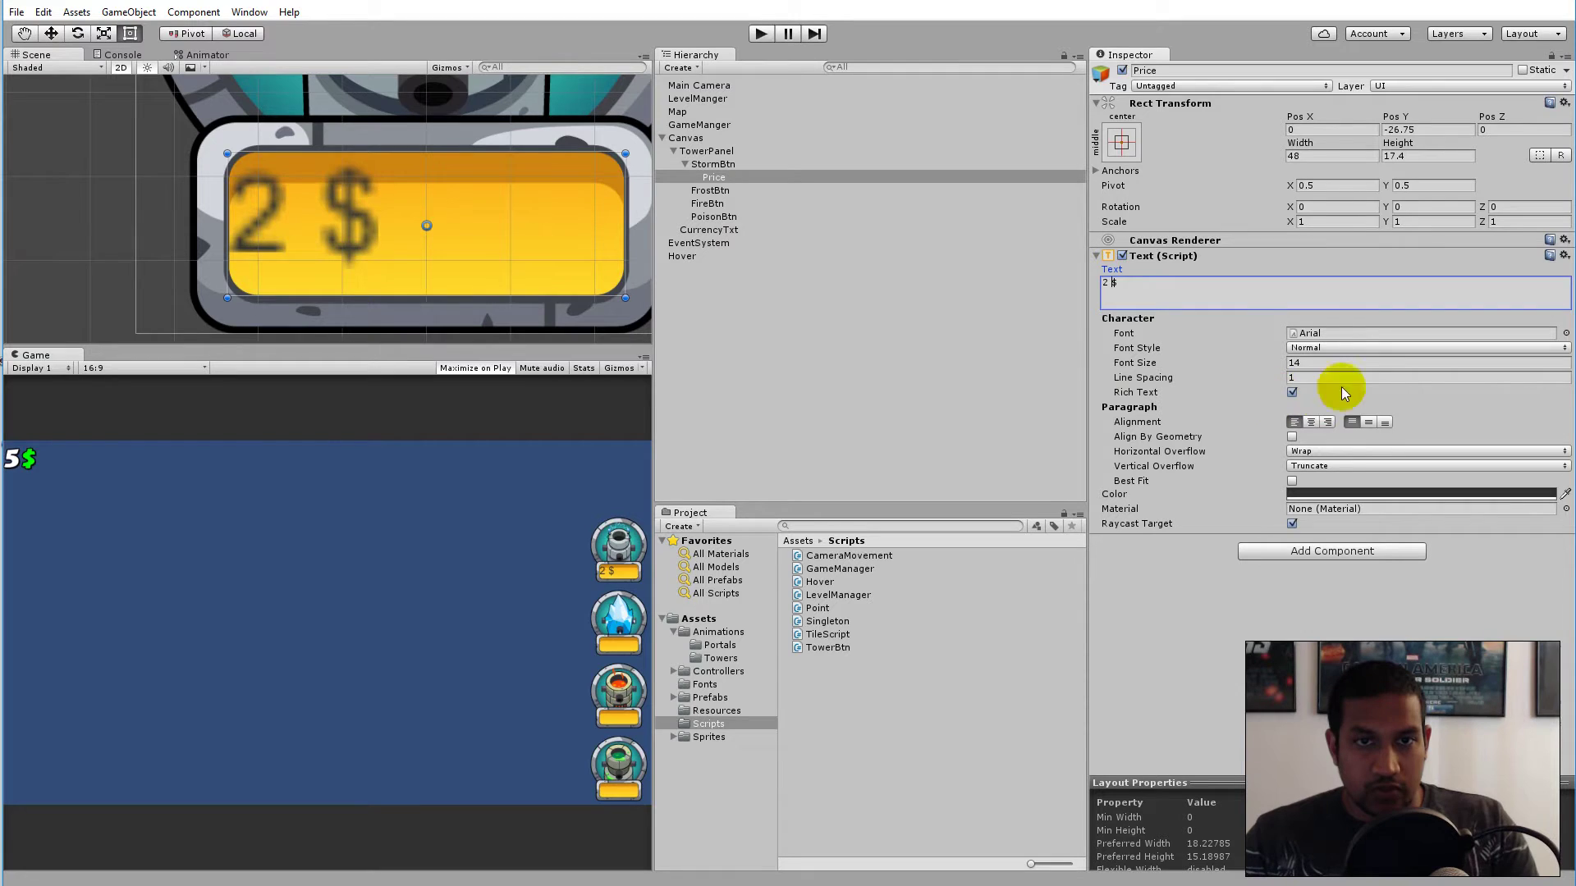
# Step: Pick CarterOne, reselect Price in the Hierarchy, and undo the font back to Arial
pyautogui.click(1565, 333)
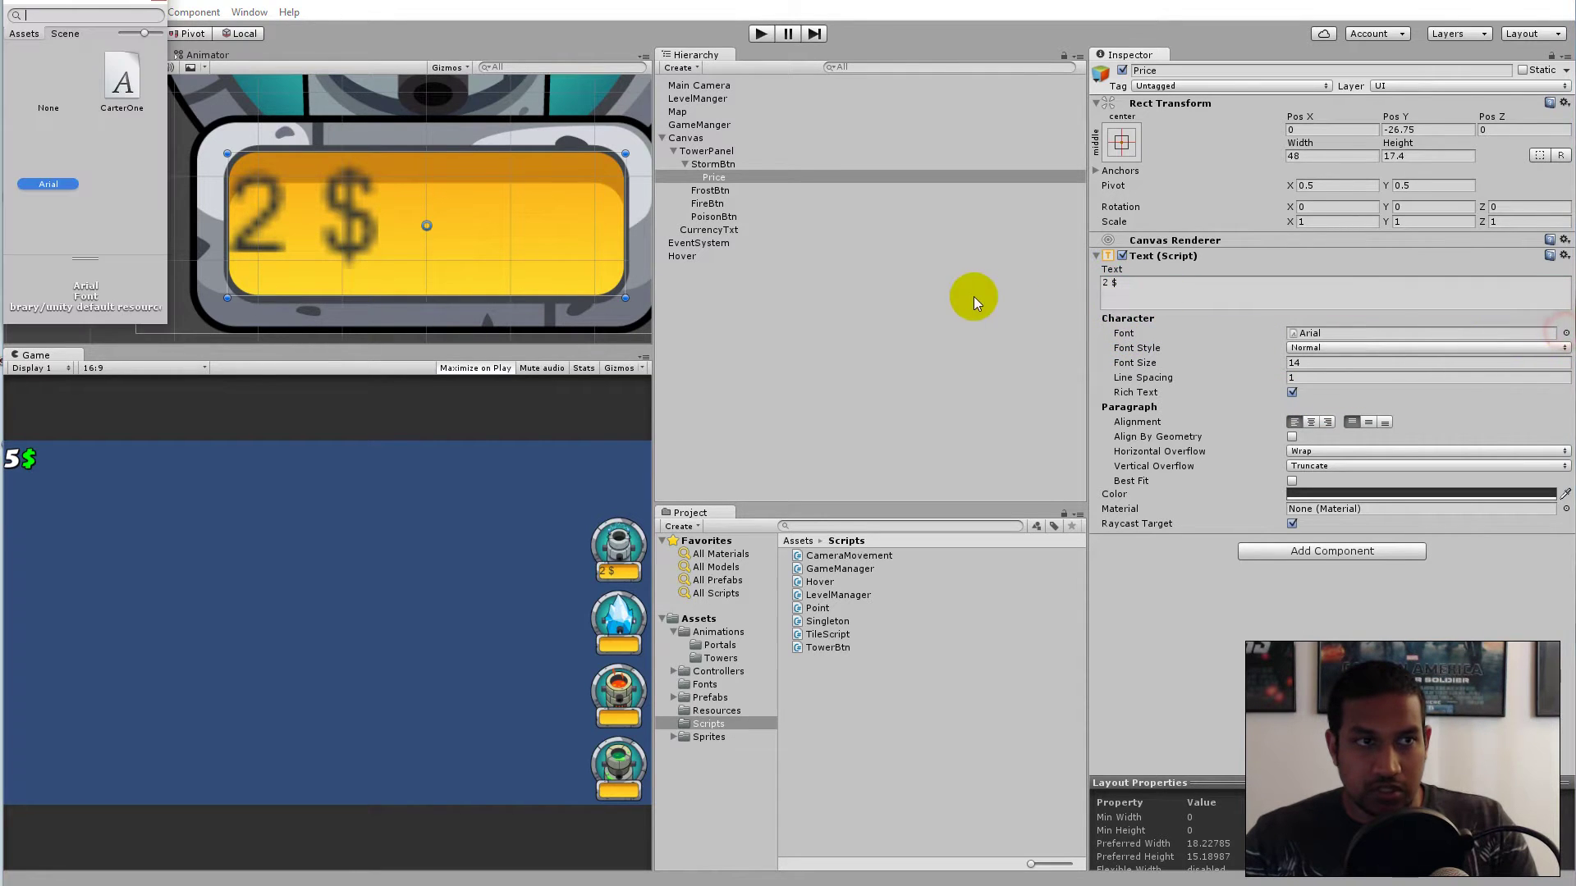
pyautogui.click(125, 82)
pyautogui.click(123, 72)
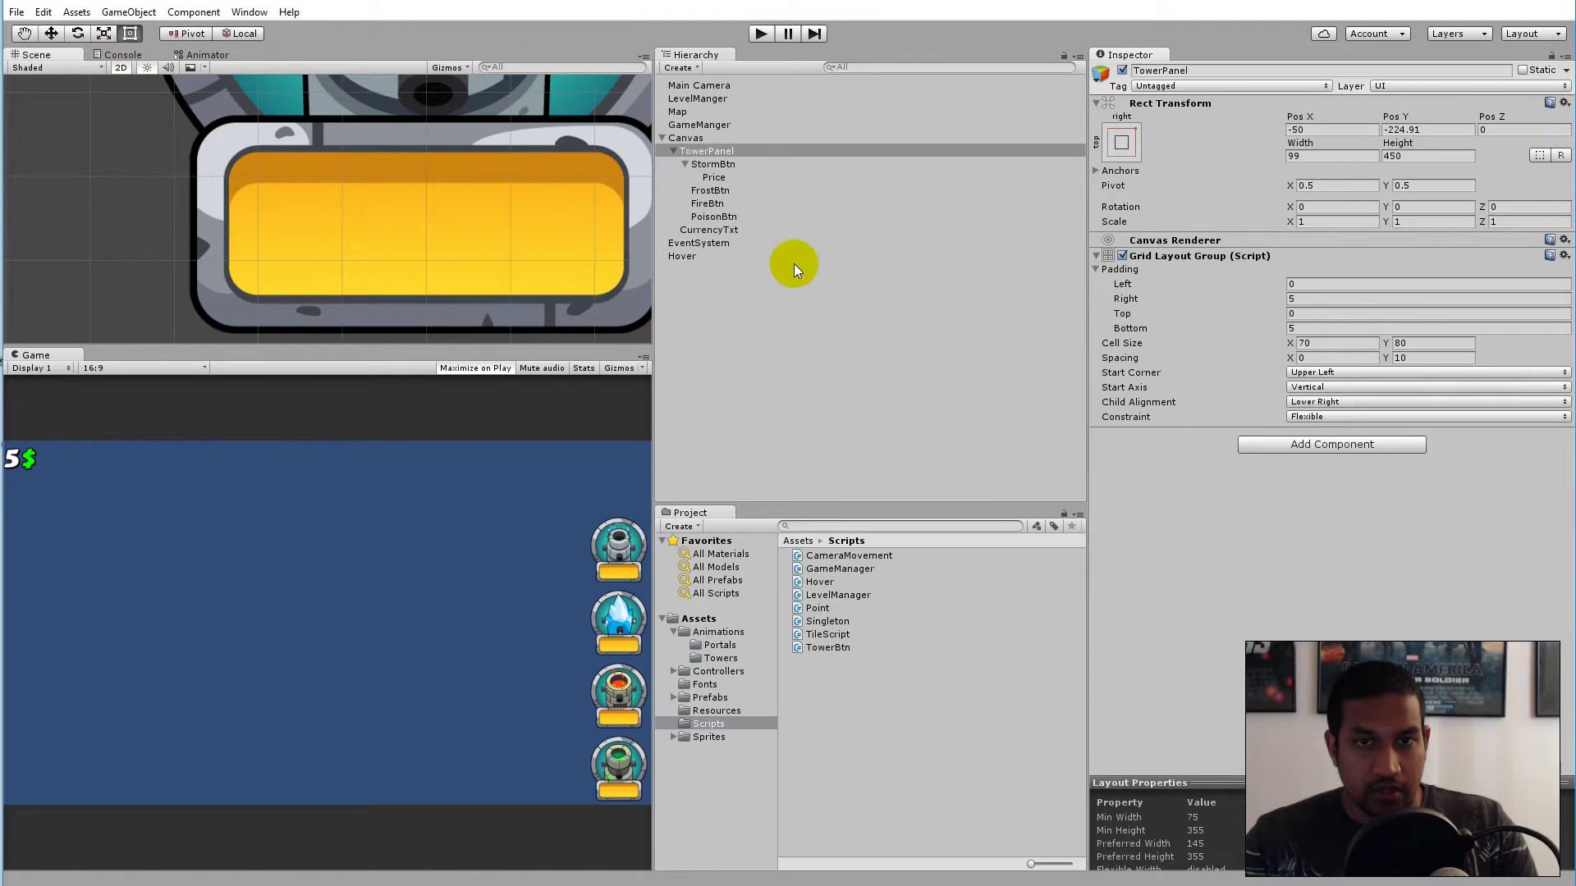
pyautogui.click(725, 177)
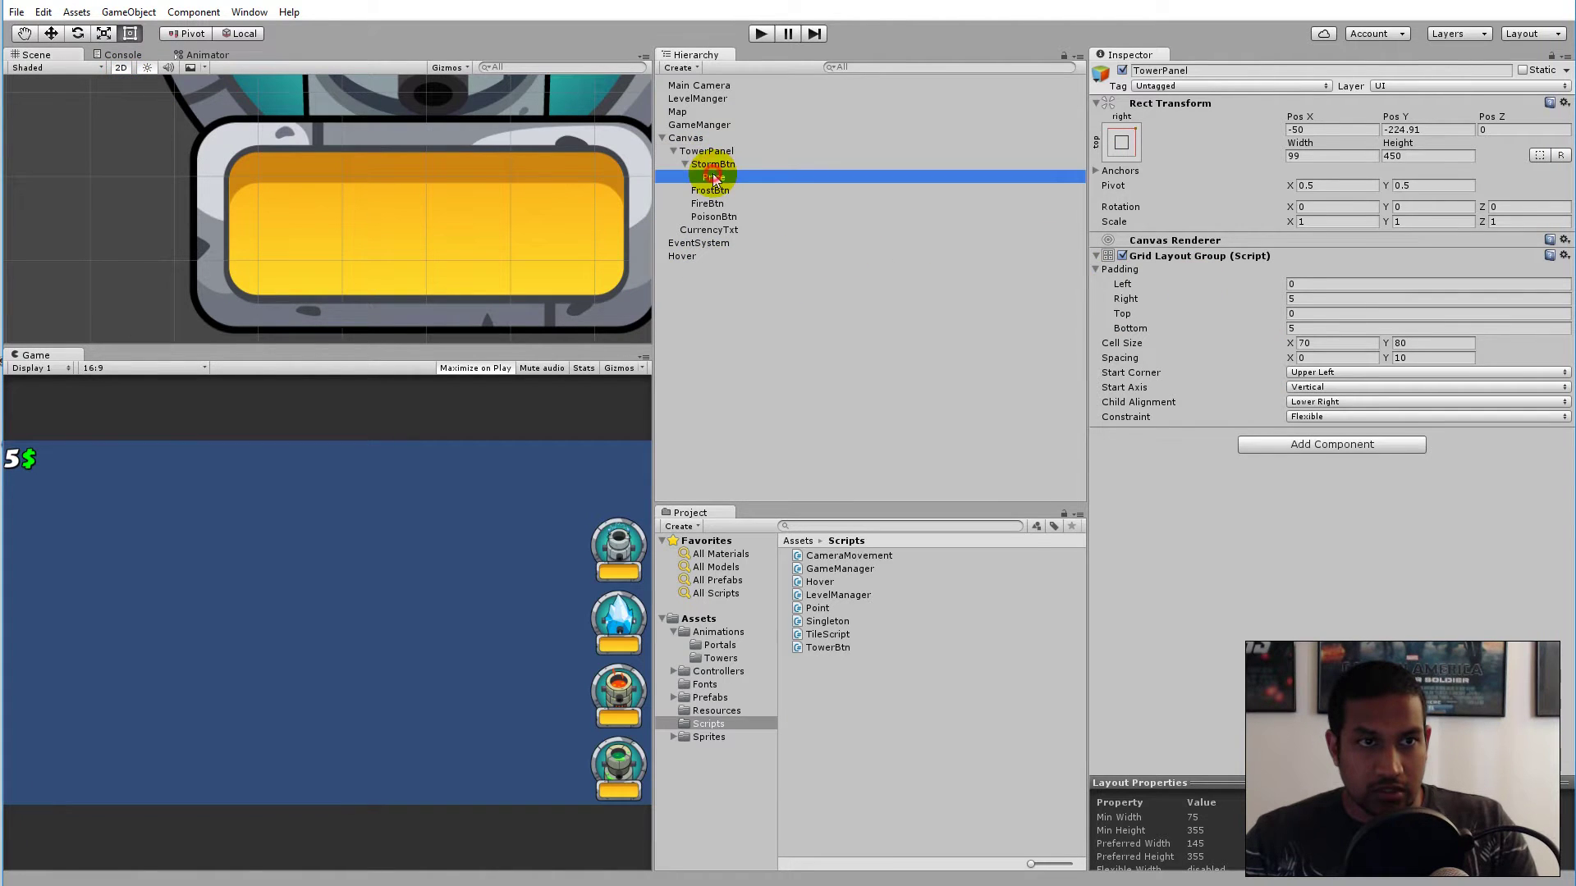
pyautogui.click(488, 174)
pyautogui.click(509, 174)
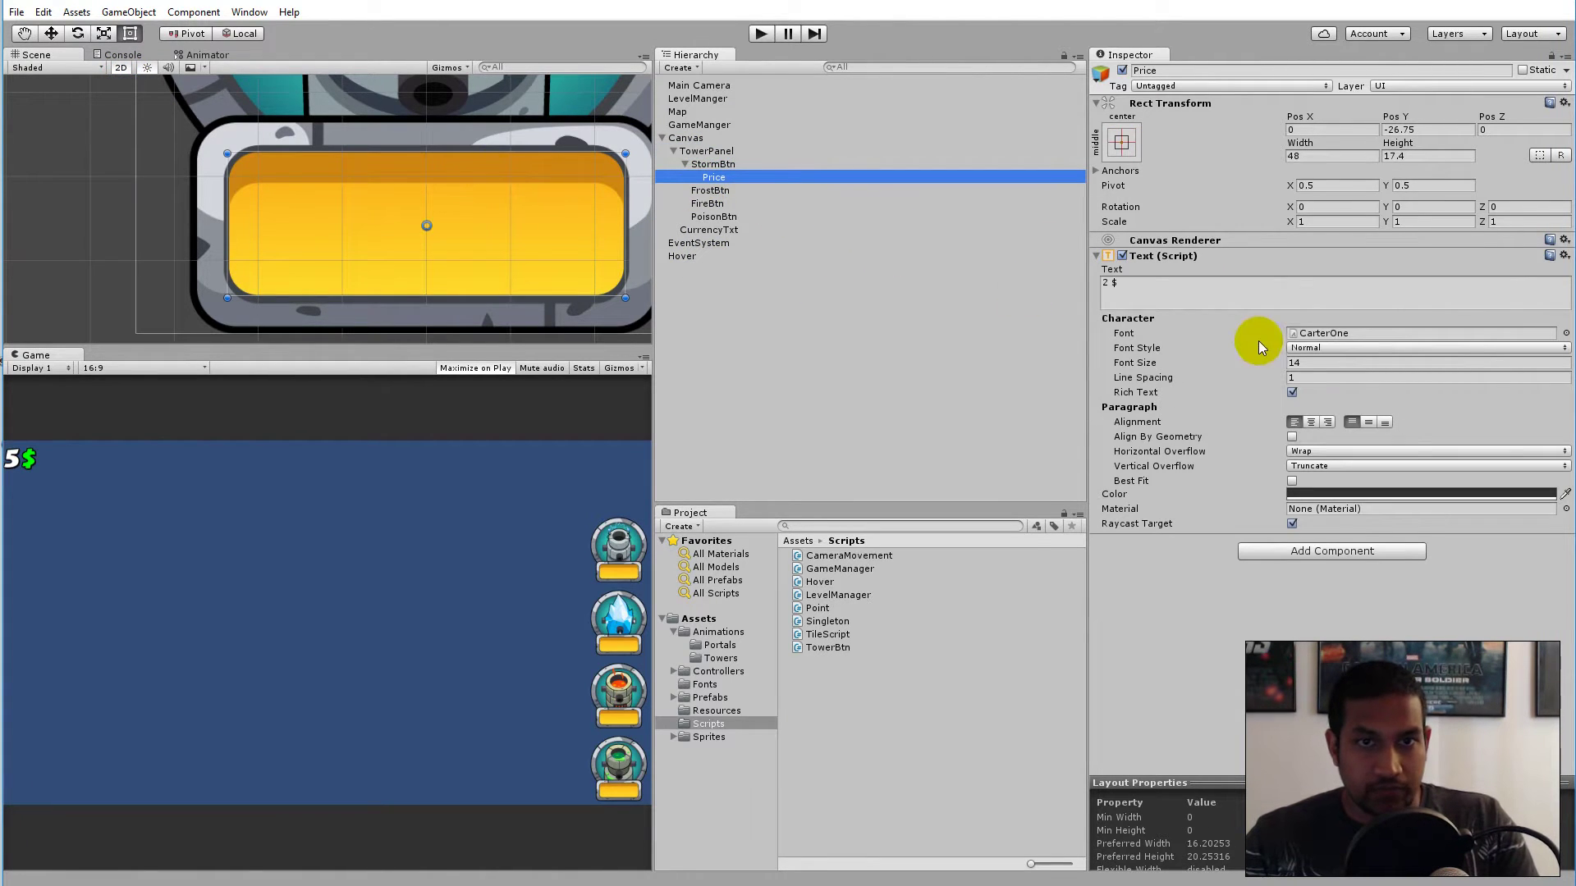
pyautogui.hotkey('ctrl', 'z')
# Step: Apply the CarterOne font to the Price text from the Font picker
pyautogui.click(1408, 350)
pyautogui.click(1404, 332)
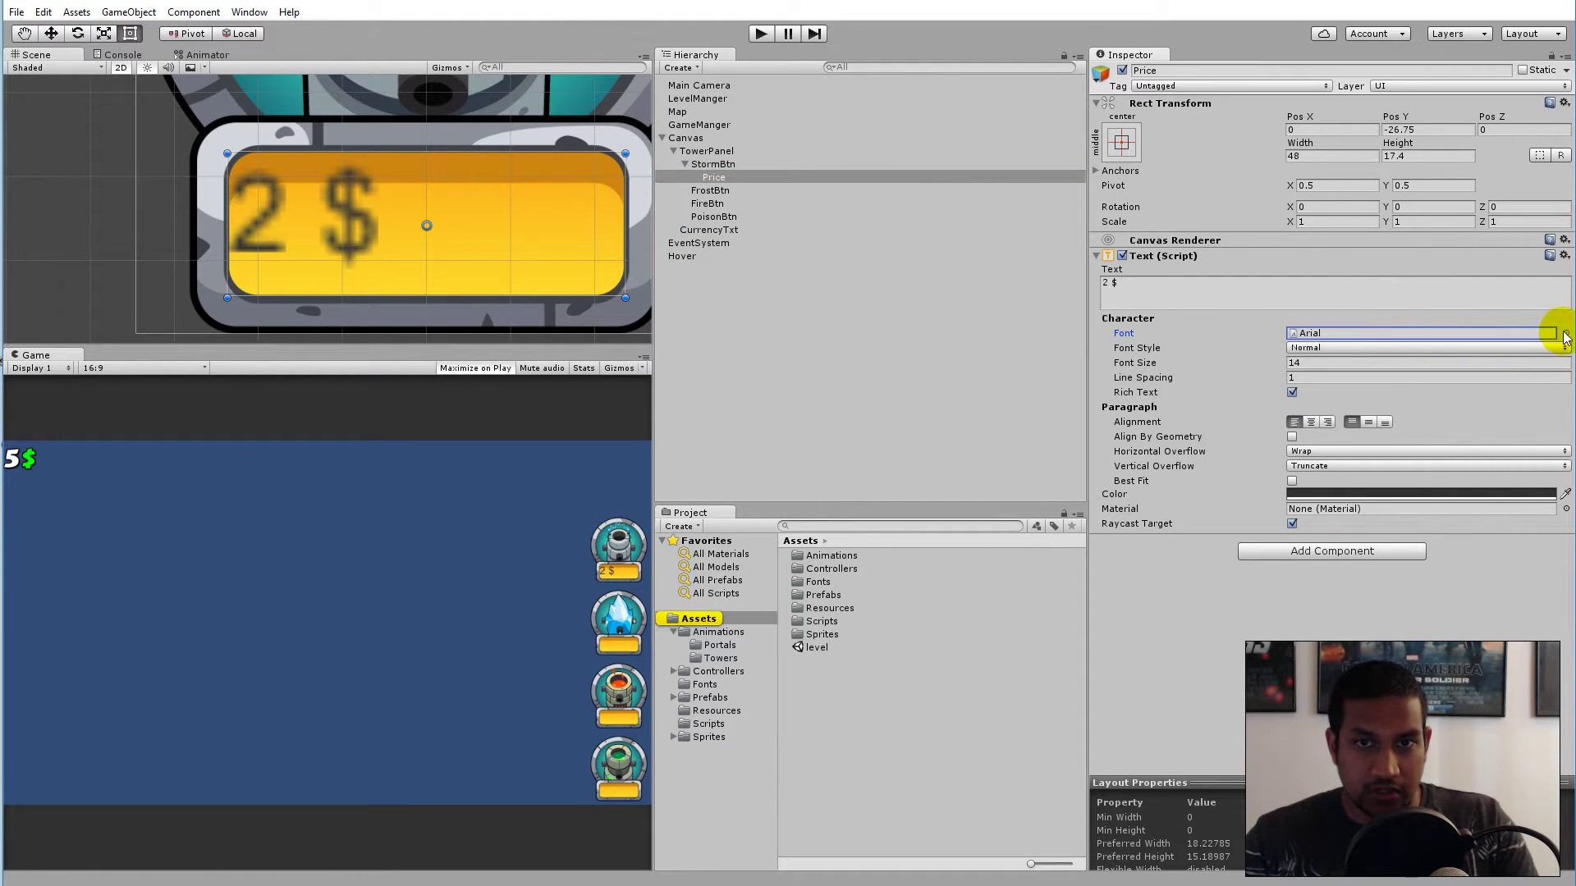
pyautogui.click(1564, 337)
pyautogui.doubleClick(127, 72)
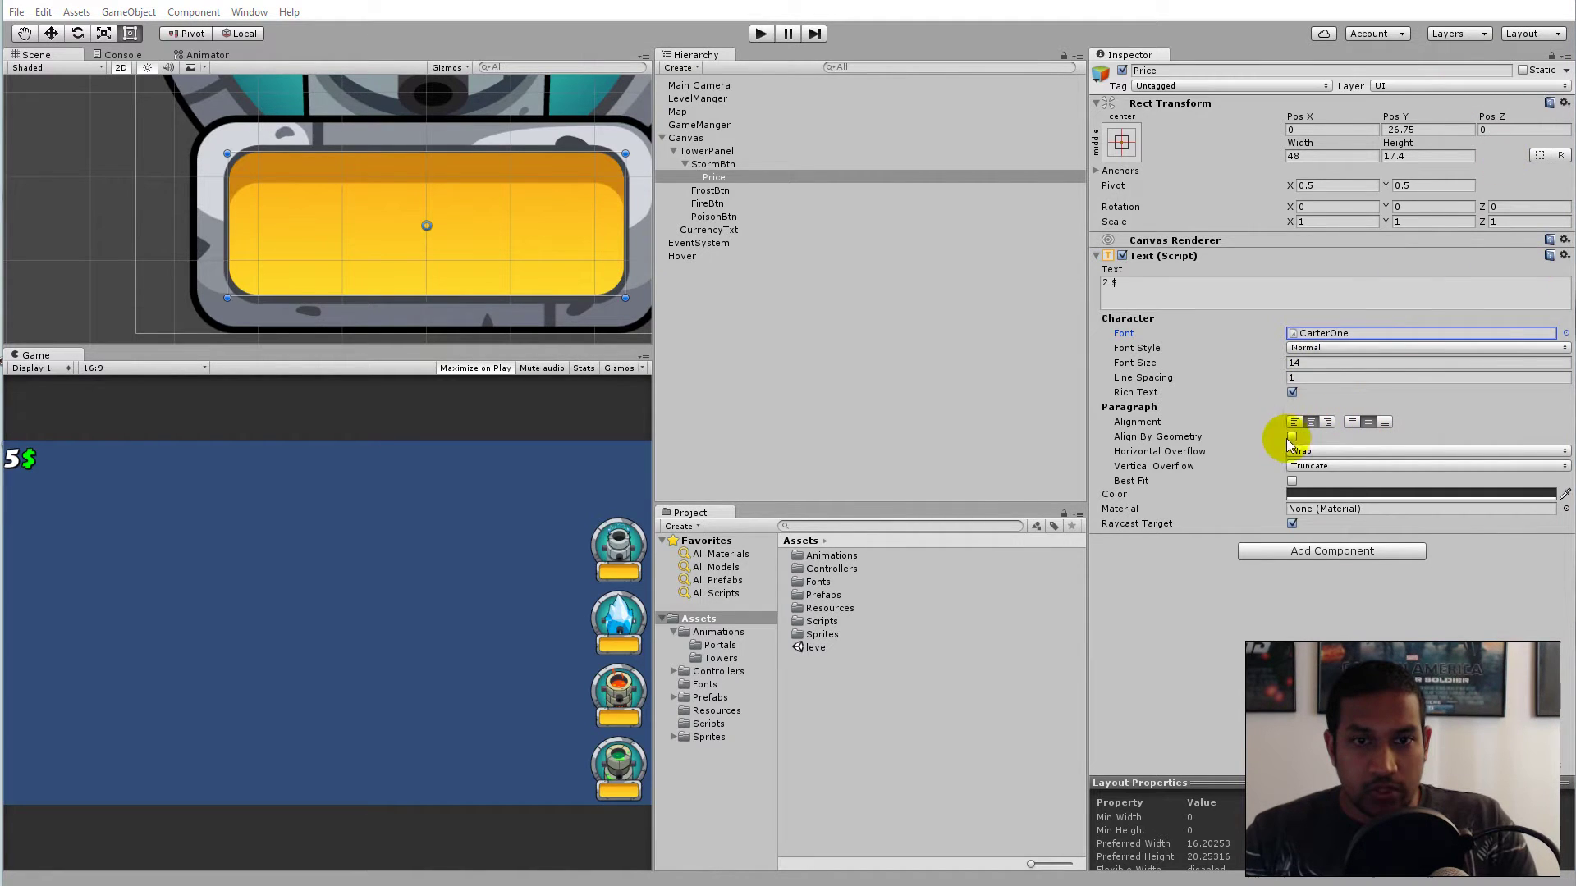
# Step: Enable Best Fit on the Price text with a Max Size of 300
pyautogui.click(1291, 482)
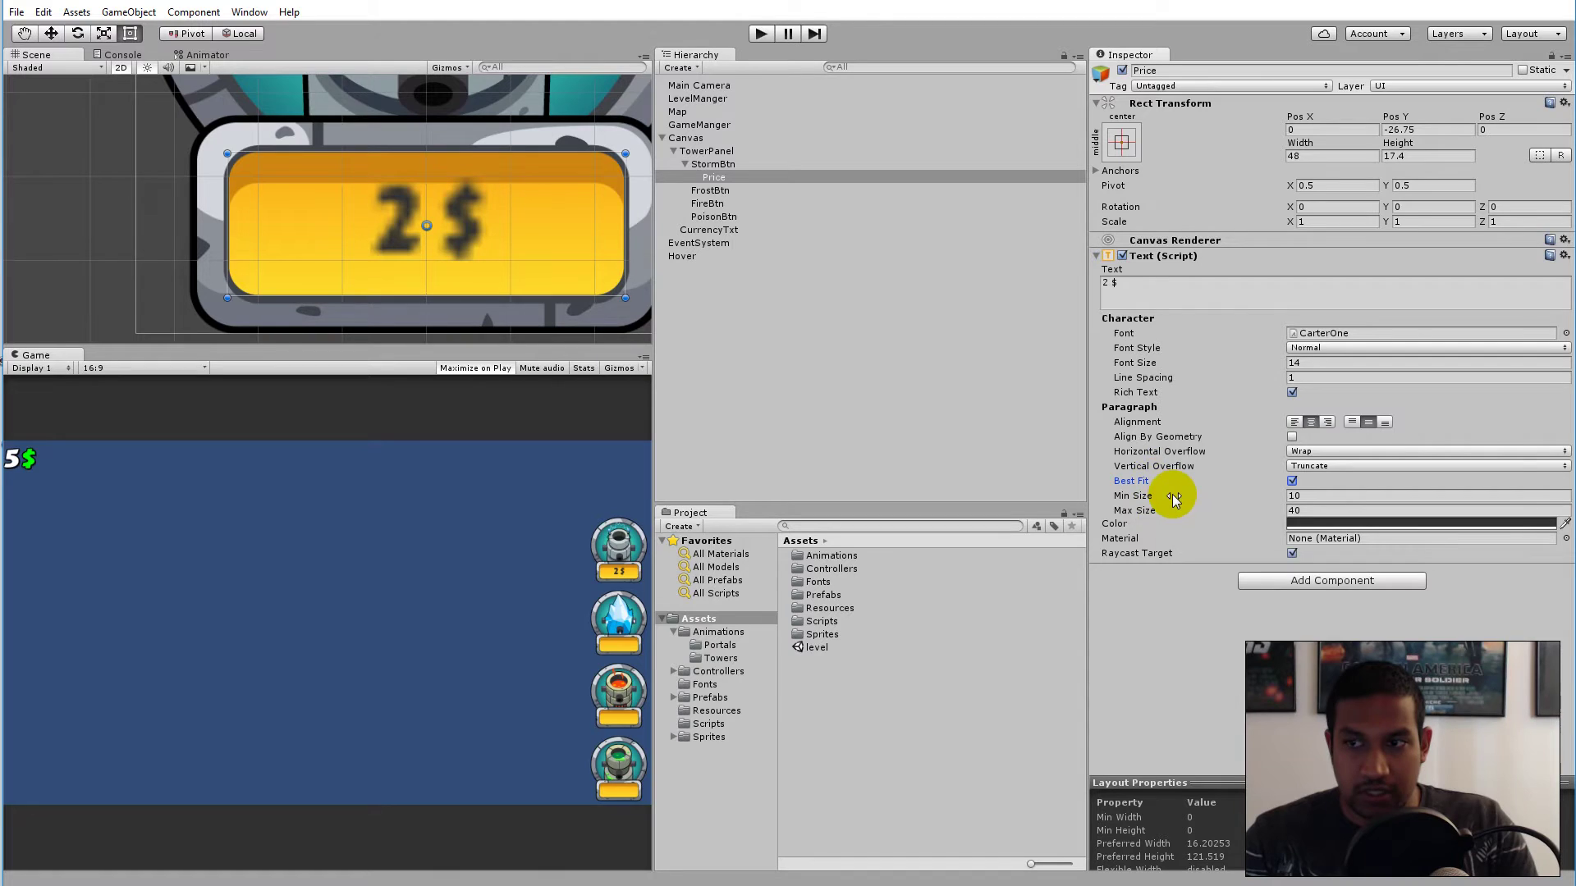
pyautogui.click(1295, 510)
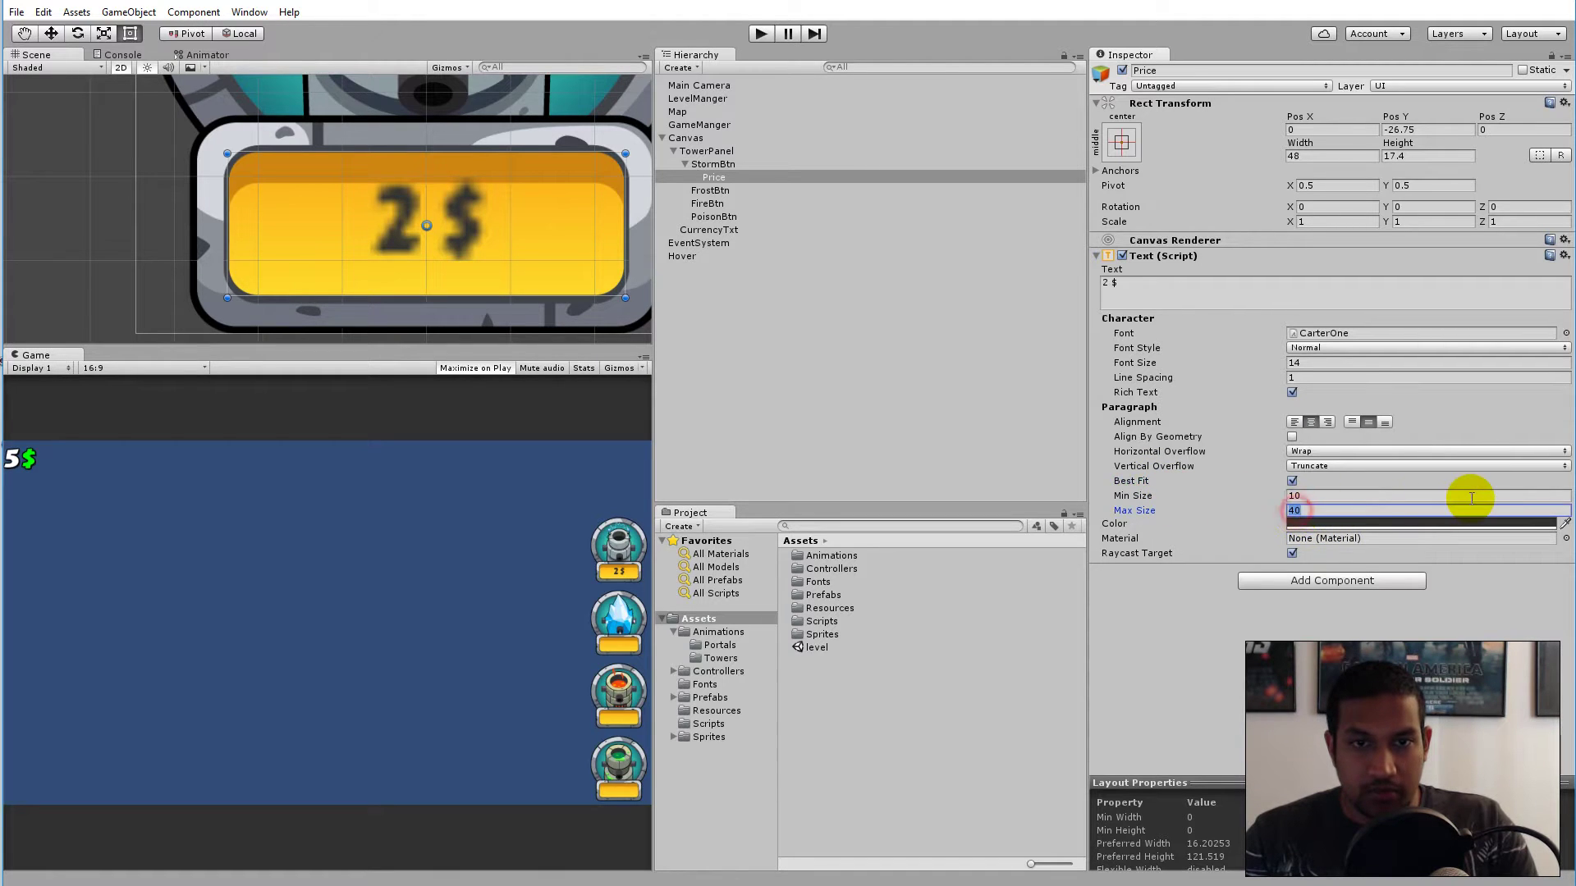
pyautogui.write('300')
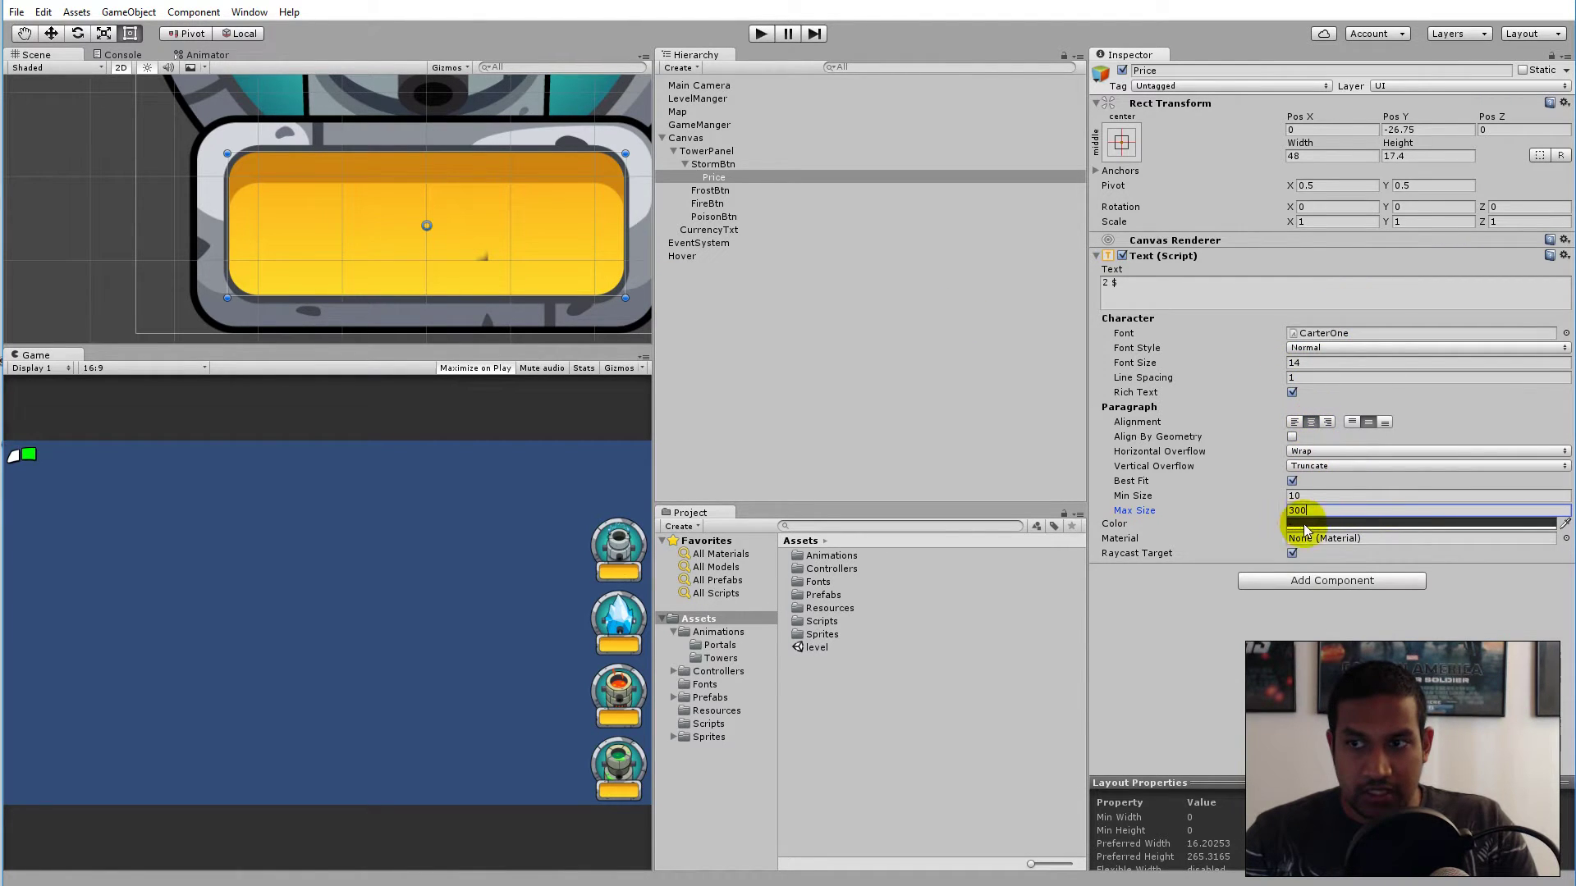
pyautogui.moveTo(1228, 510); pyautogui.dragTo(1210, 509)
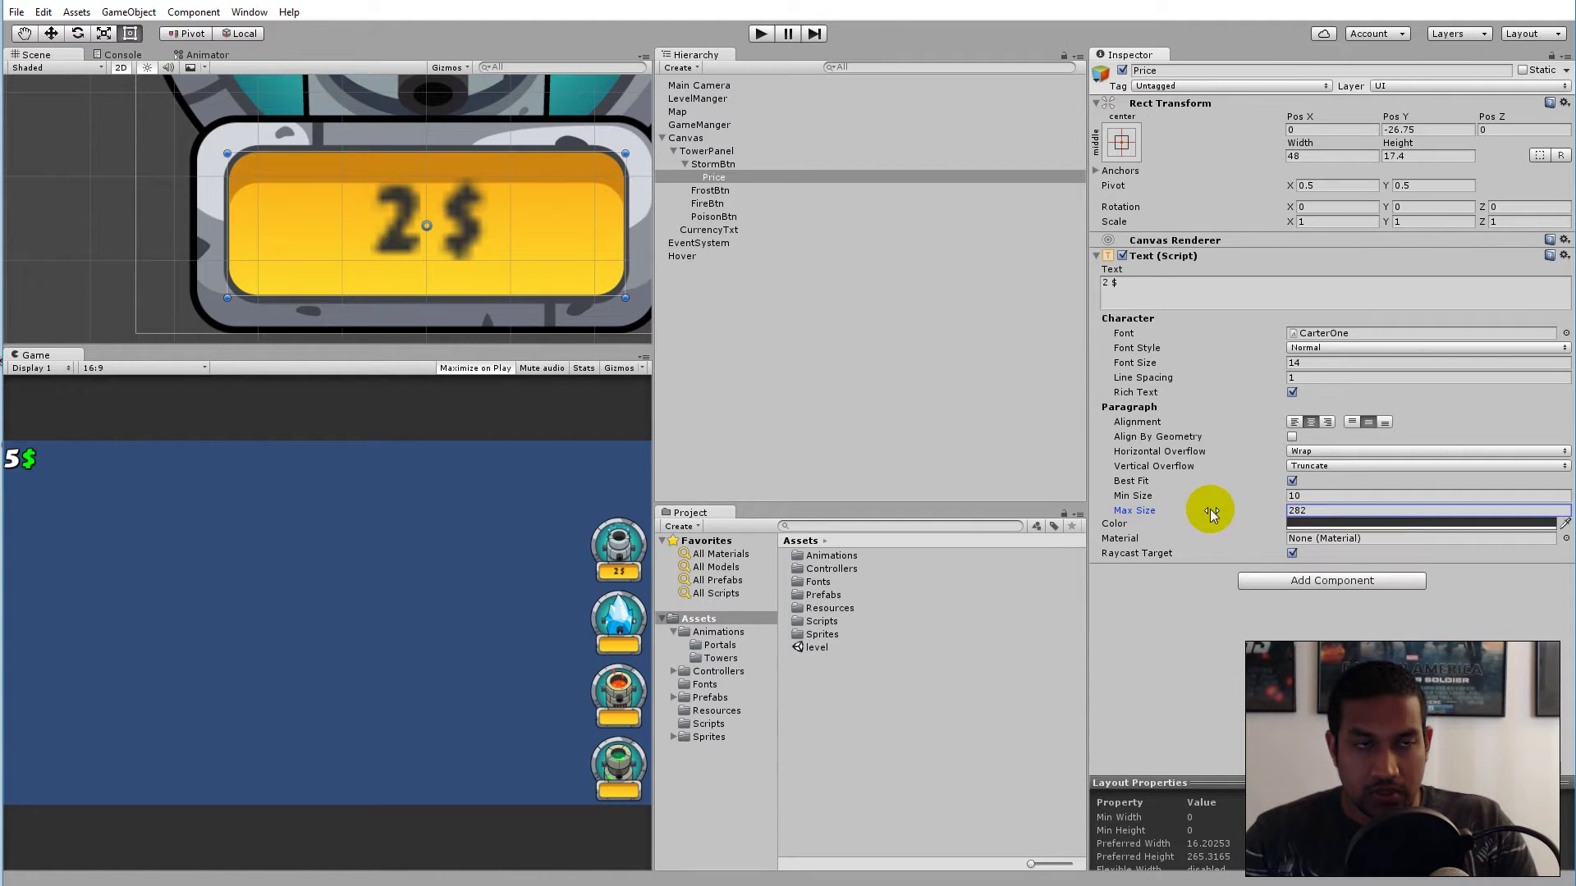
pyautogui.click(1304, 510)
pyautogui.write('300')
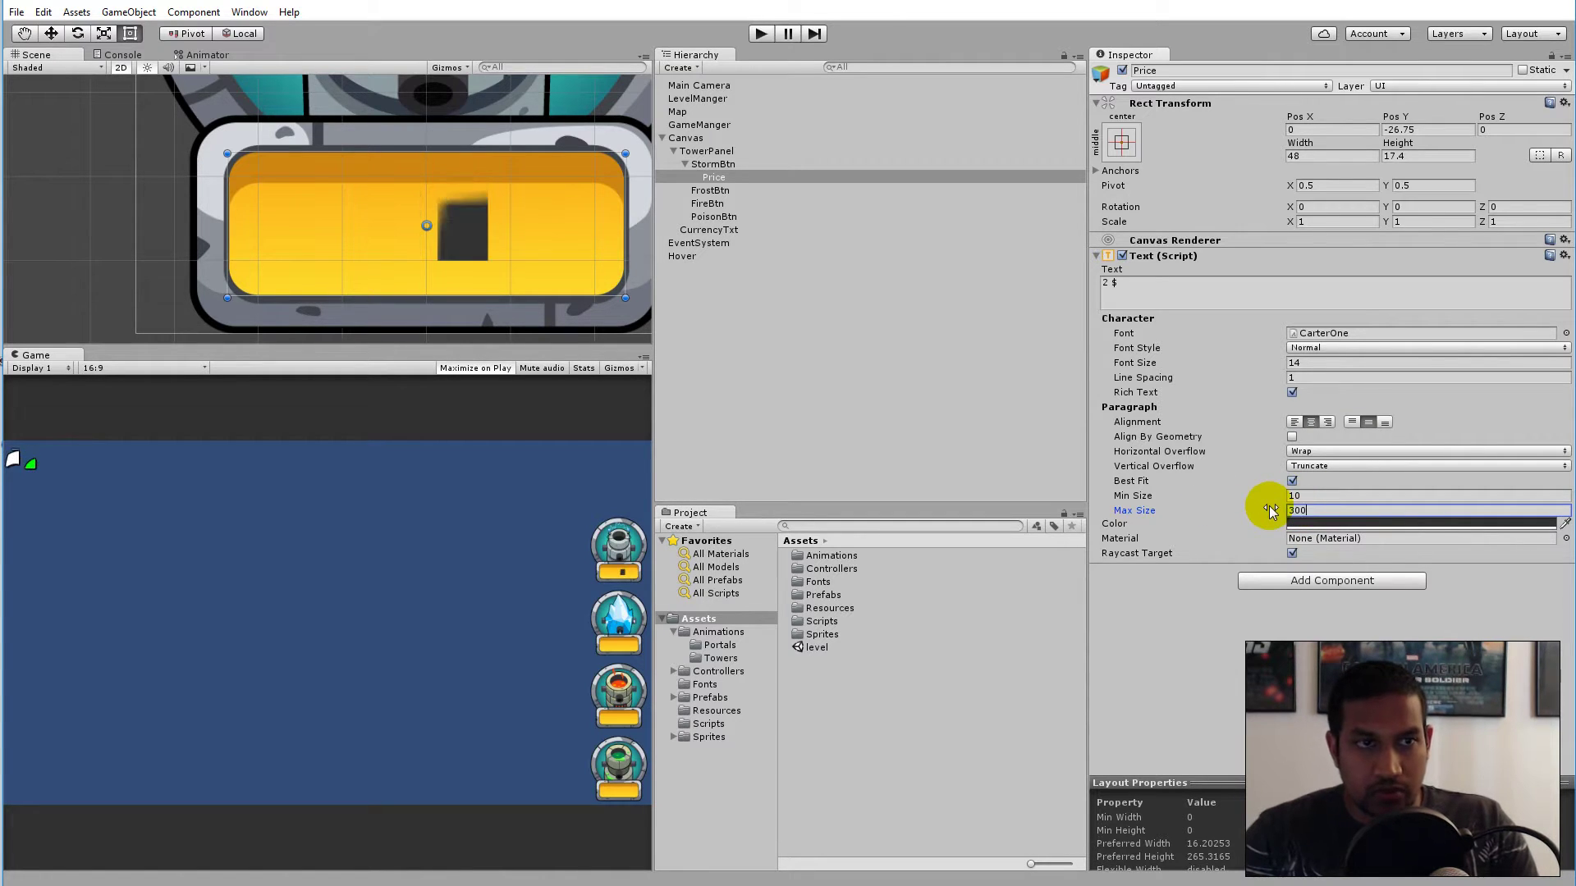
pyautogui.scroll(-5, 495, 210)
pyautogui.scroll(5, 475, 263)
pyautogui.scroll(-1, 446, 264)
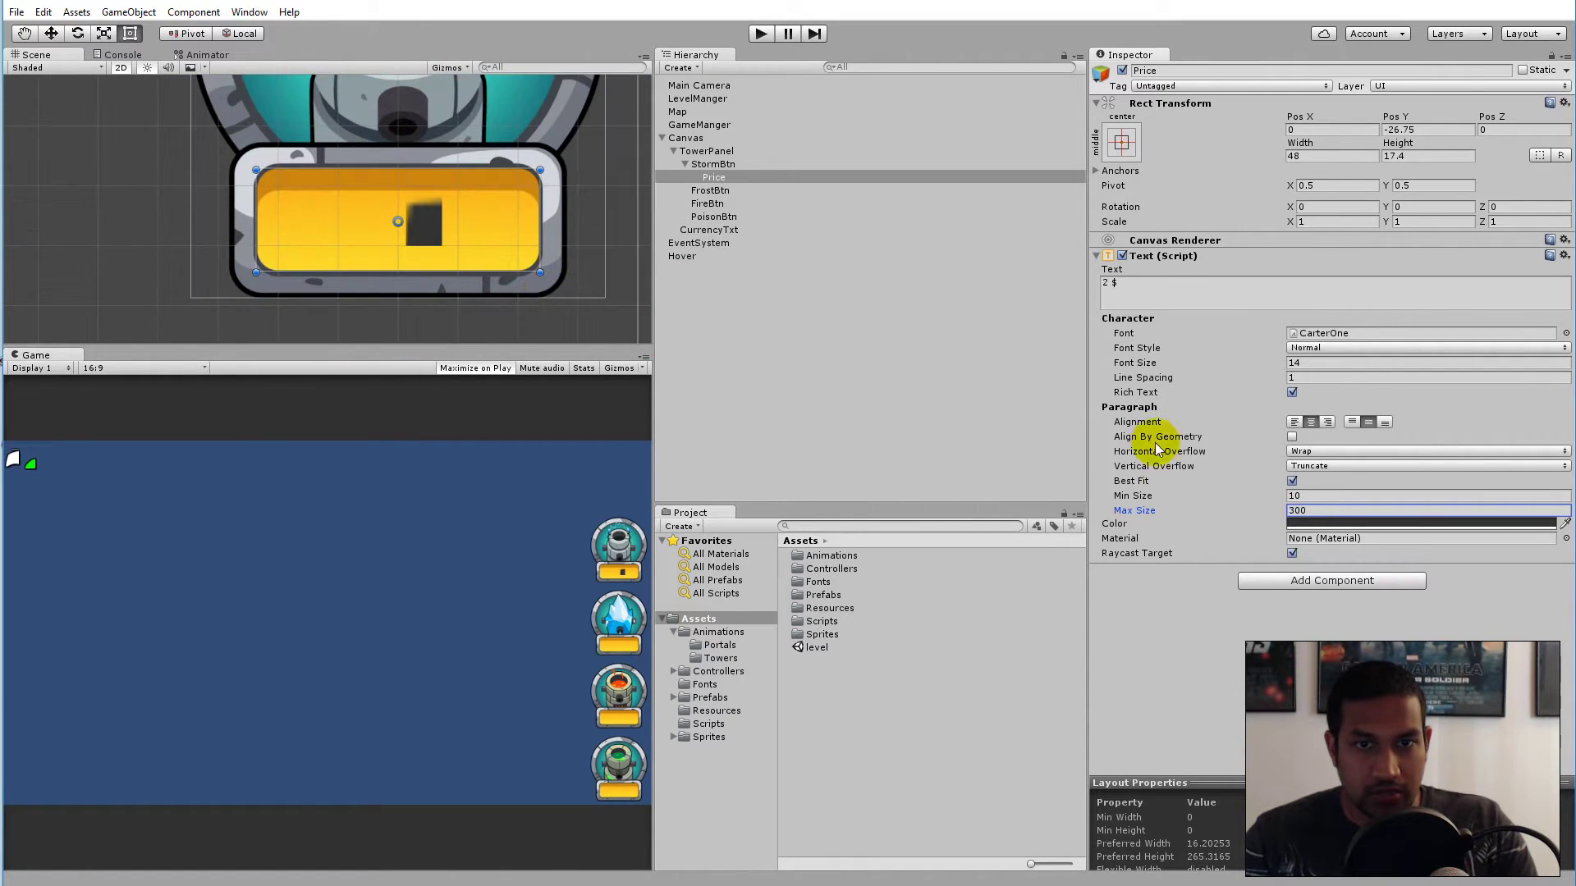
# Step: Set the Price text colour to white
pyautogui.click(1306, 527)
pyautogui.moveTo(58, 82)
pyautogui.mouseDown()
pyautogui.moveTo(71, 77)
pyautogui.moveTo(27, 58)
pyautogui.mouseUp()
pyautogui.click(43, 49)
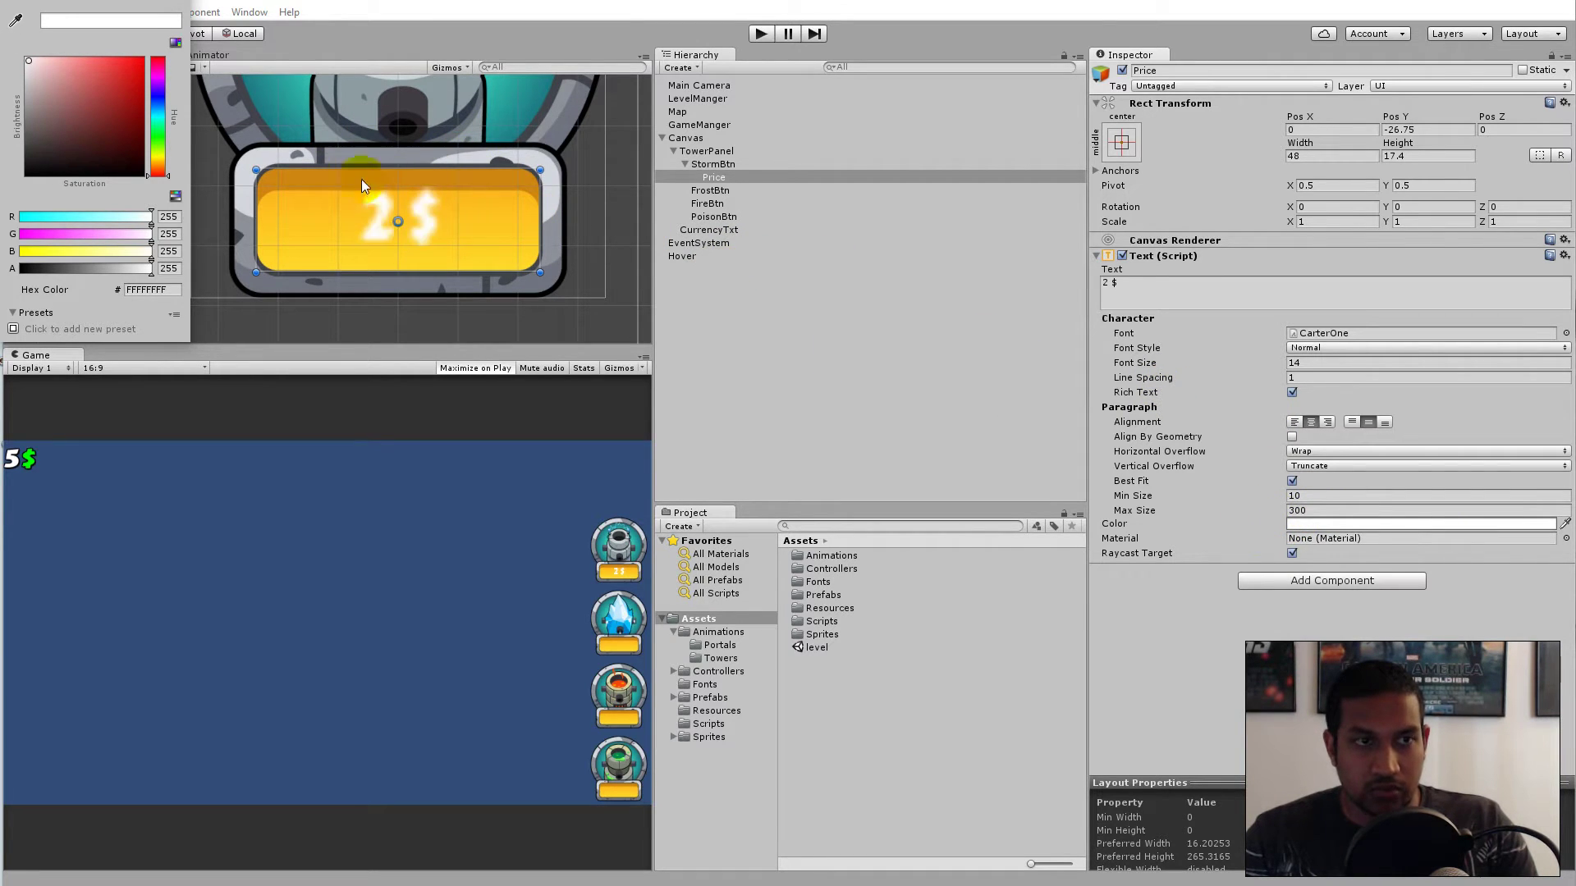
# Step: Nudge the text colour, close the colour picker, and frame Price in the Scene view
pyautogui.moveTo(54, 66); pyautogui.dragTo(30, 33)
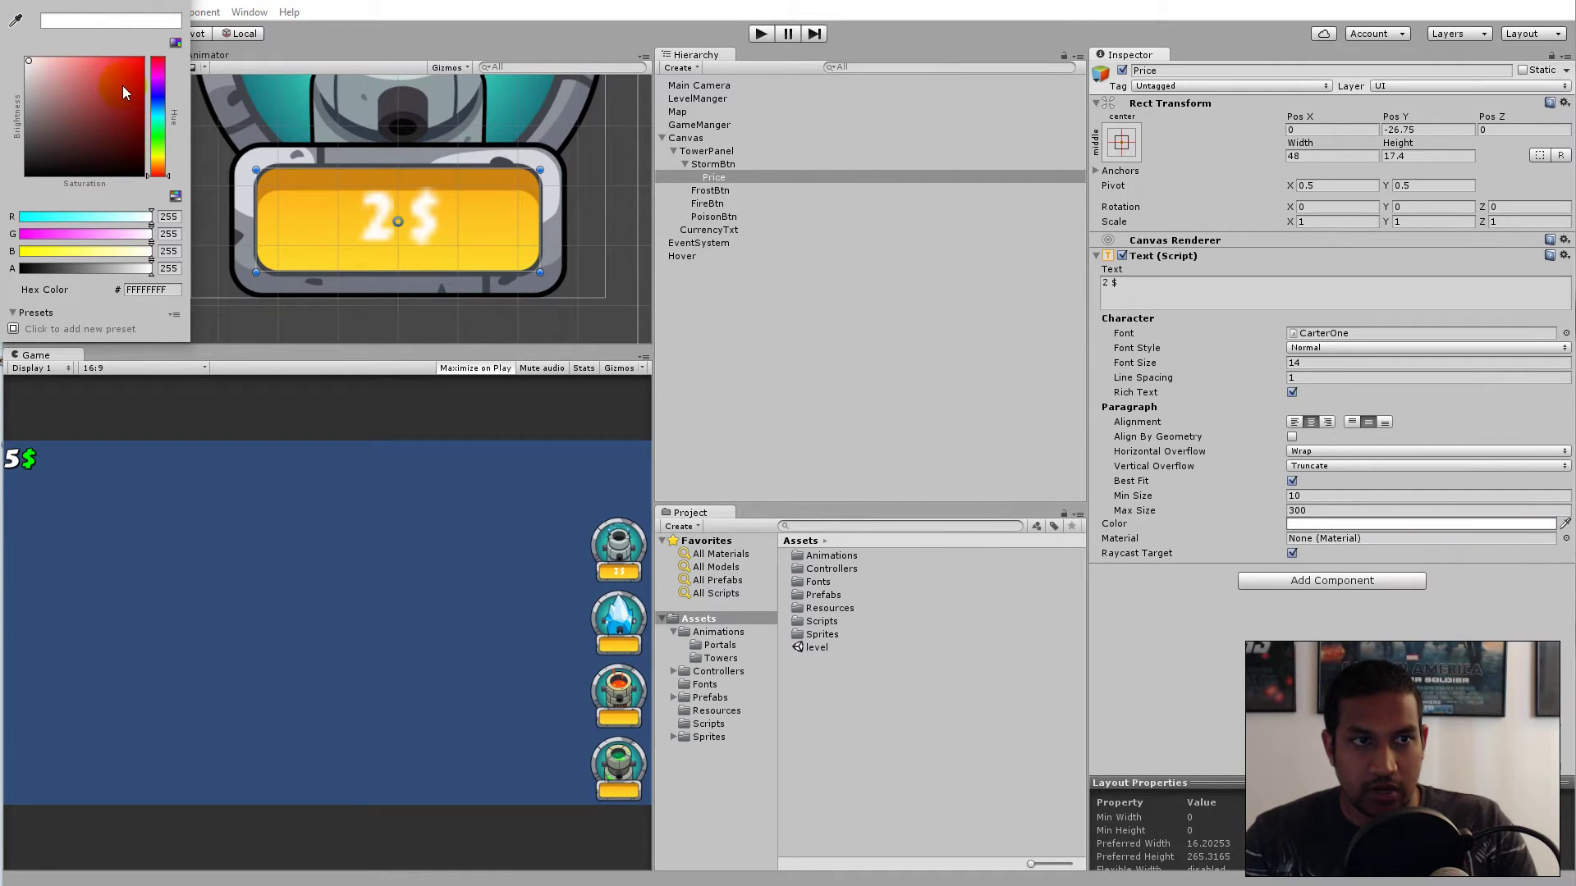
pyautogui.click(917, 319)
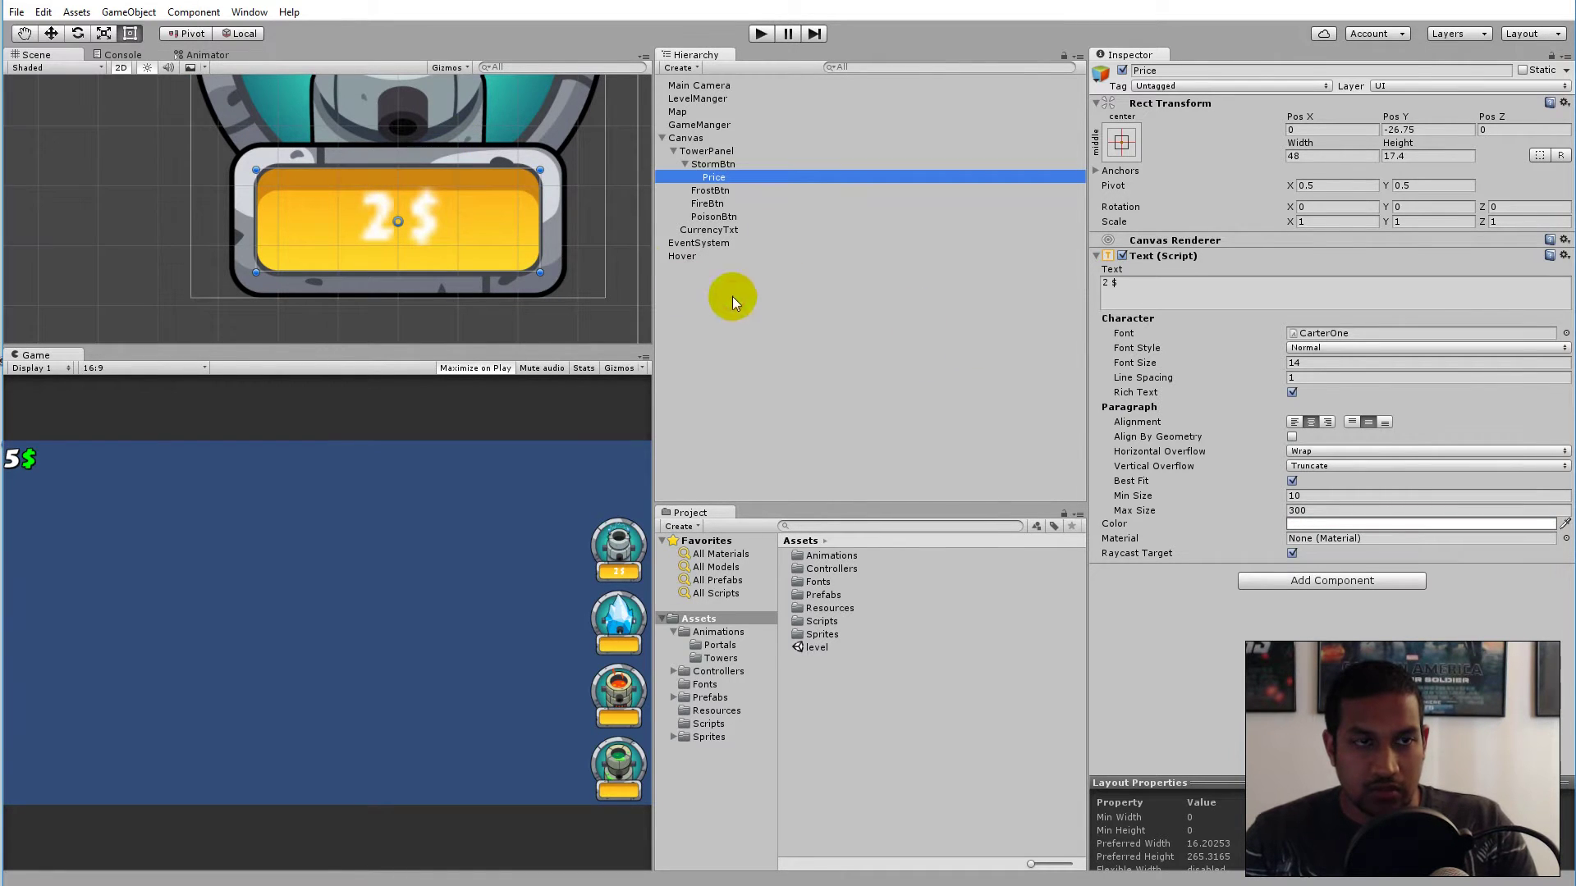
pyautogui.scroll(-2, 486, 219)
pyautogui.scroll(5, 509, 238)
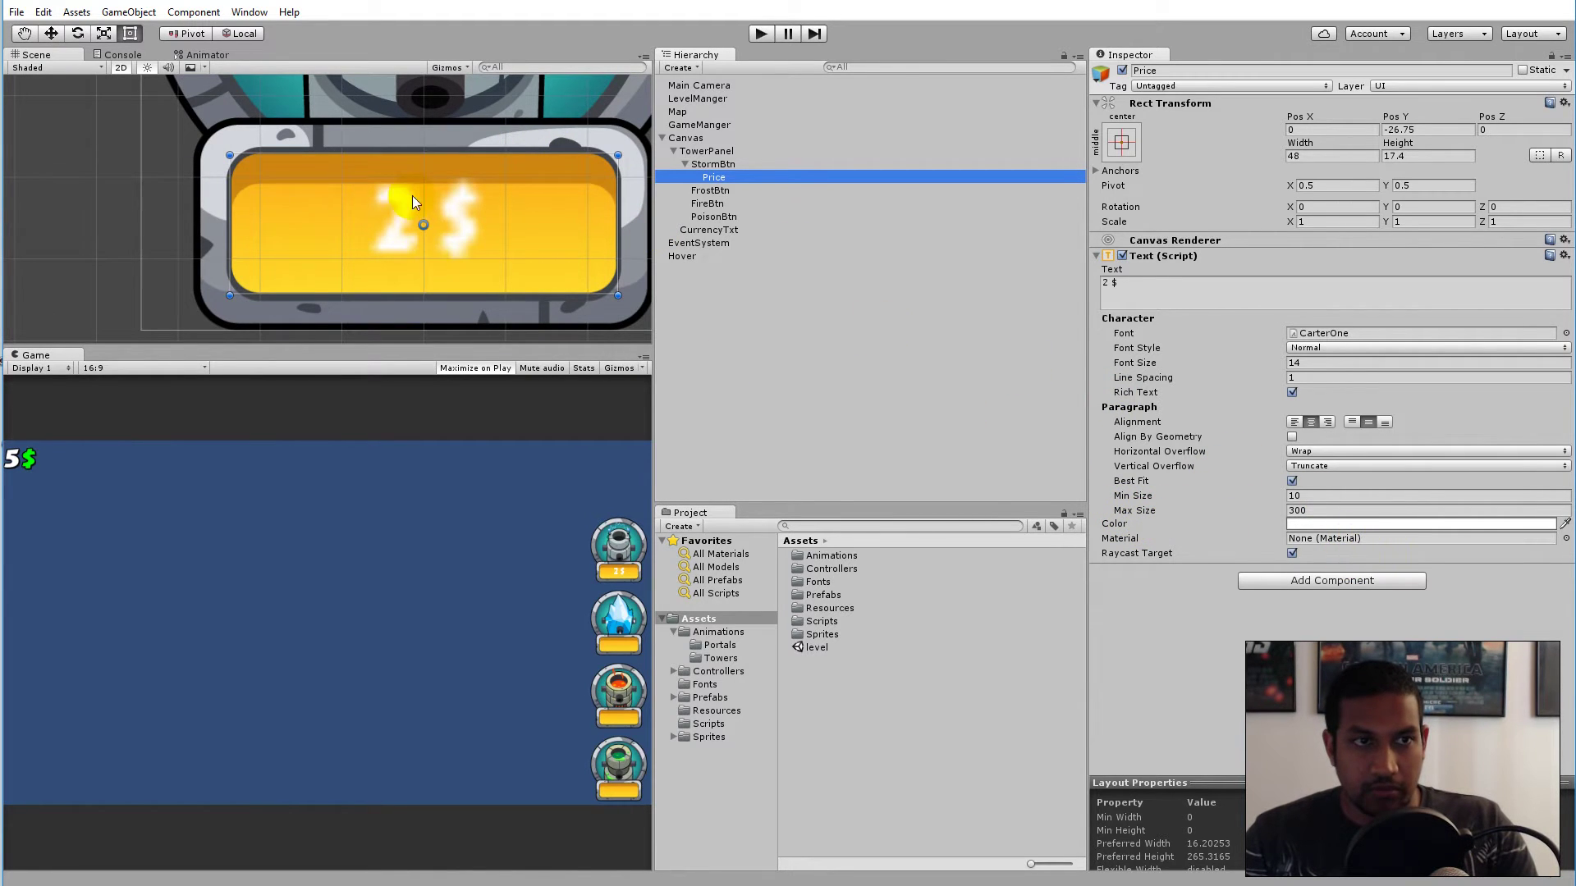
pyautogui.scroll(-5, 456, 262)
pyautogui.press('f')
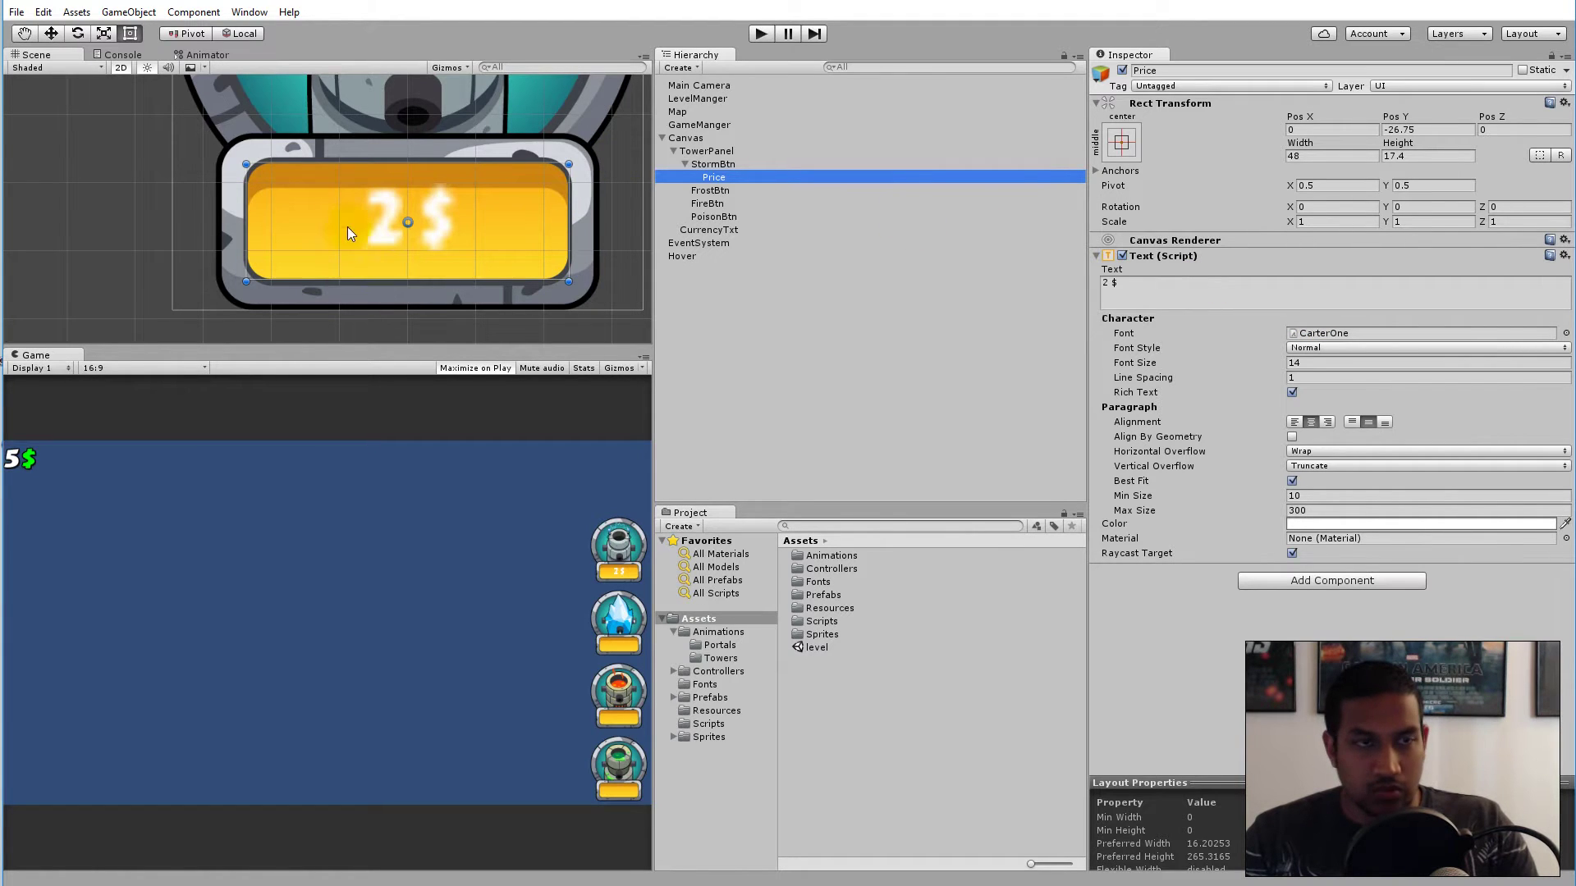
pyautogui.scroll(-1, 419, 218)
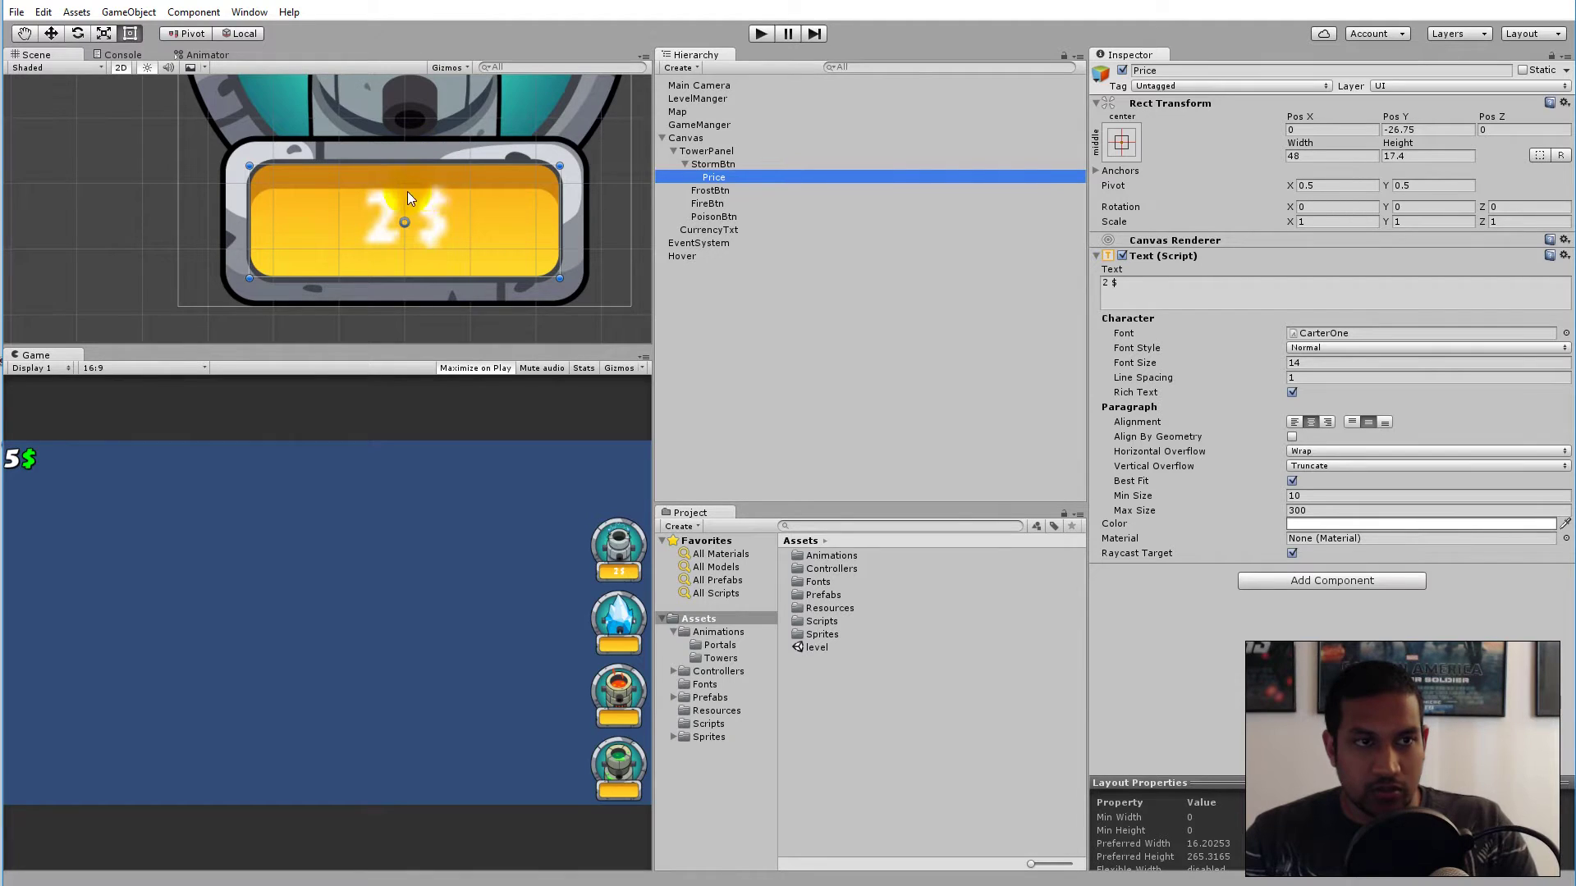
pyautogui.scroll(4, 455, 180)
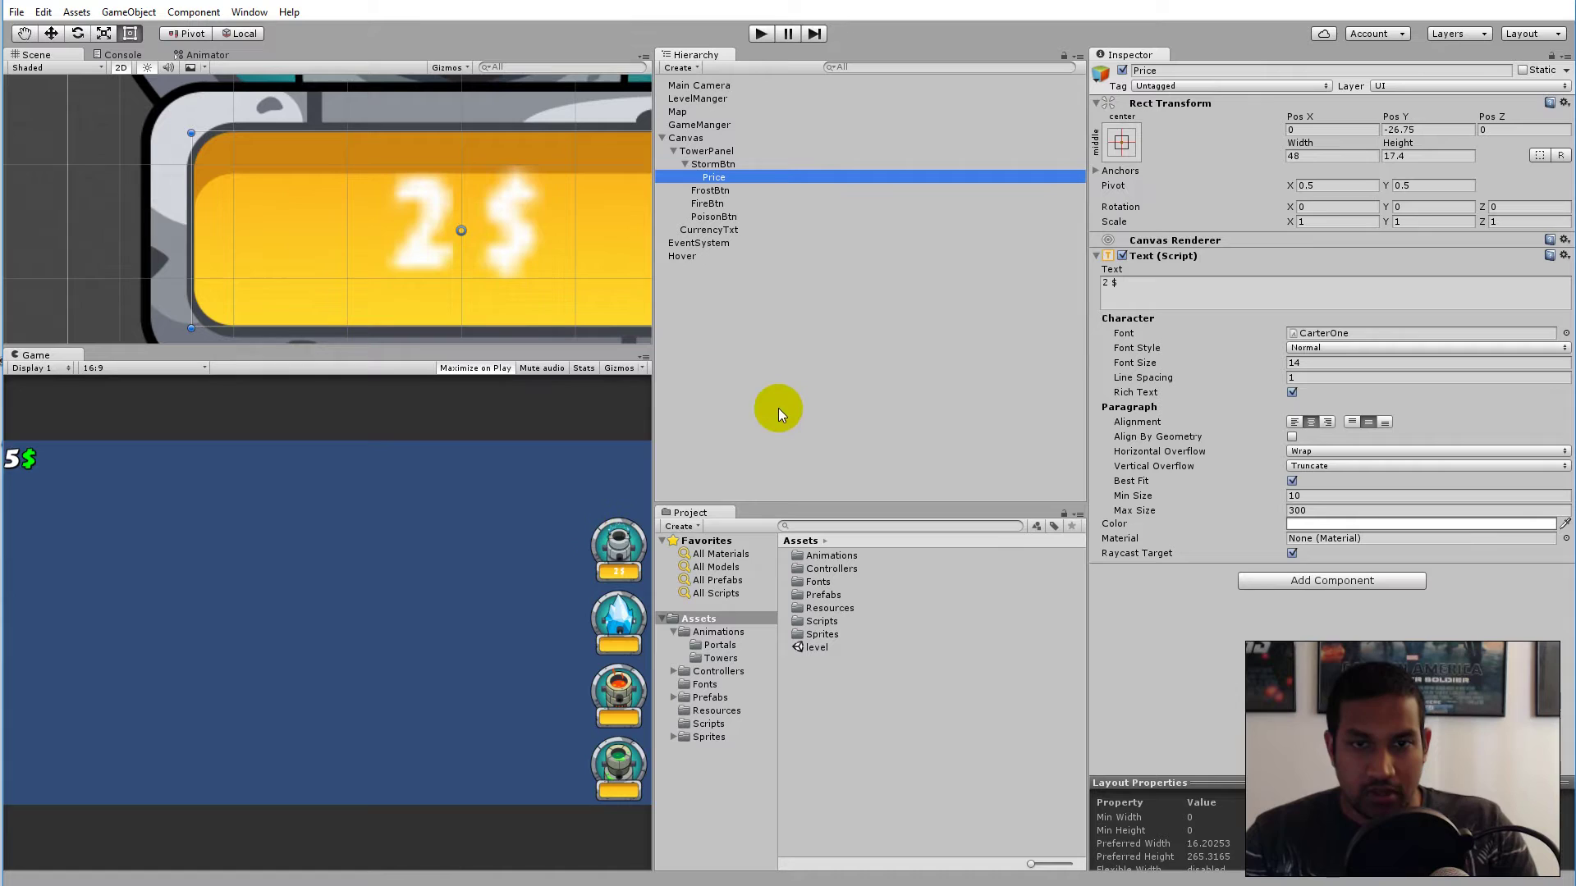
# Step: Set best-fit Min Size to 1, Font Size to 14, and Font Style to Bold
pyautogui.click(1317, 493)
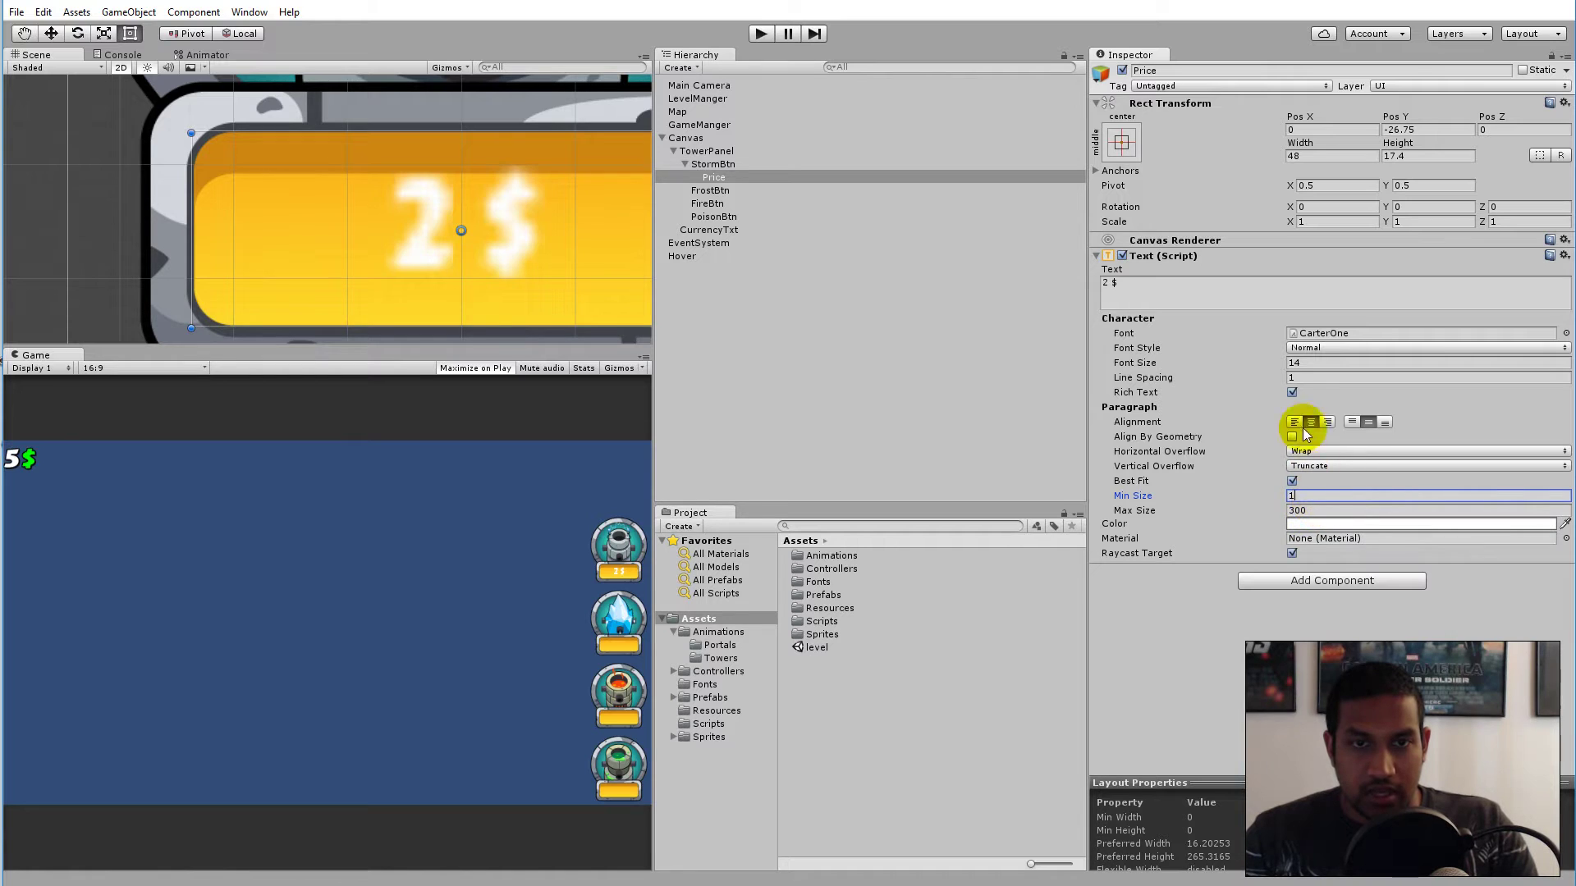
pyautogui.moveTo(1238, 362); pyautogui.dragTo(1336, 361)
pyautogui.write('14')
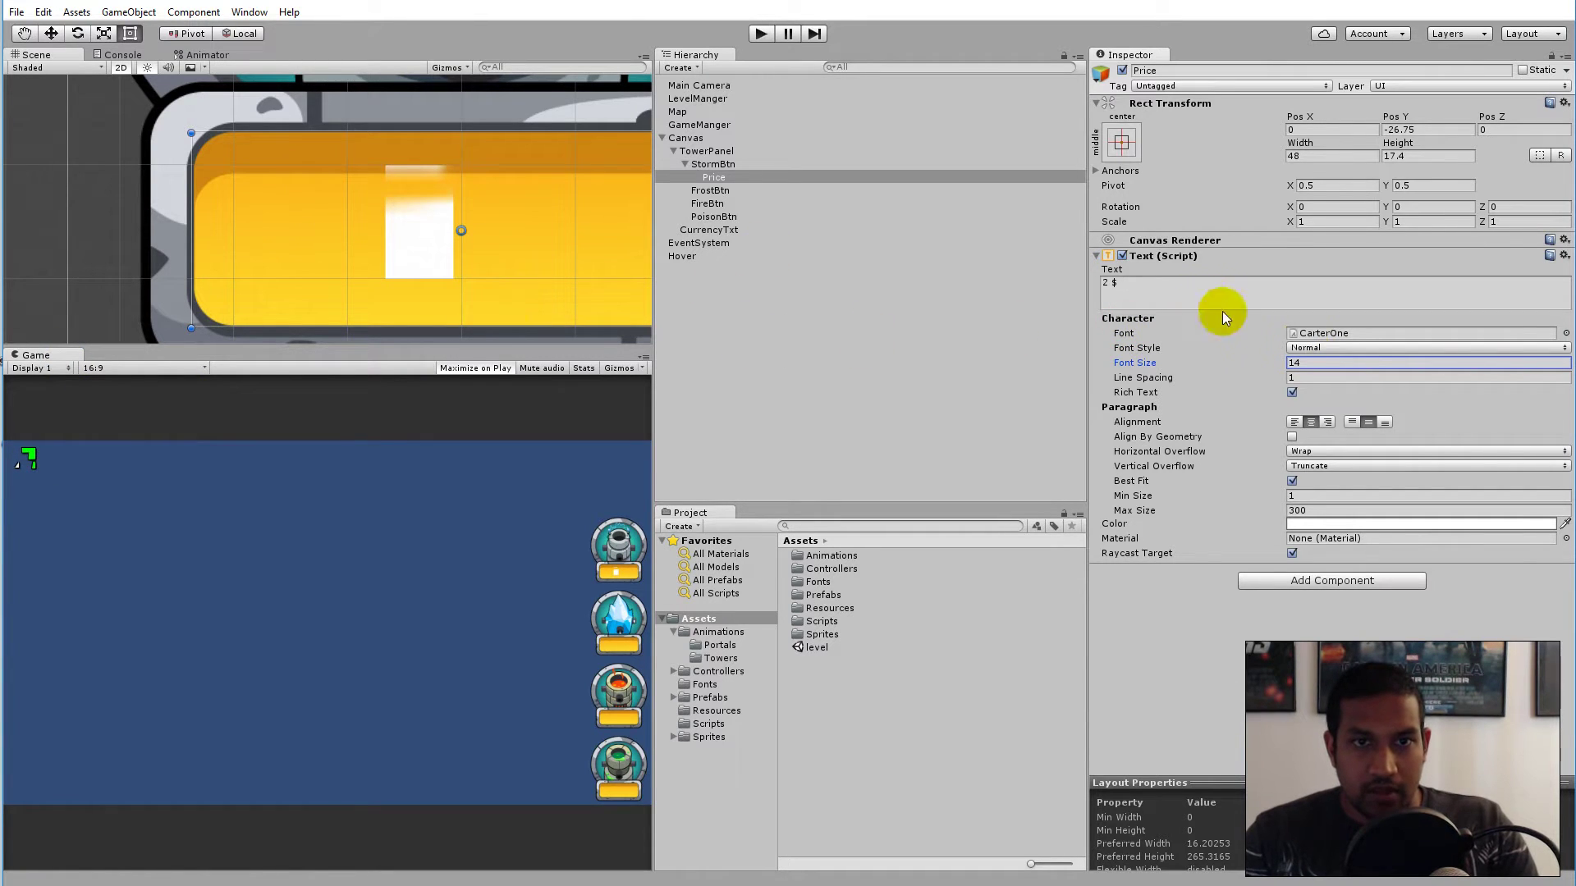
pyautogui.click(1314, 348)
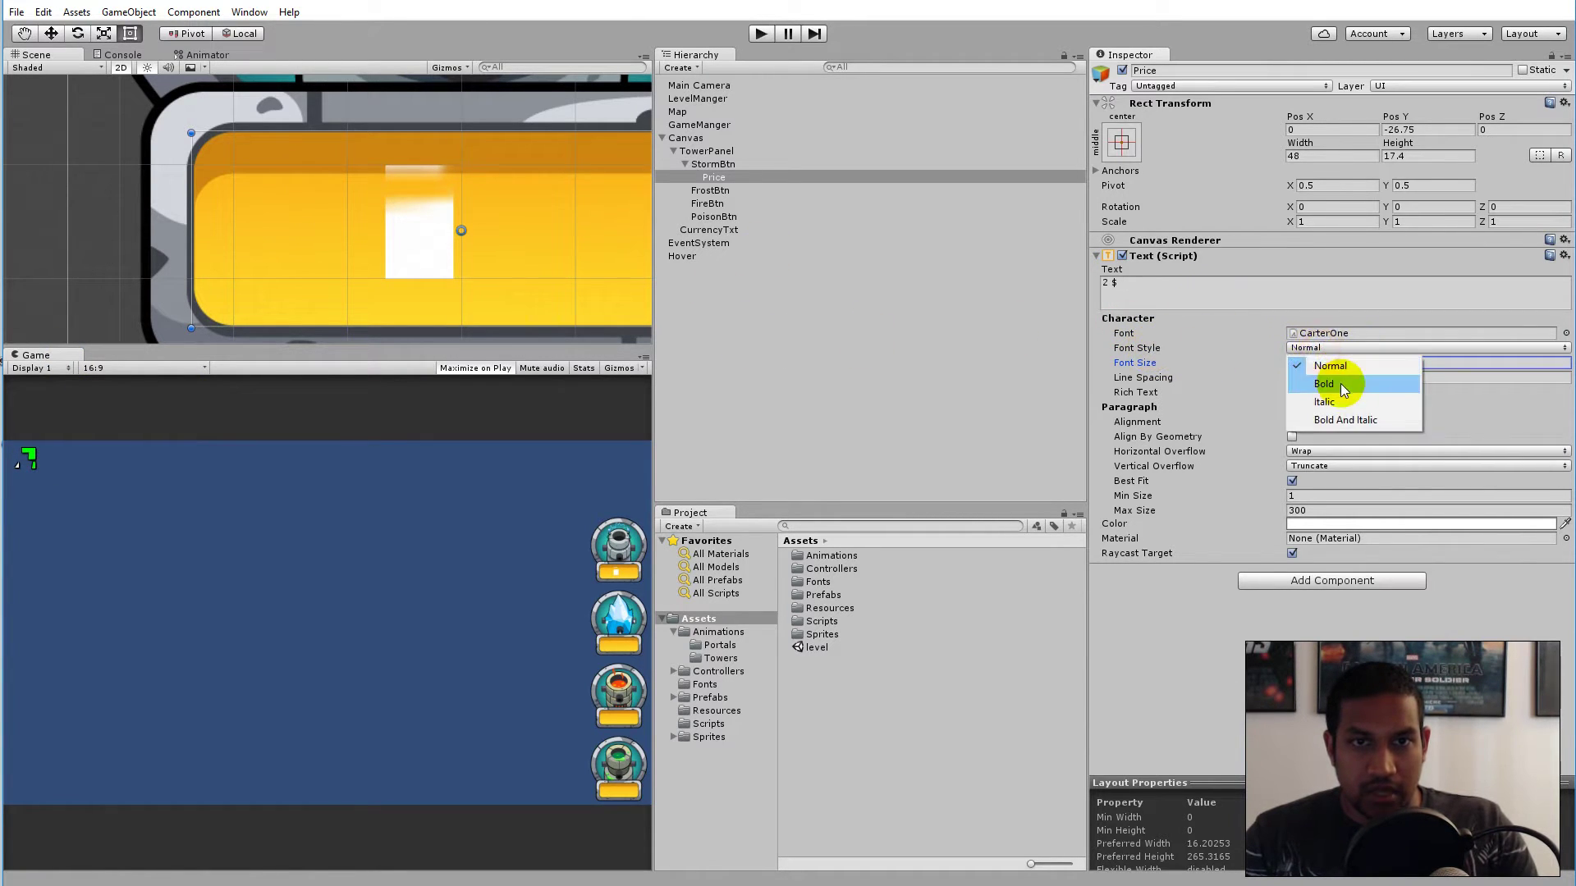
pyautogui.click(1342, 381)
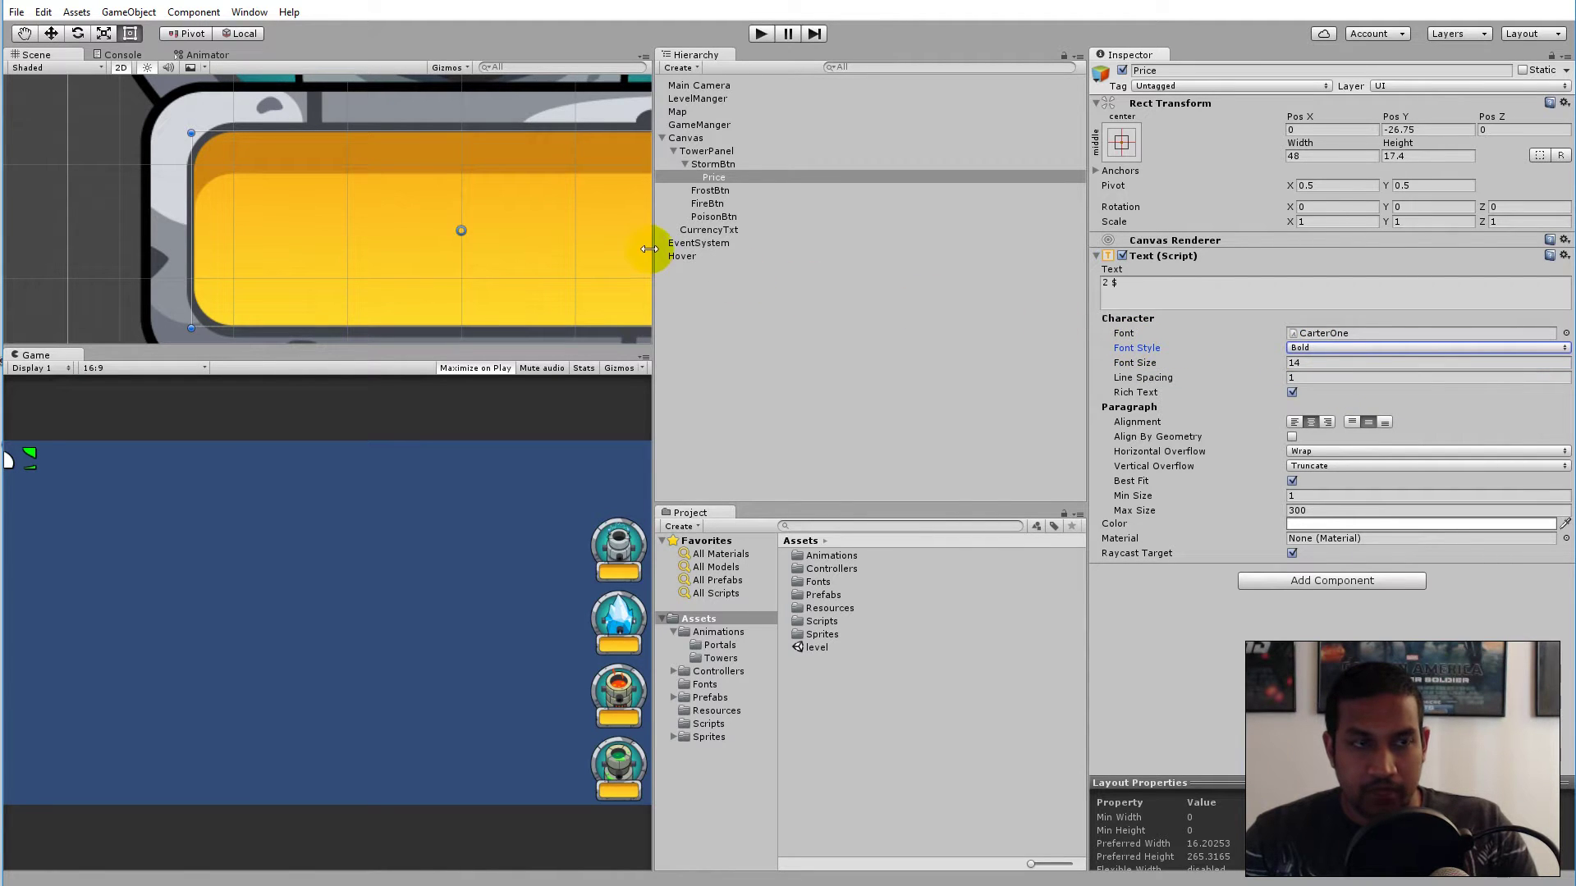
pyautogui.scroll(-1, 537, 228)
pyautogui.scroll(1, 535, 225)
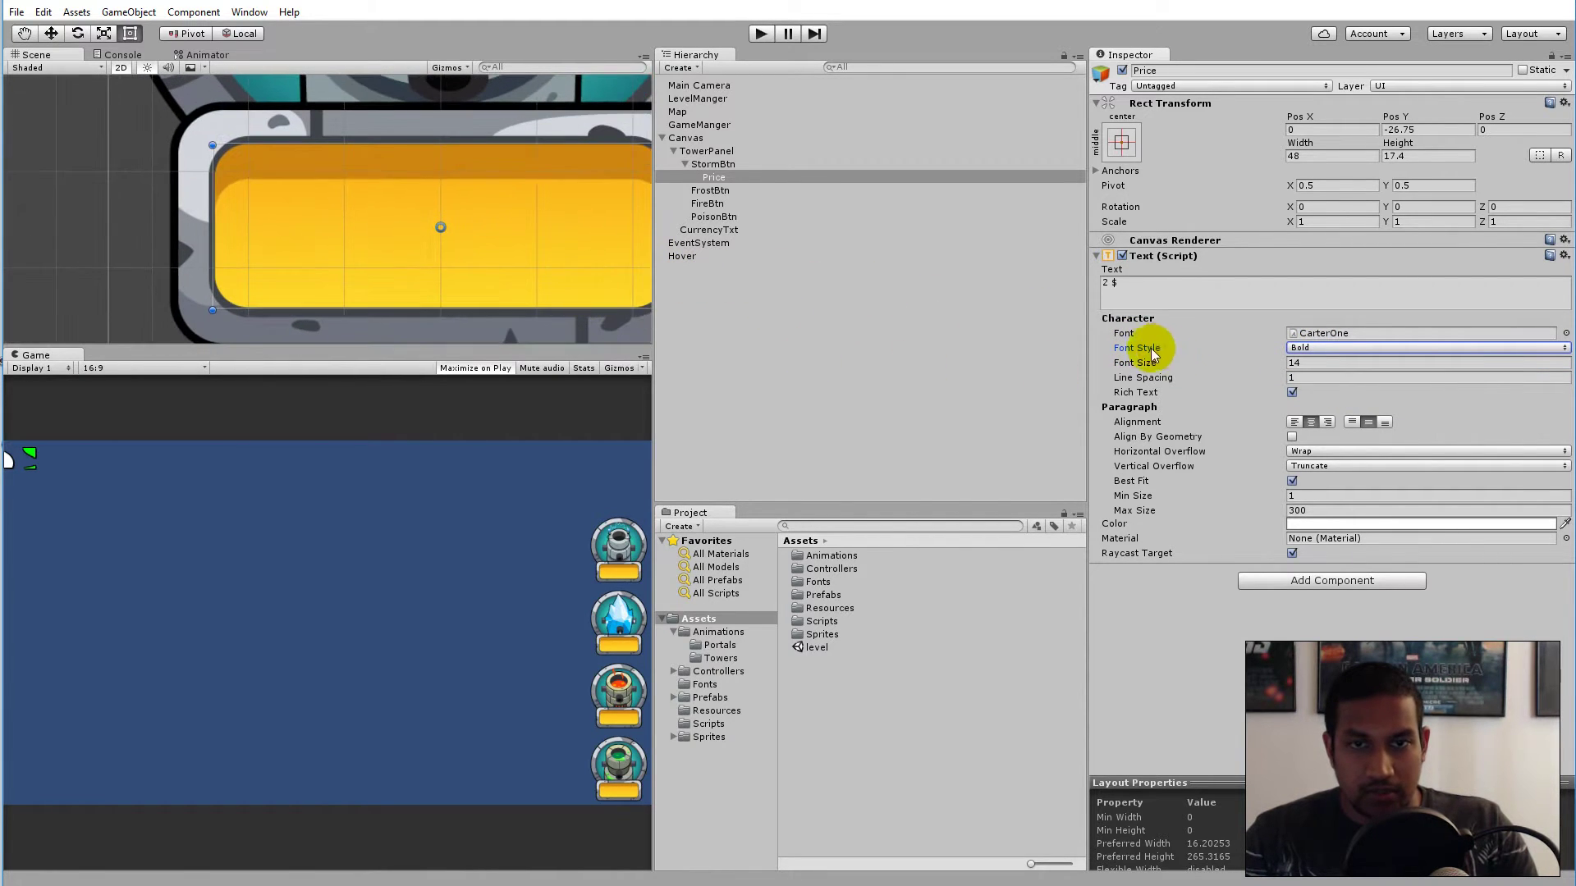
# Step: Add an Outline component to Price and move it up above the Text component
pyautogui.click(1307, 583)
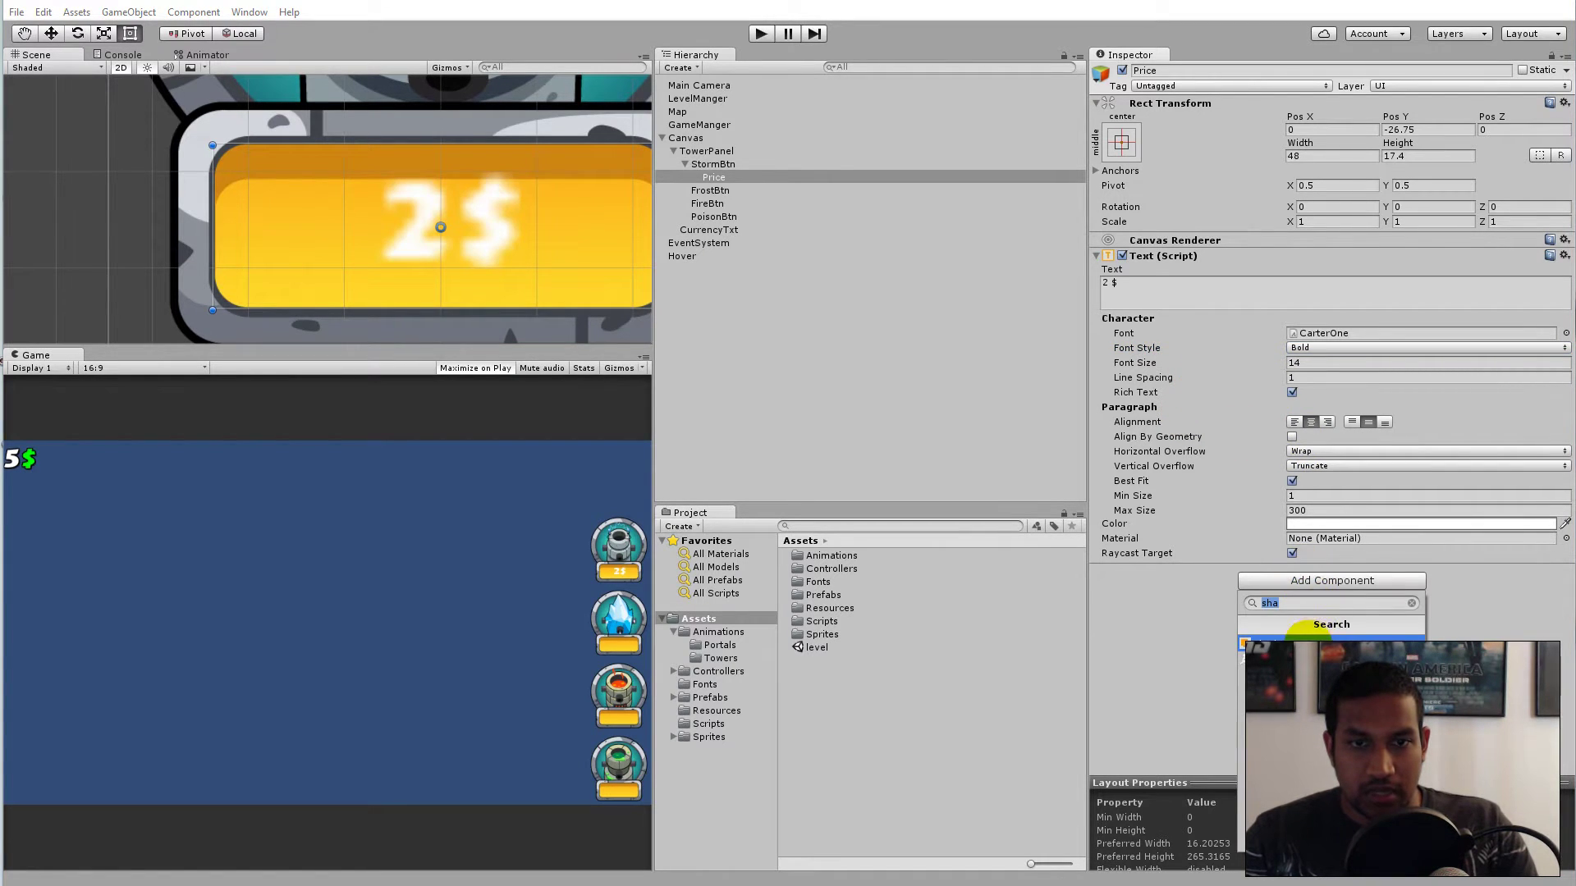
pyautogui.write('out')
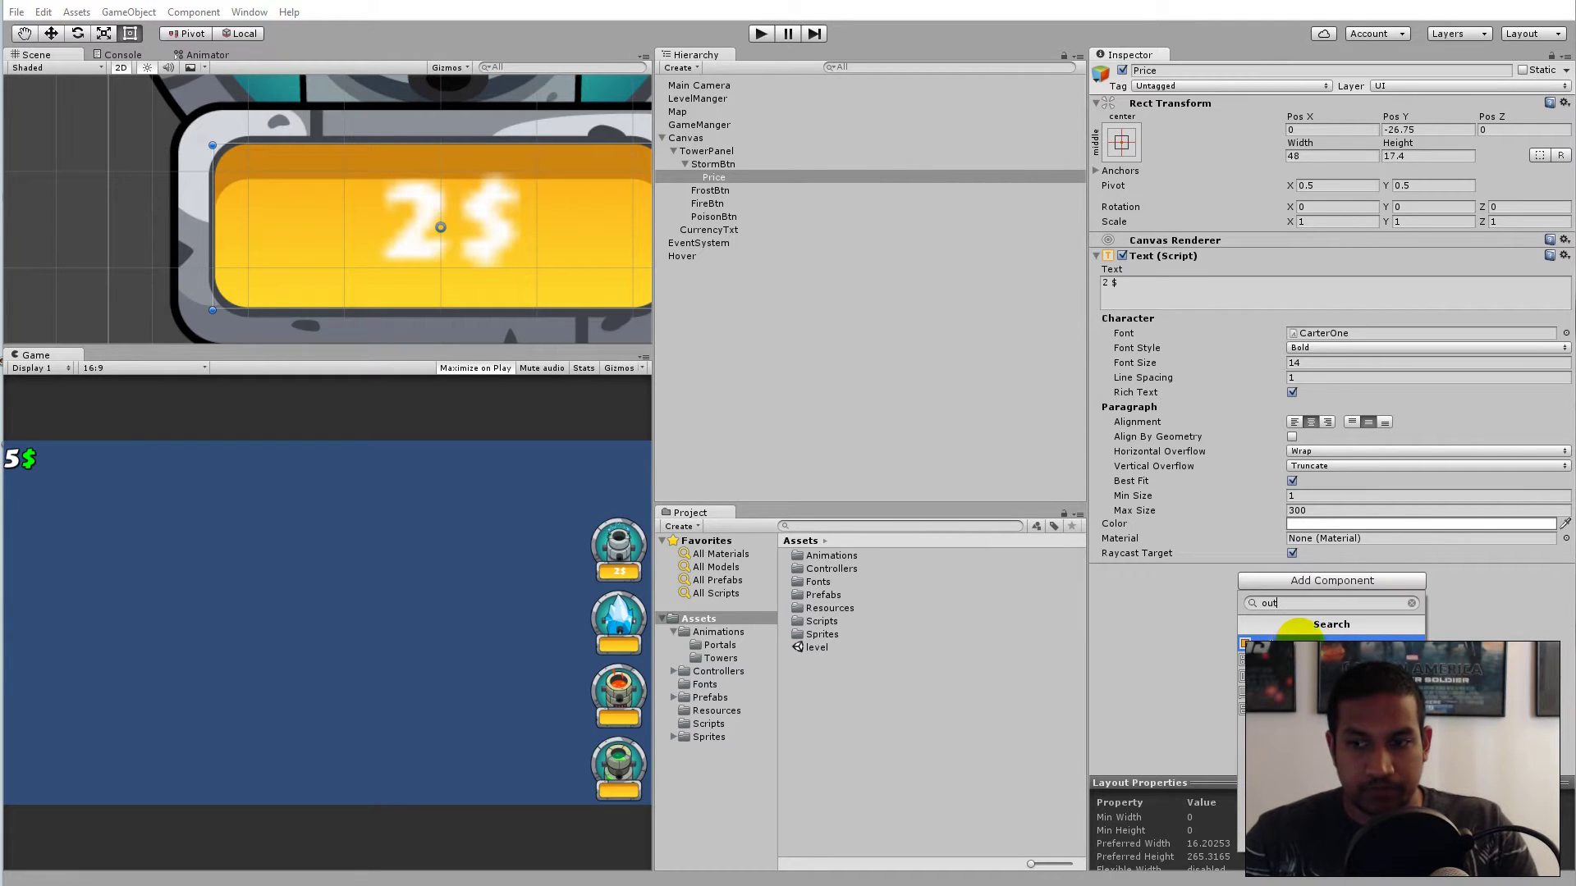
pyautogui.click(1274, 643)
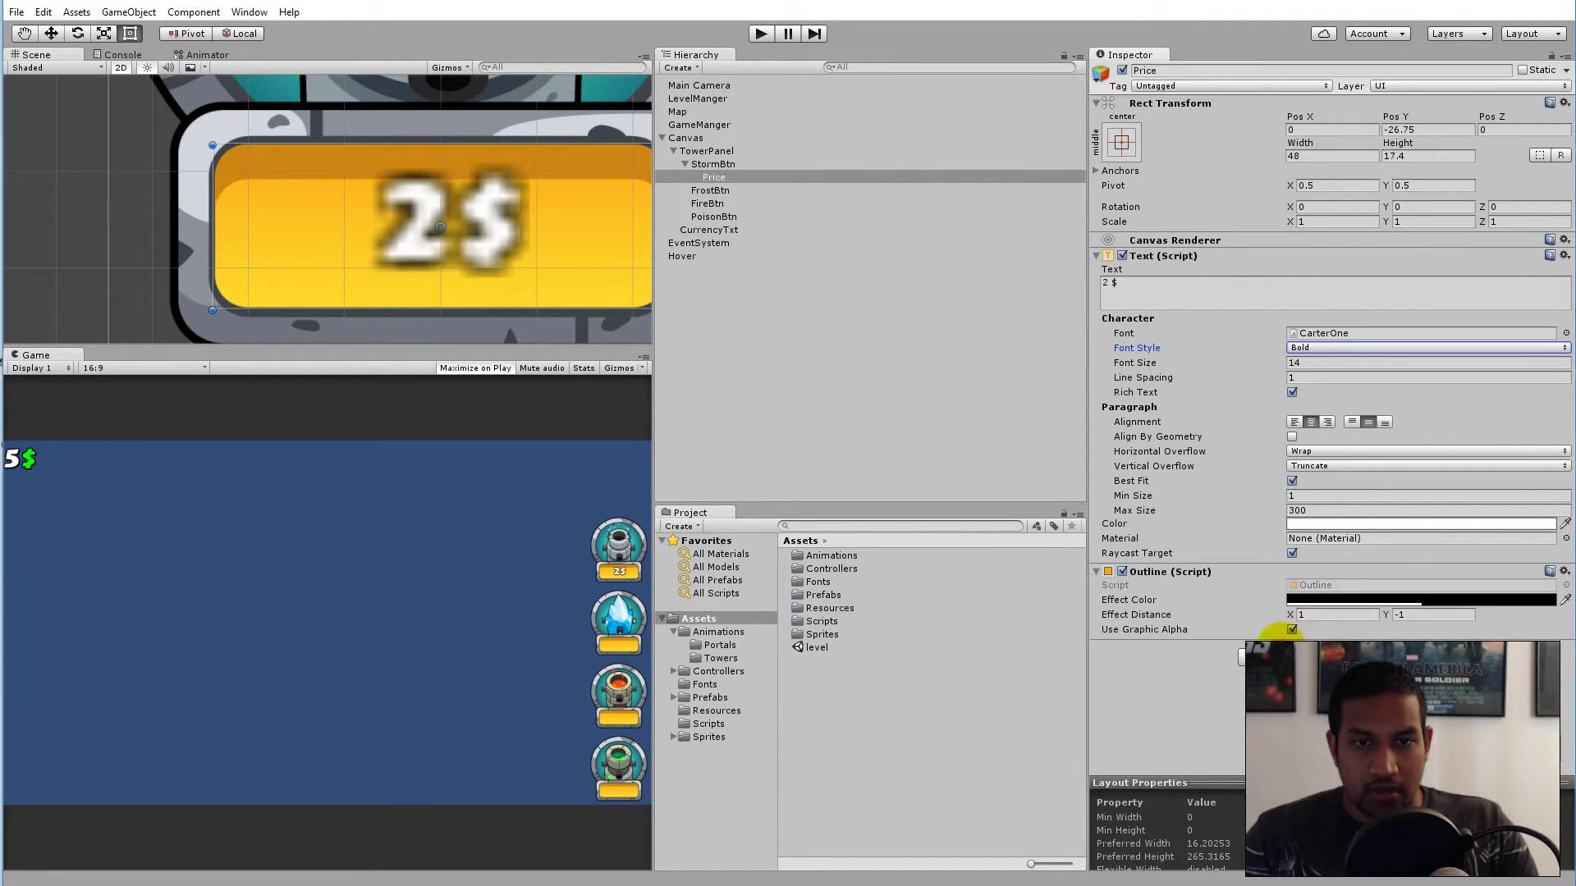
pyautogui.rightClick(1192, 568)
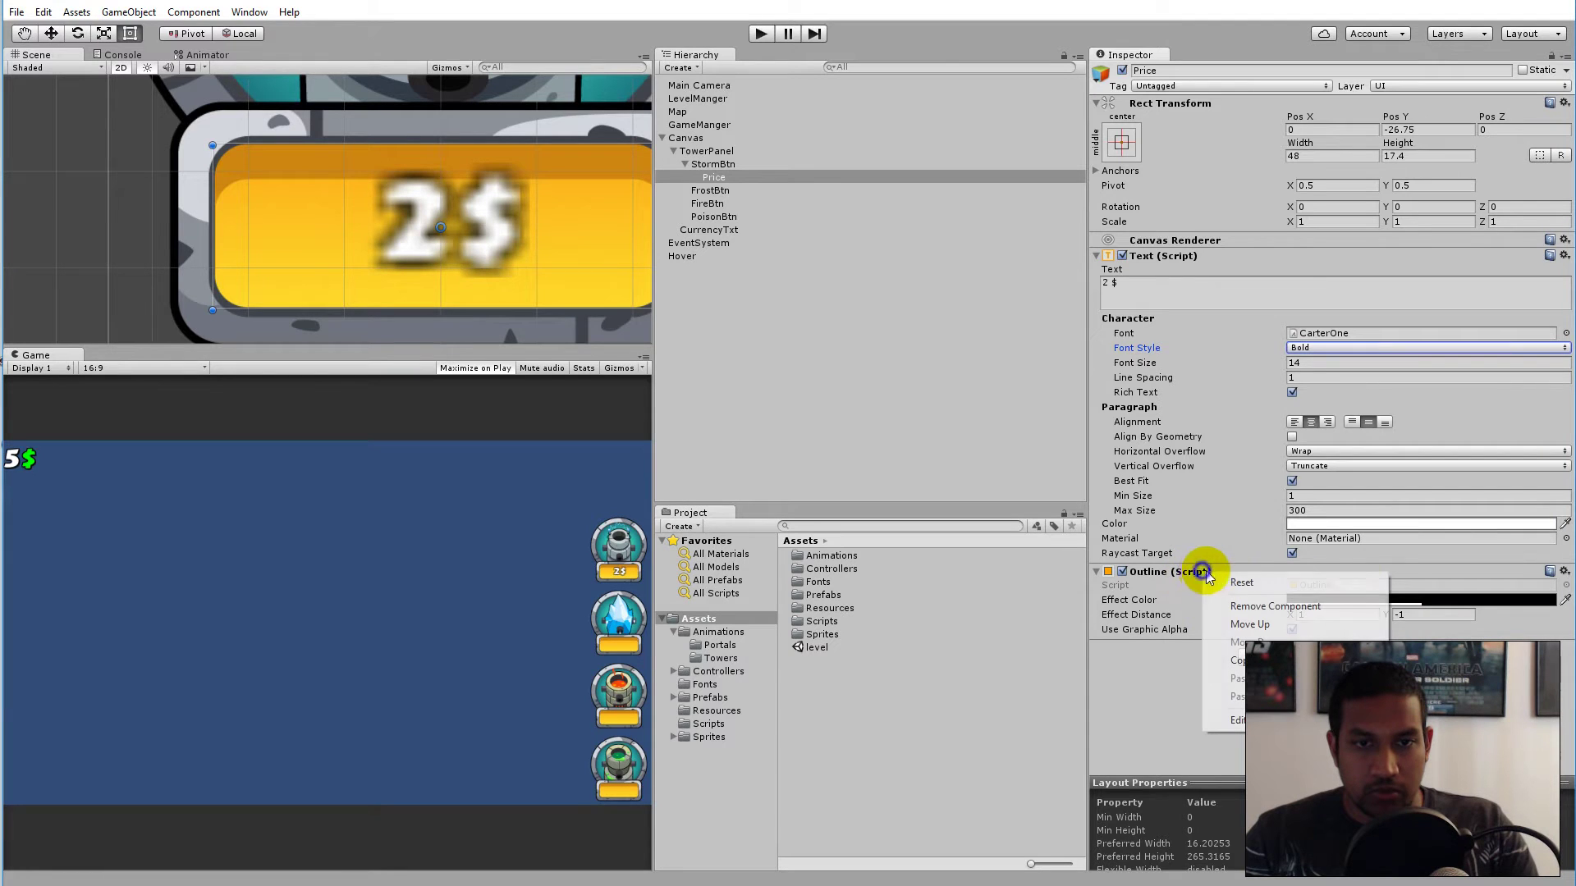
pyautogui.click(1312, 625)
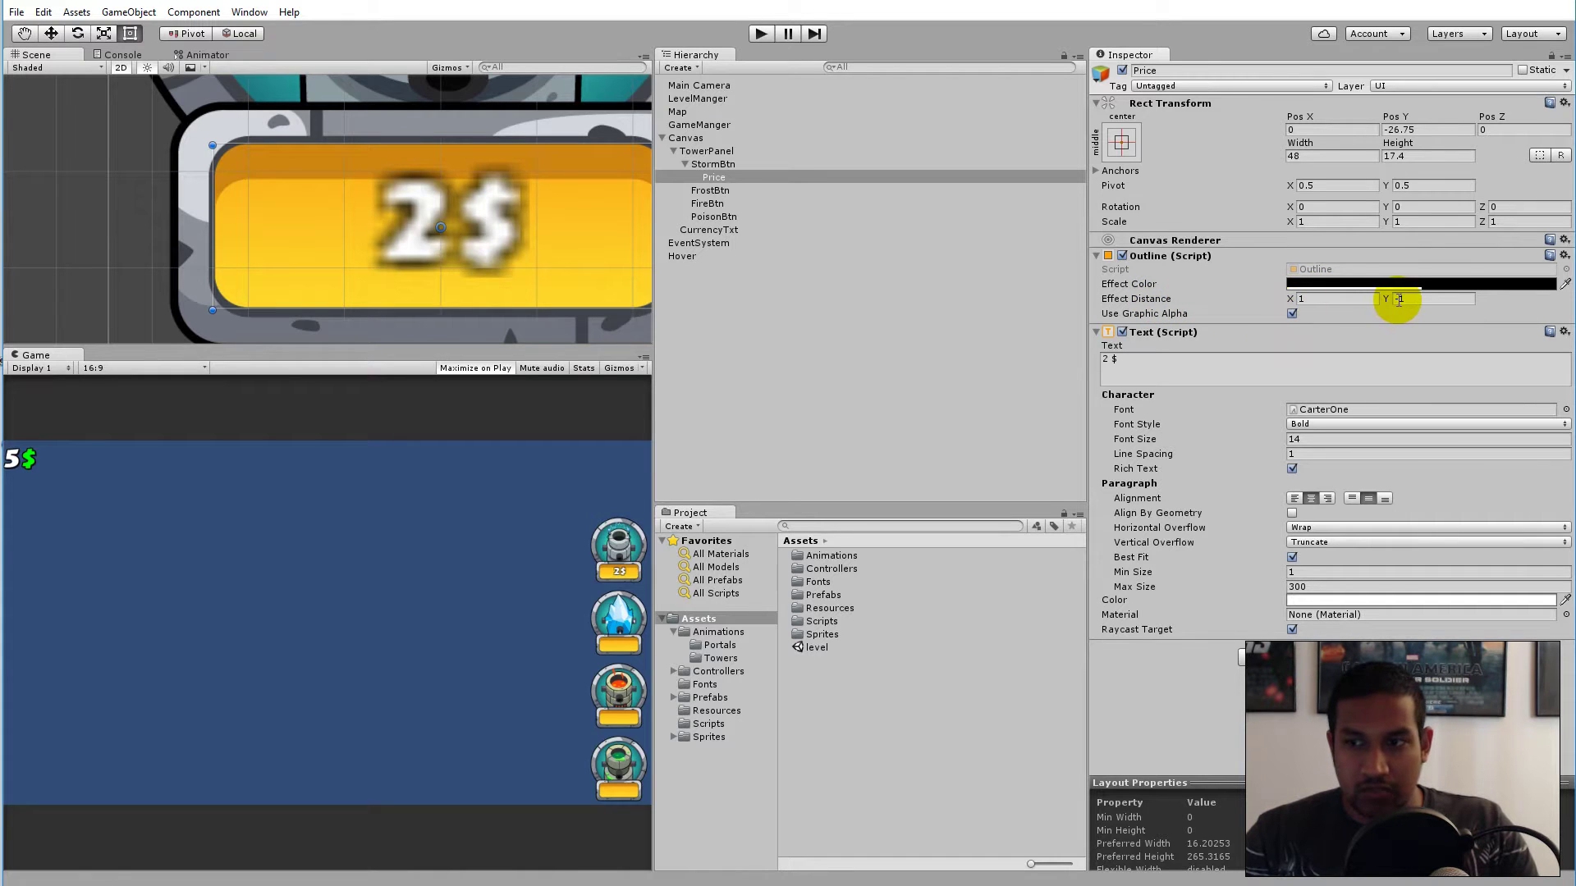
# Step: Add a Shadow component to Price and move it up above the Text component
pyautogui.click(1328, 655)
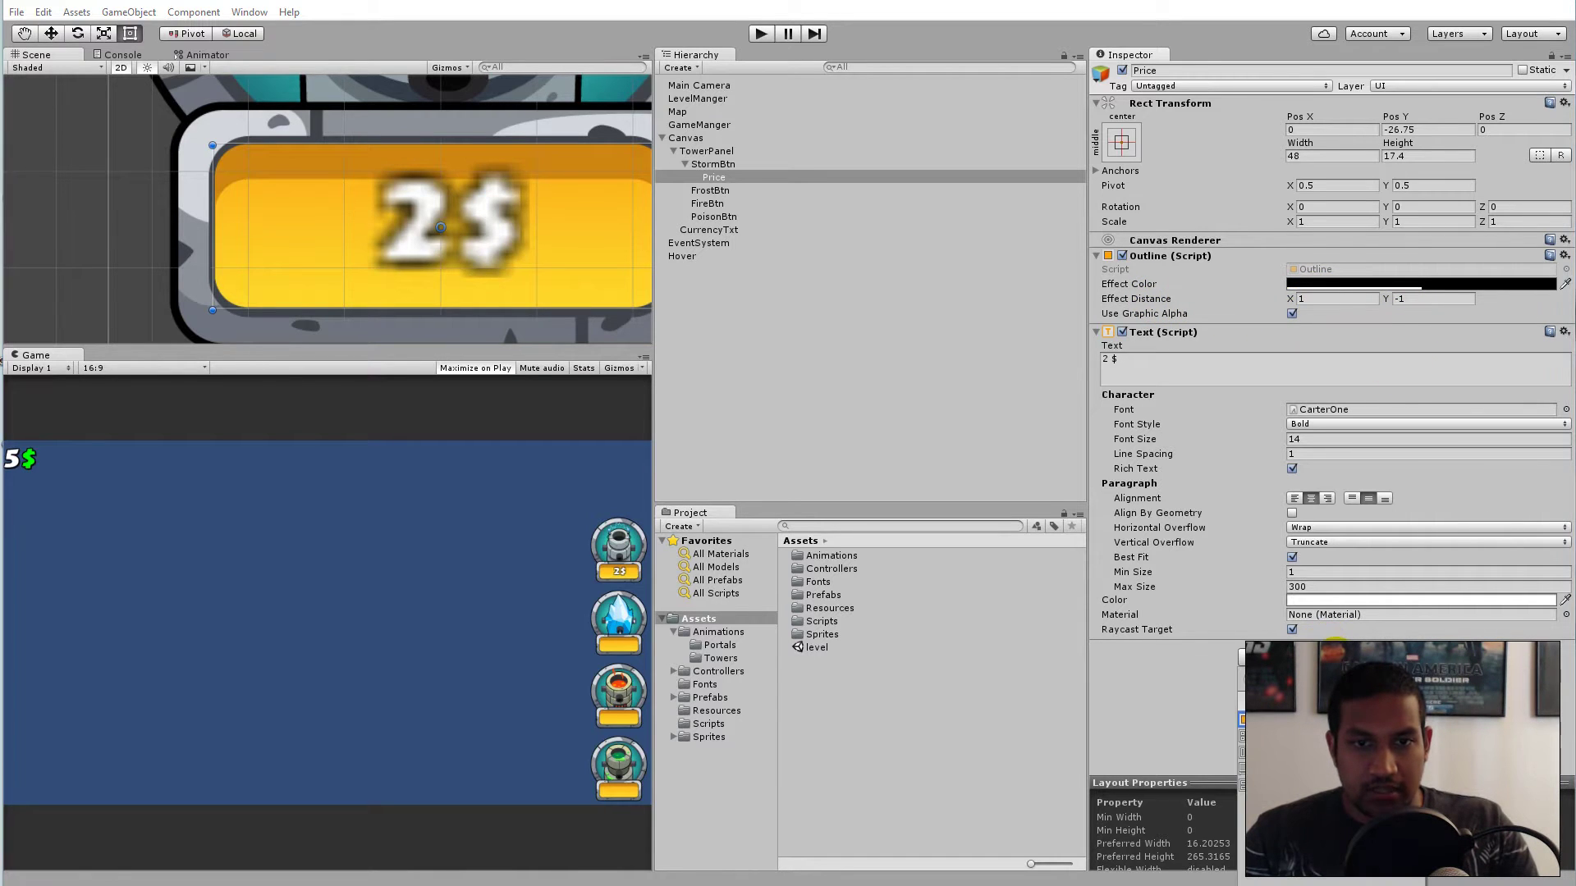
pyautogui.press('Left')
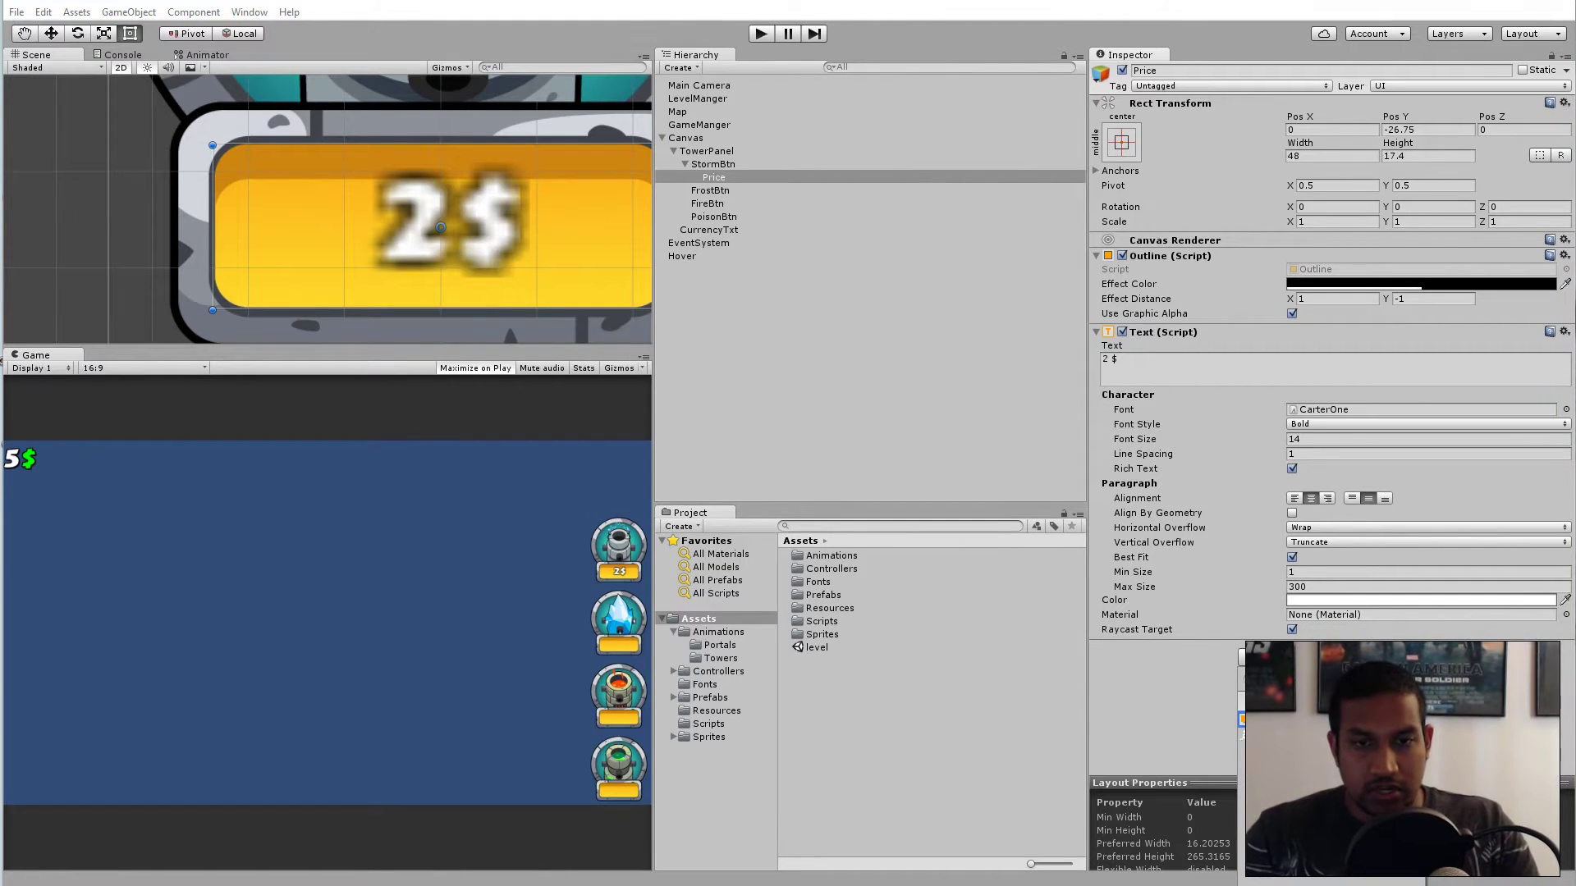
pyautogui.press('Return')
pyautogui.rightClick(1218, 640)
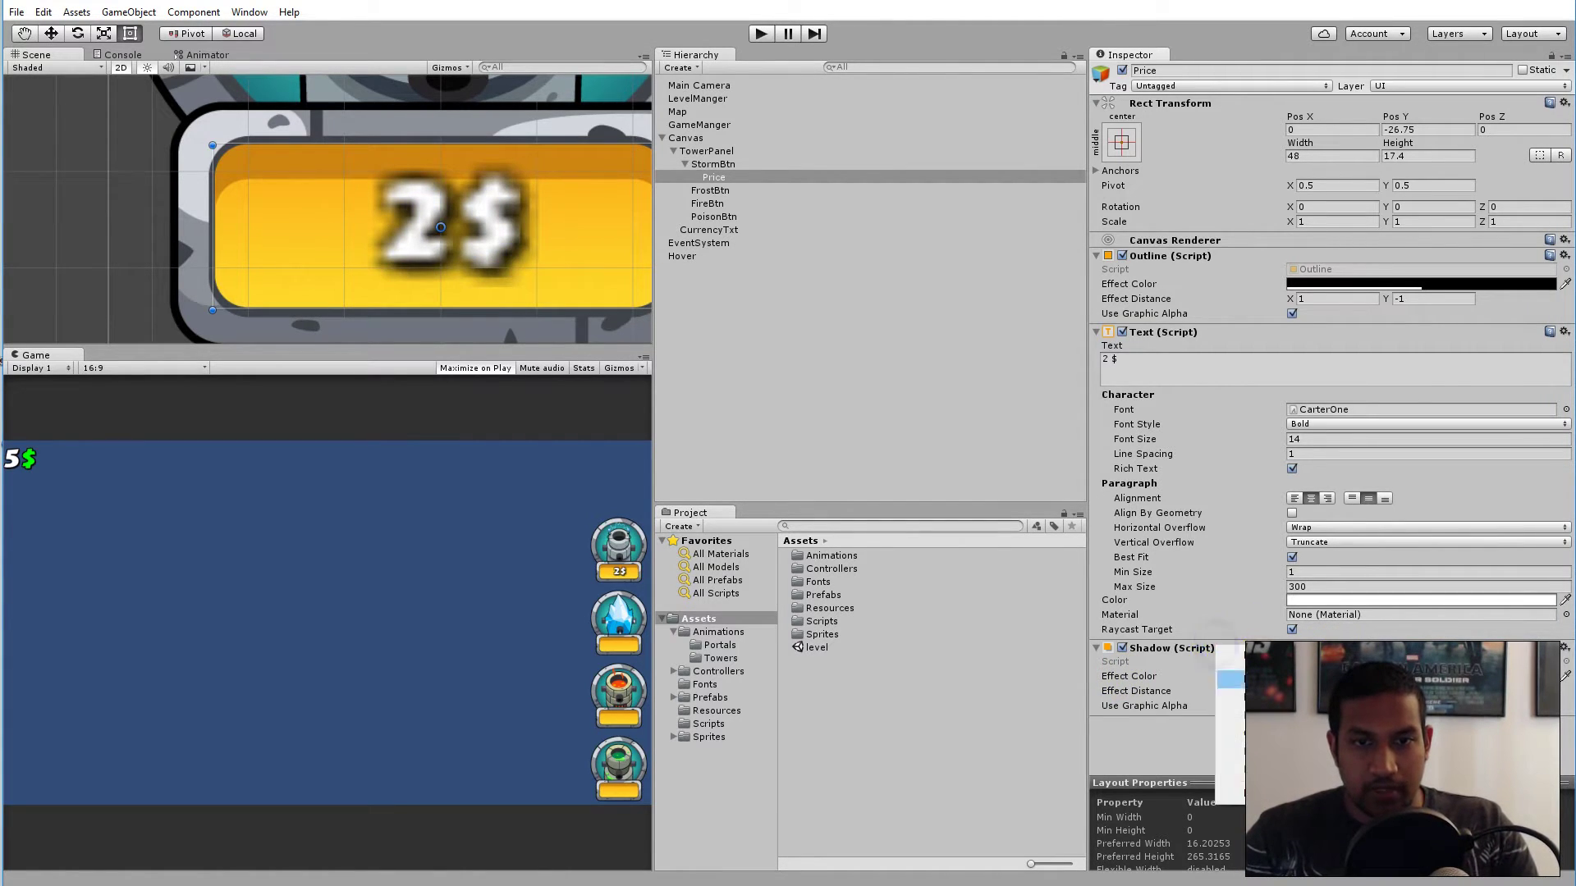
pyautogui.click(1229, 697)
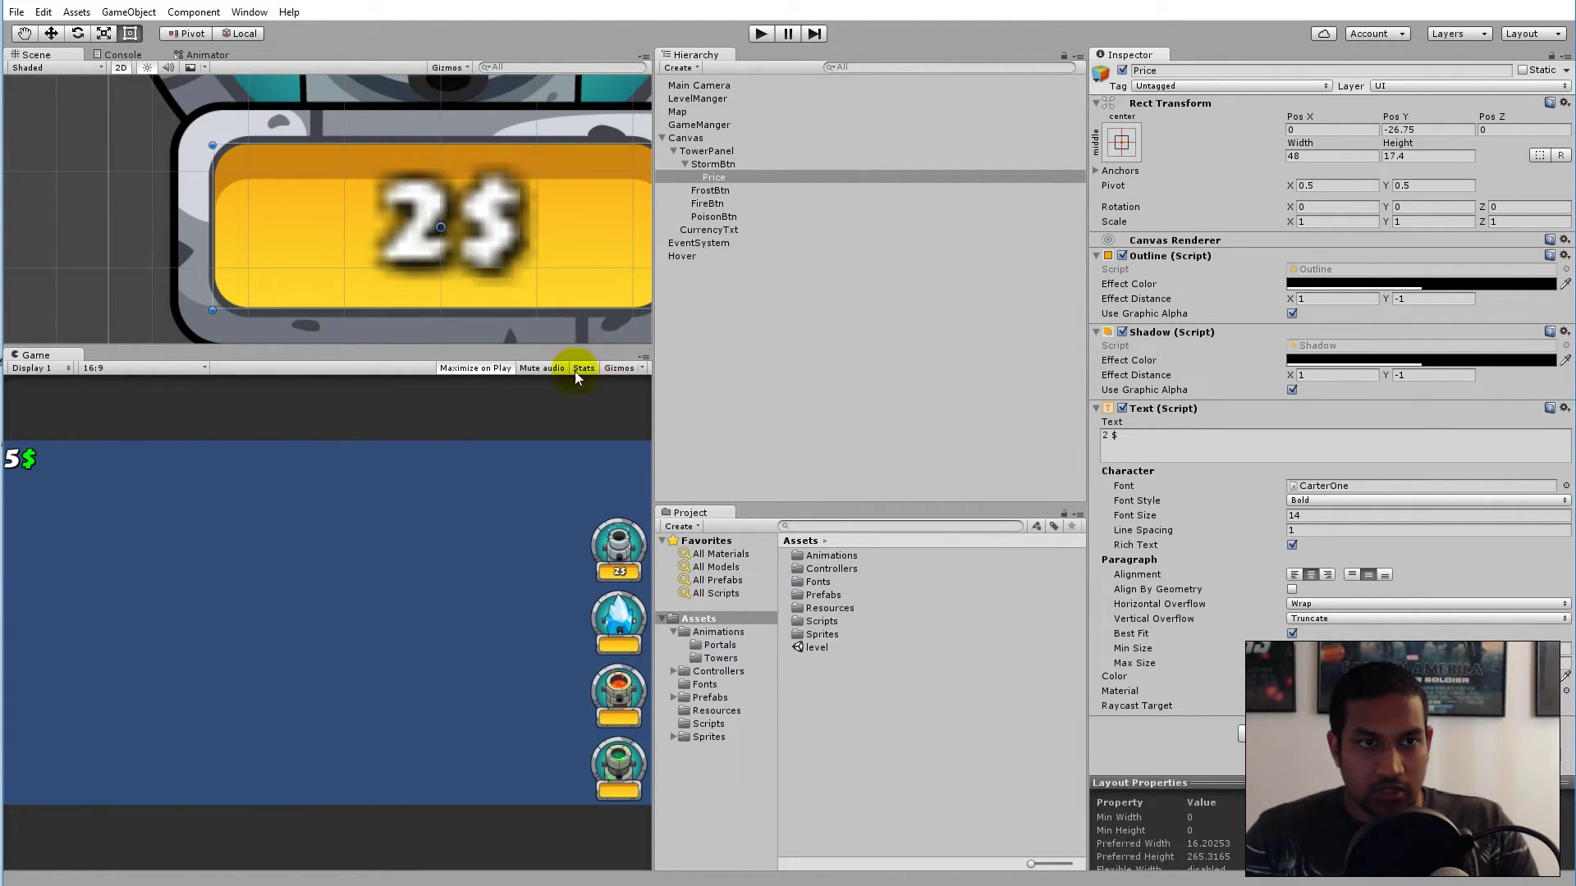
pyautogui.click(757, 34)
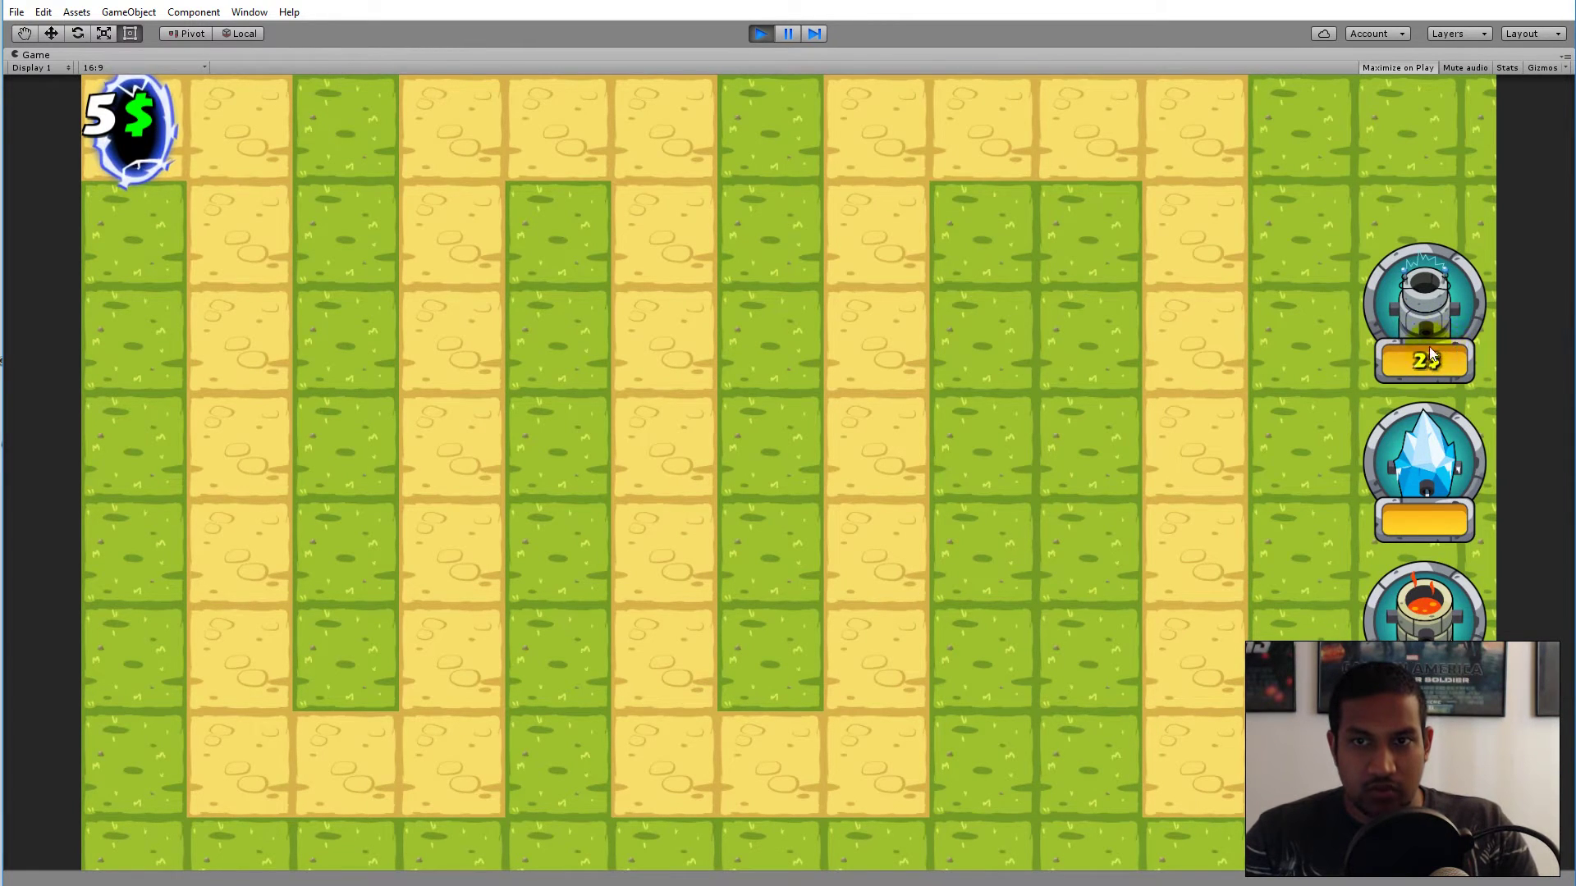
pyautogui.click(869, 135)
pyautogui.click(772, 34)
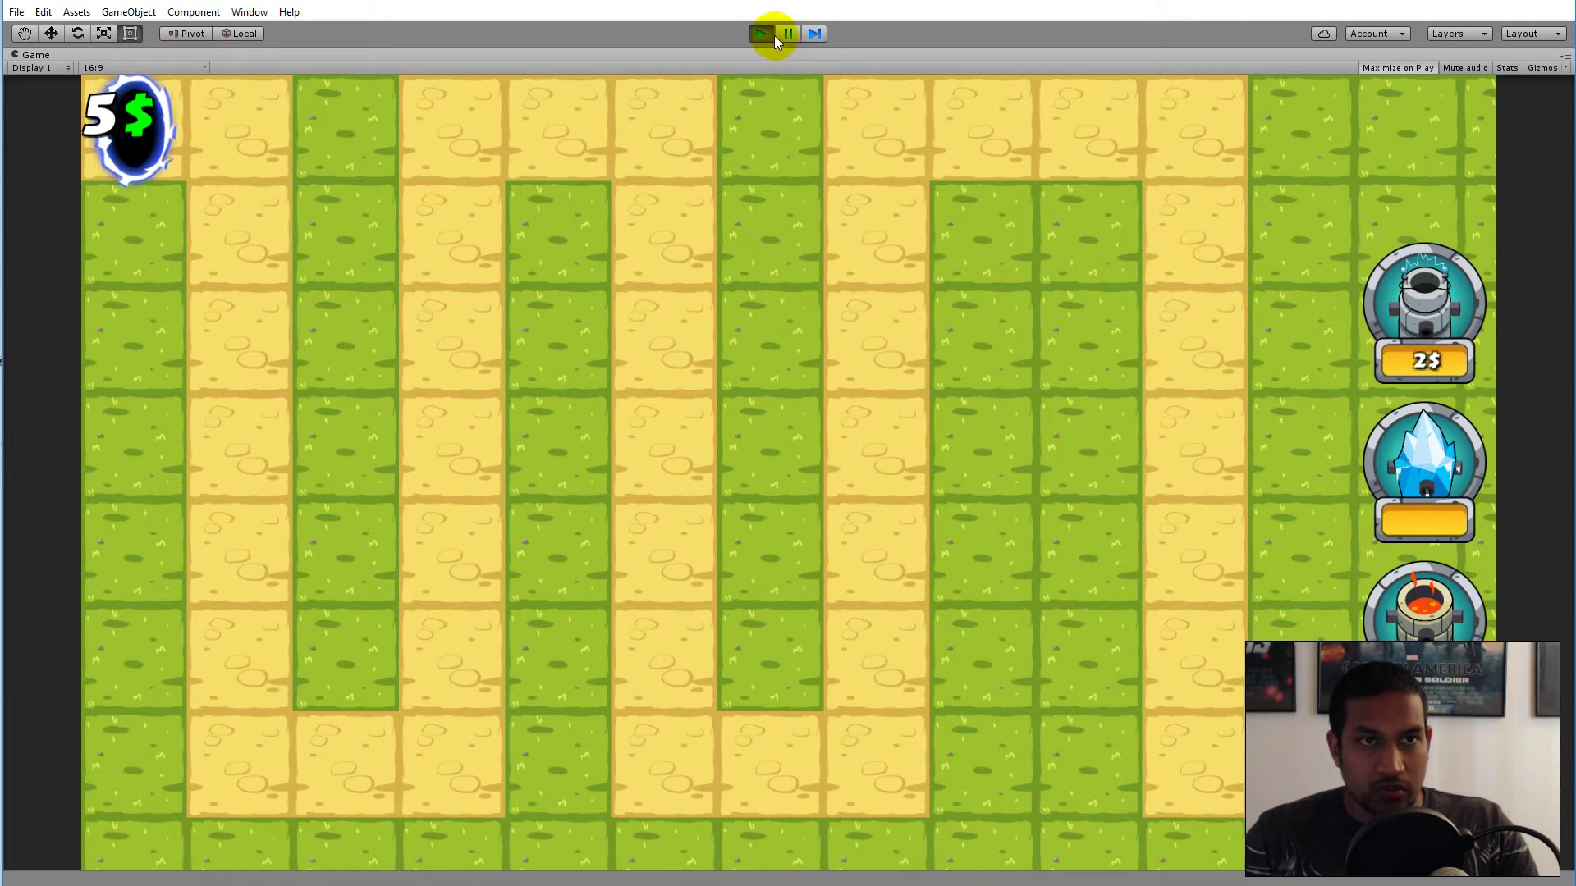
pyautogui.doubleClick(711, 178)
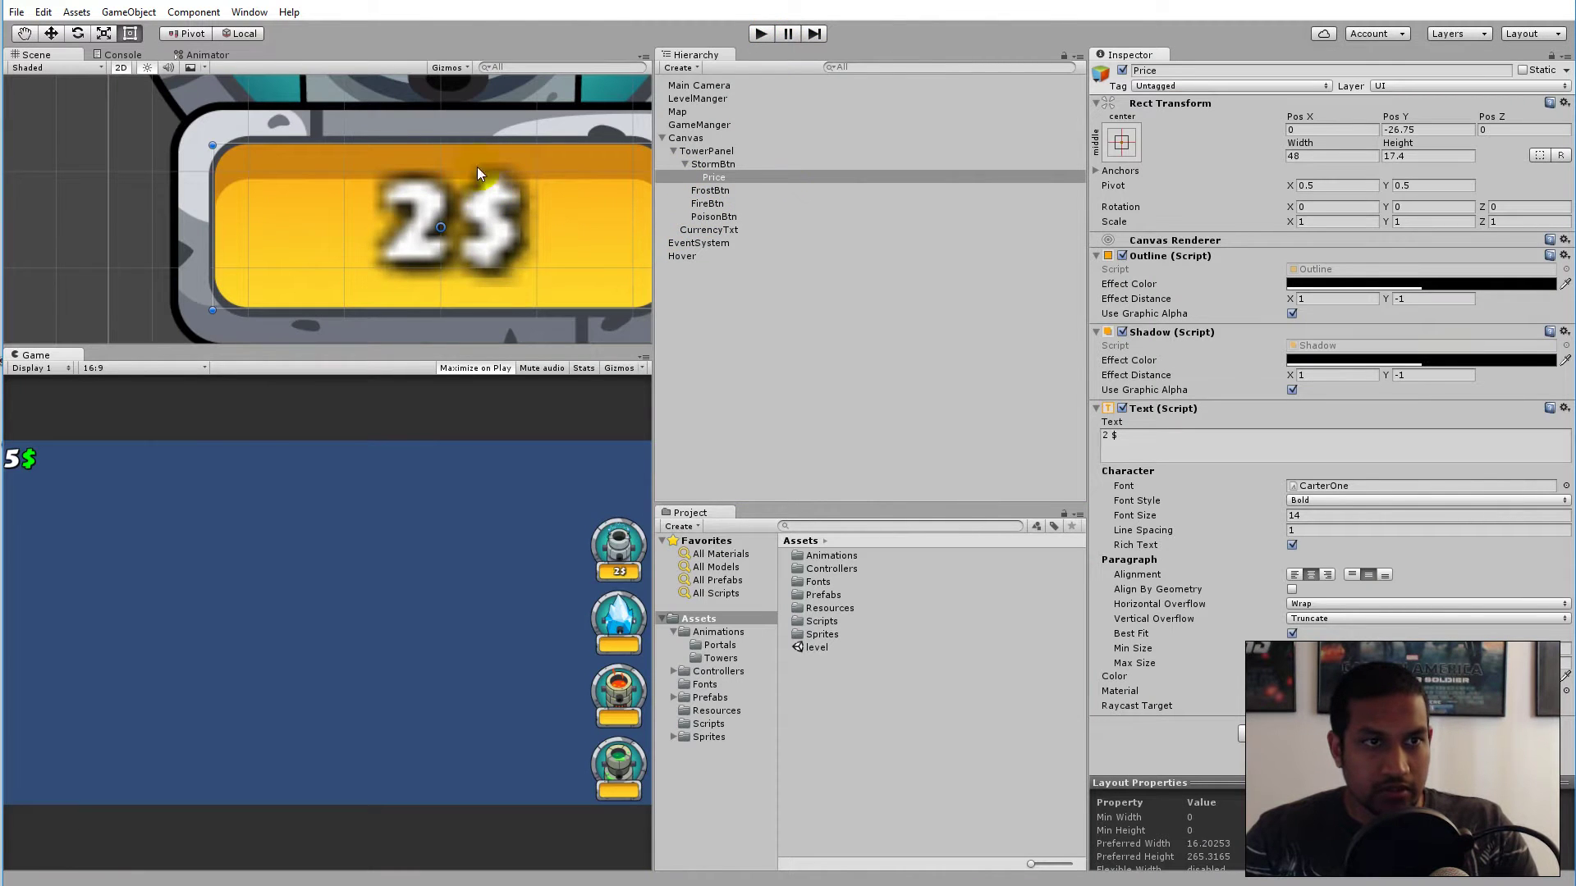
pyautogui.click(446, 131)
# Step: Drag the Price label's rect edges outward to about Width 56.1 and Height 25.1
pyautogui.doubleClick(683, 166)
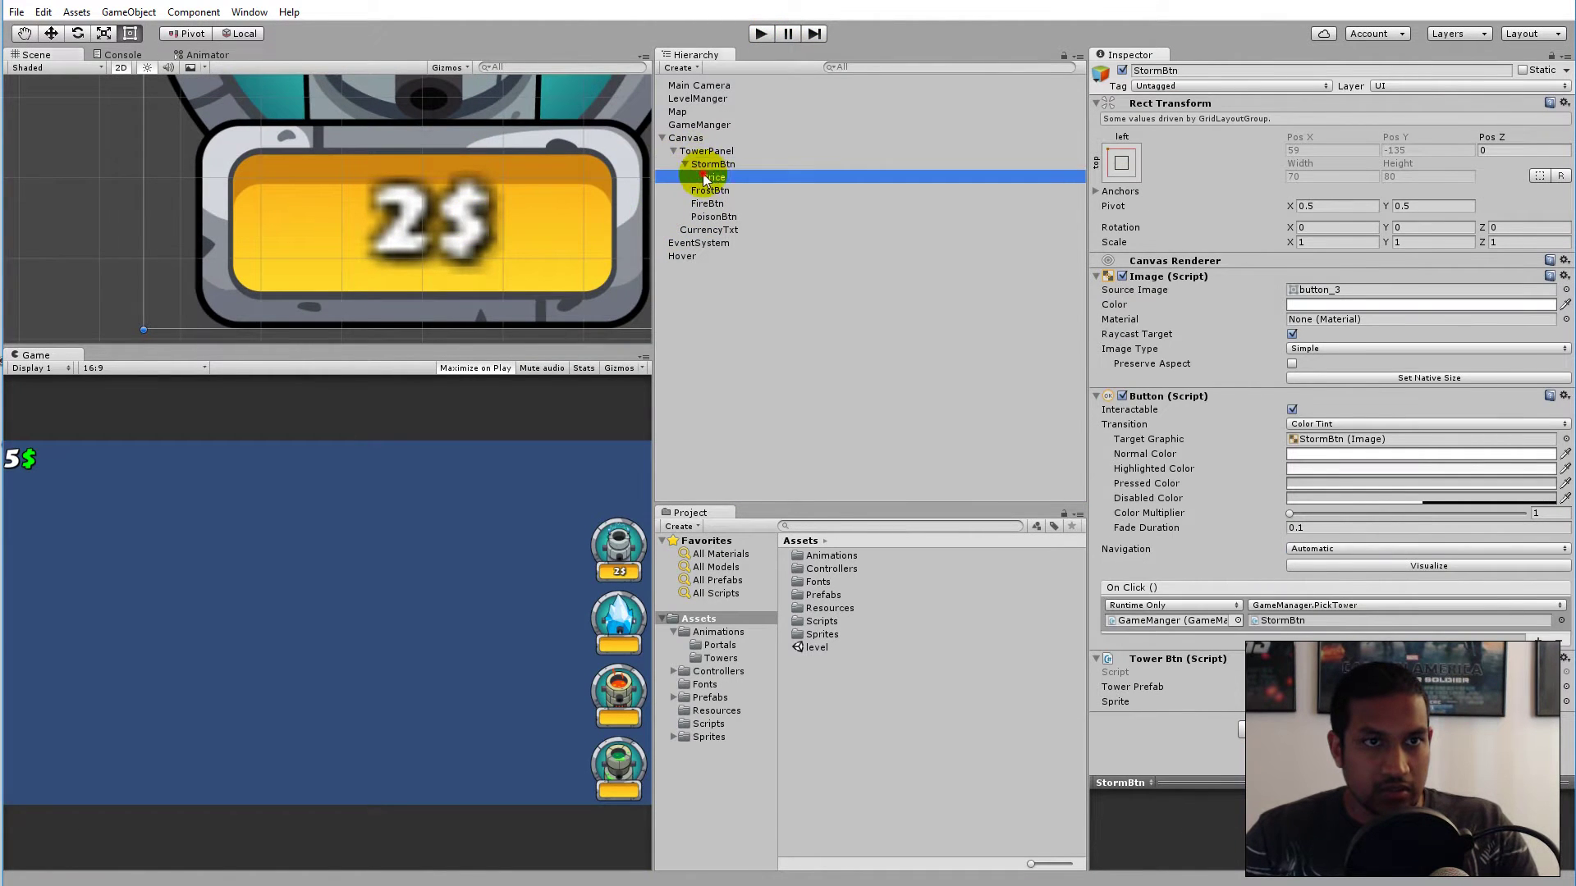
pyautogui.doubleClick(706, 178)
pyautogui.moveTo(472, 164)
pyautogui.mouseDown()
pyautogui.moveTo(464, 124)
pyautogui.moveTo(460, 165)
pyautogui.mouseUp()
pyautogui.moveTo(428, 282); pyautogui.dragTo(428, 305)
pyautogui.moveTo(568, 218); pyautogui.dragTo(596, 221)
pyautogui.moveTo(241, 211); pyautogui.dragTo(220, 202)
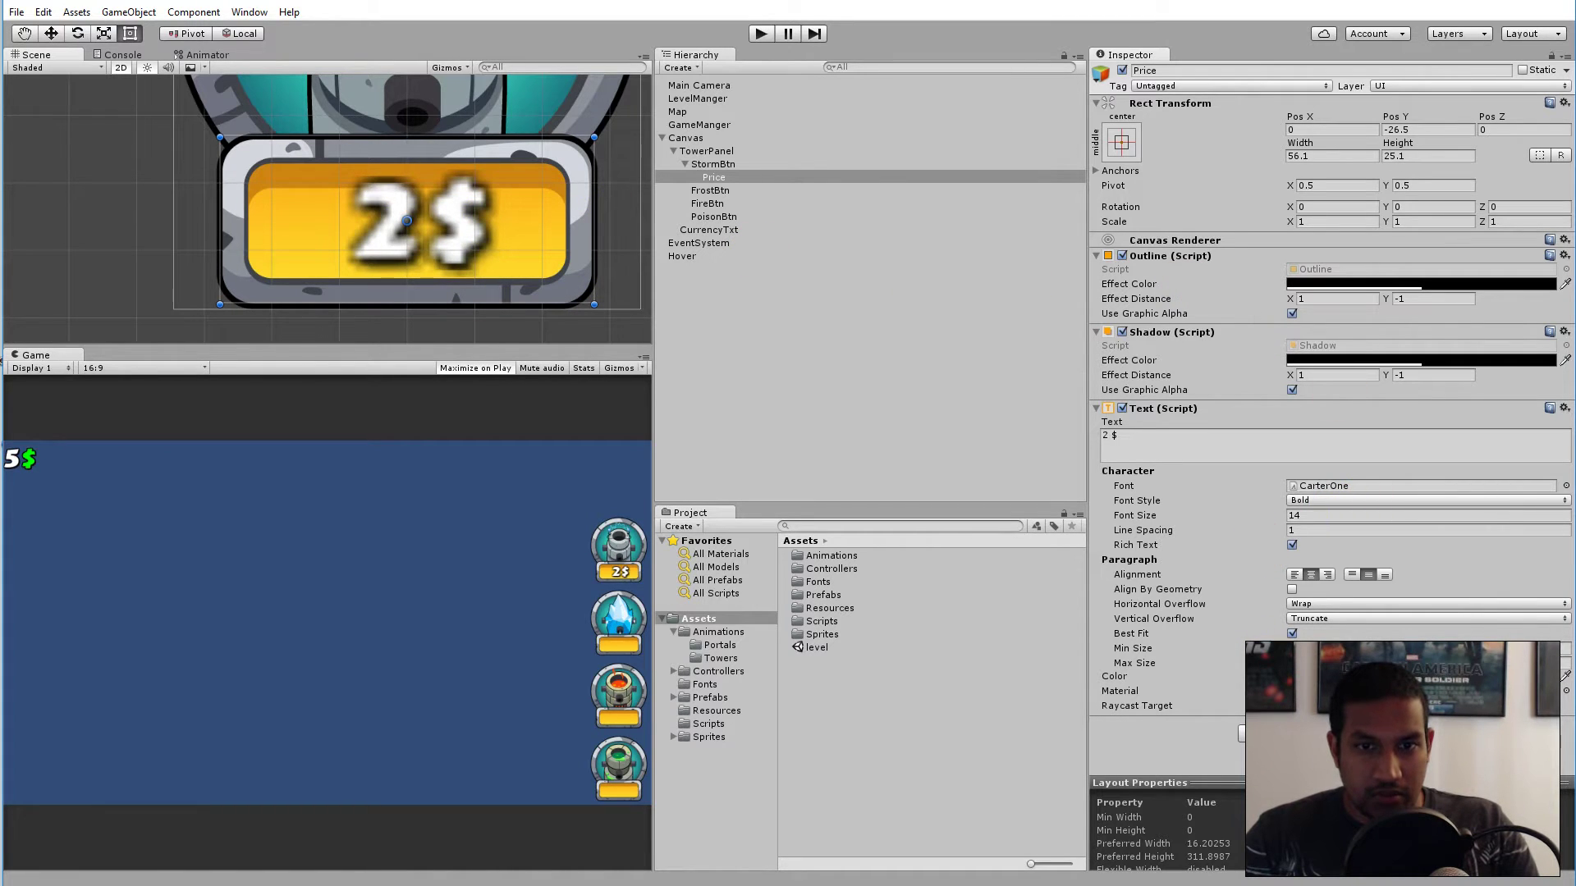
# Step: Try font size 14 and X scale 1.1, revert both, and run the game to preview
pyautogui.moveTo(1189, 510); pyautogui.dragTo(1315, 518)
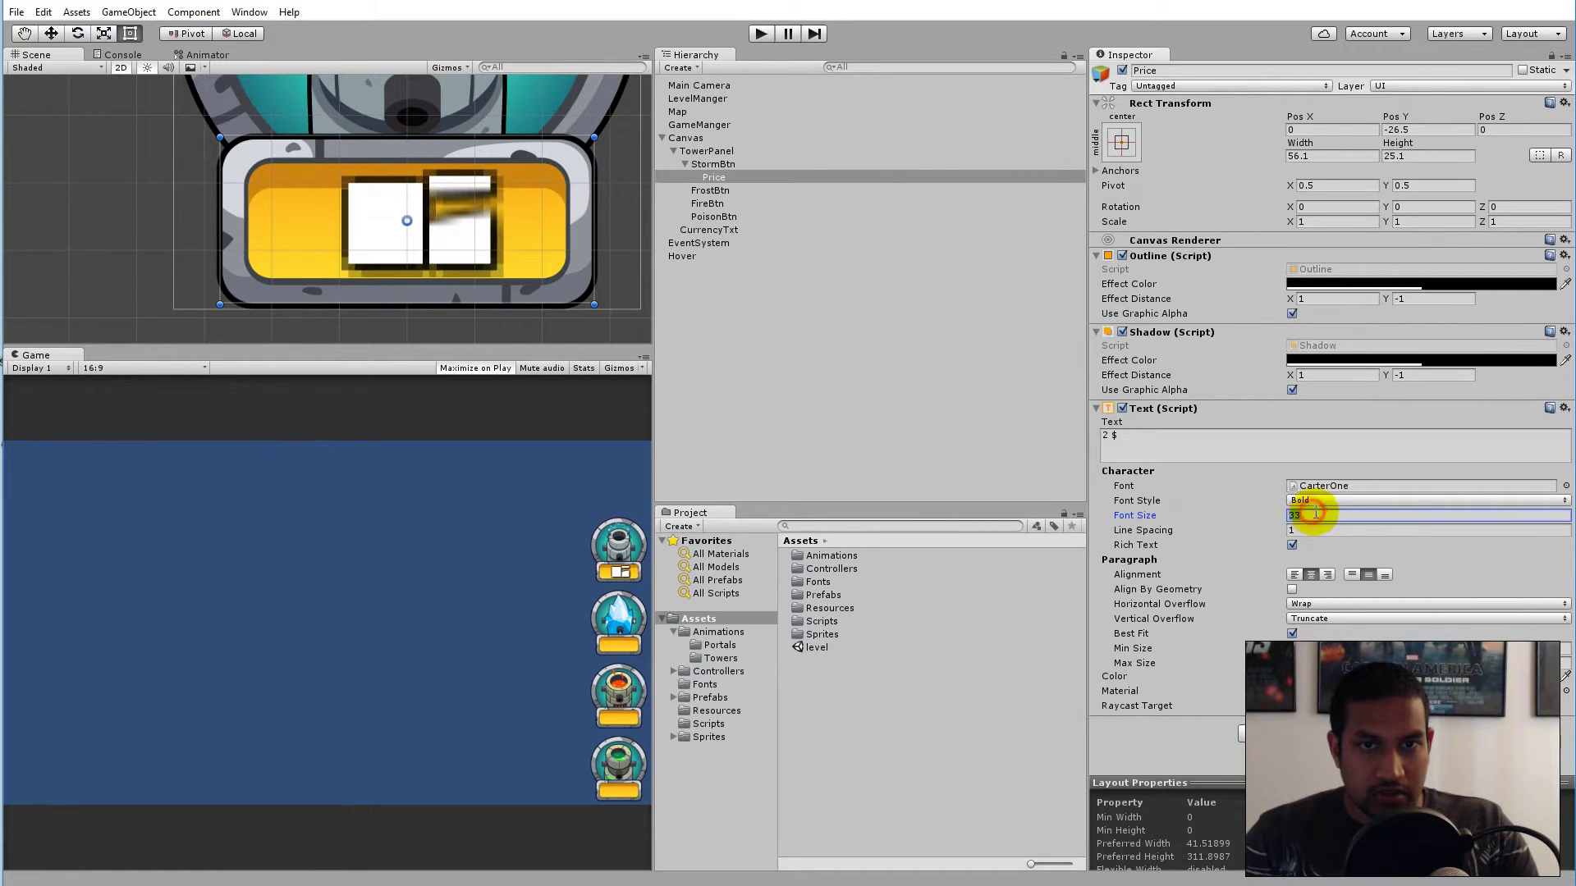
pyautogui.write('14')
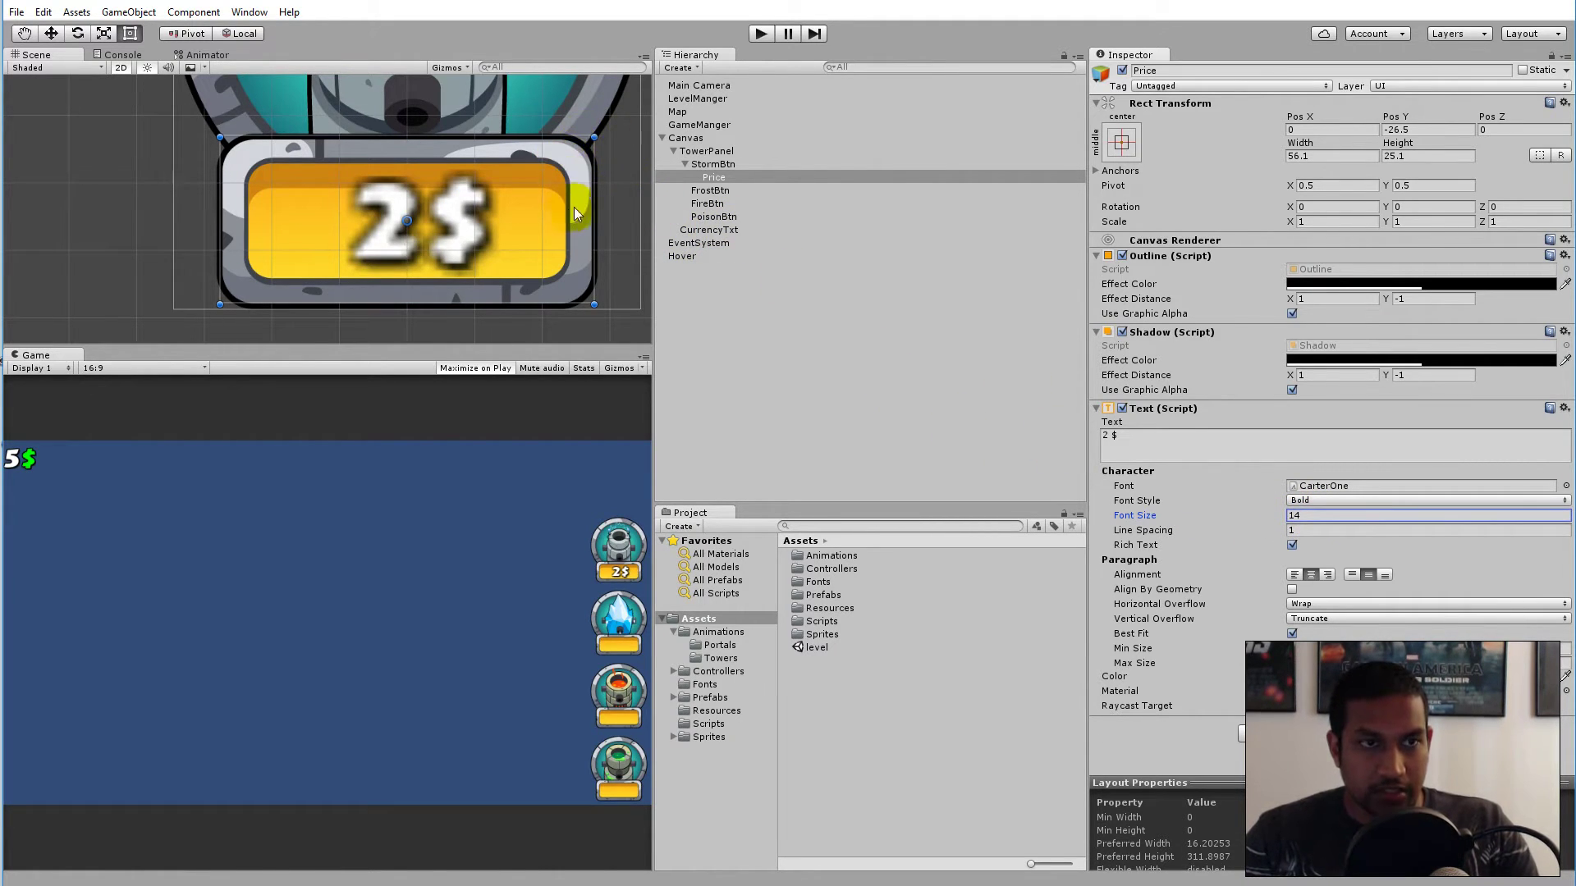
pyautogui.click(1338, 224)
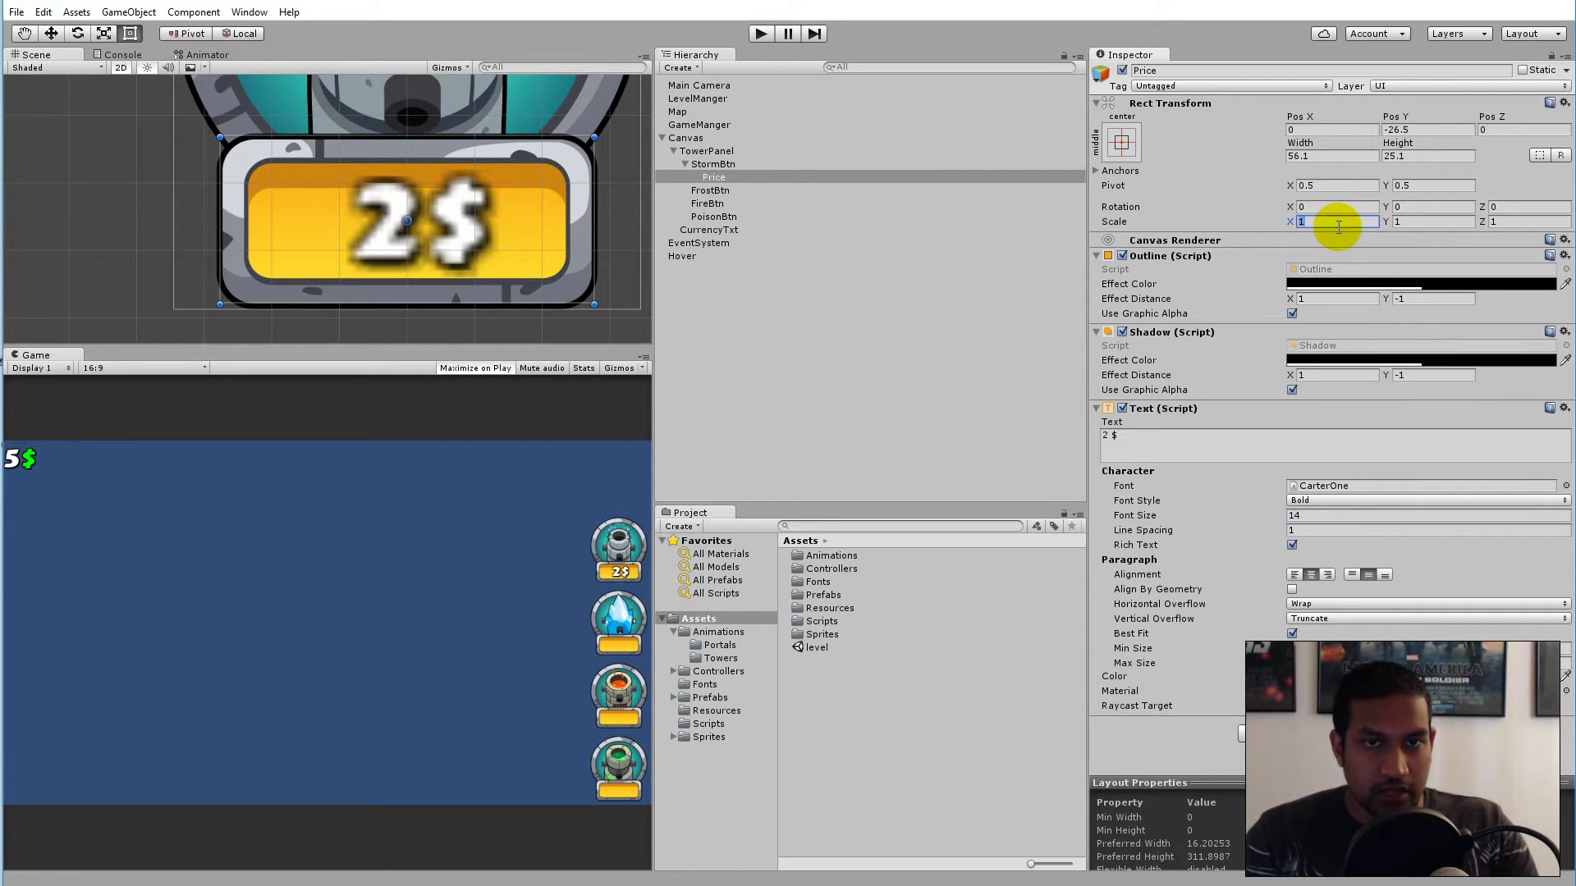
pyautogui.press('BackSpace')
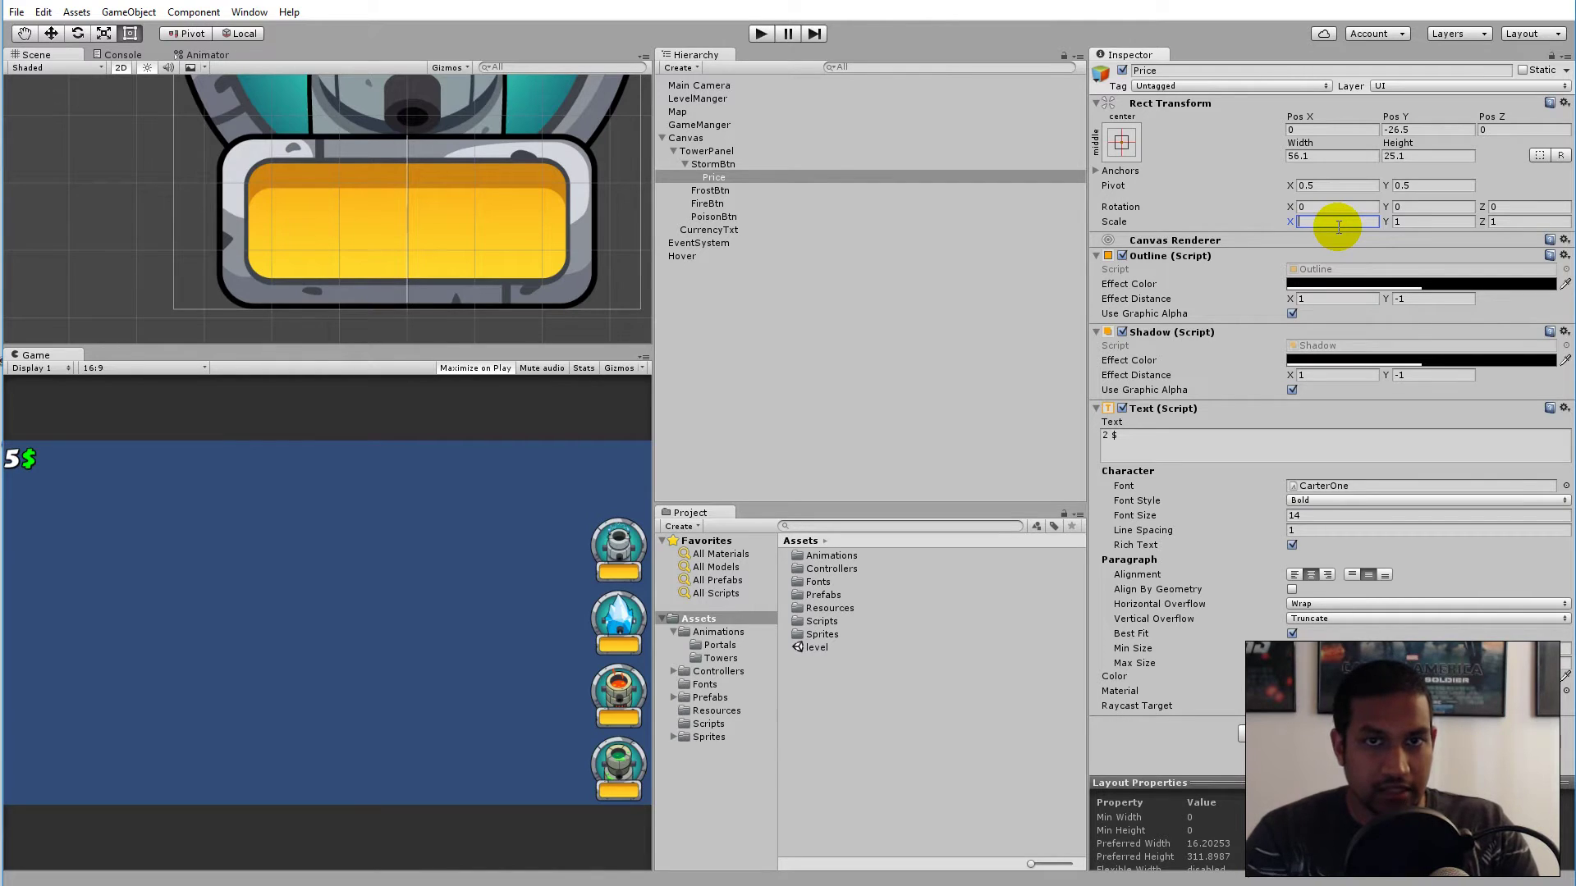
pyautogui.write('1.1')
pyautogui.press('BackSpace')
pyautogui.press('BackSpace')
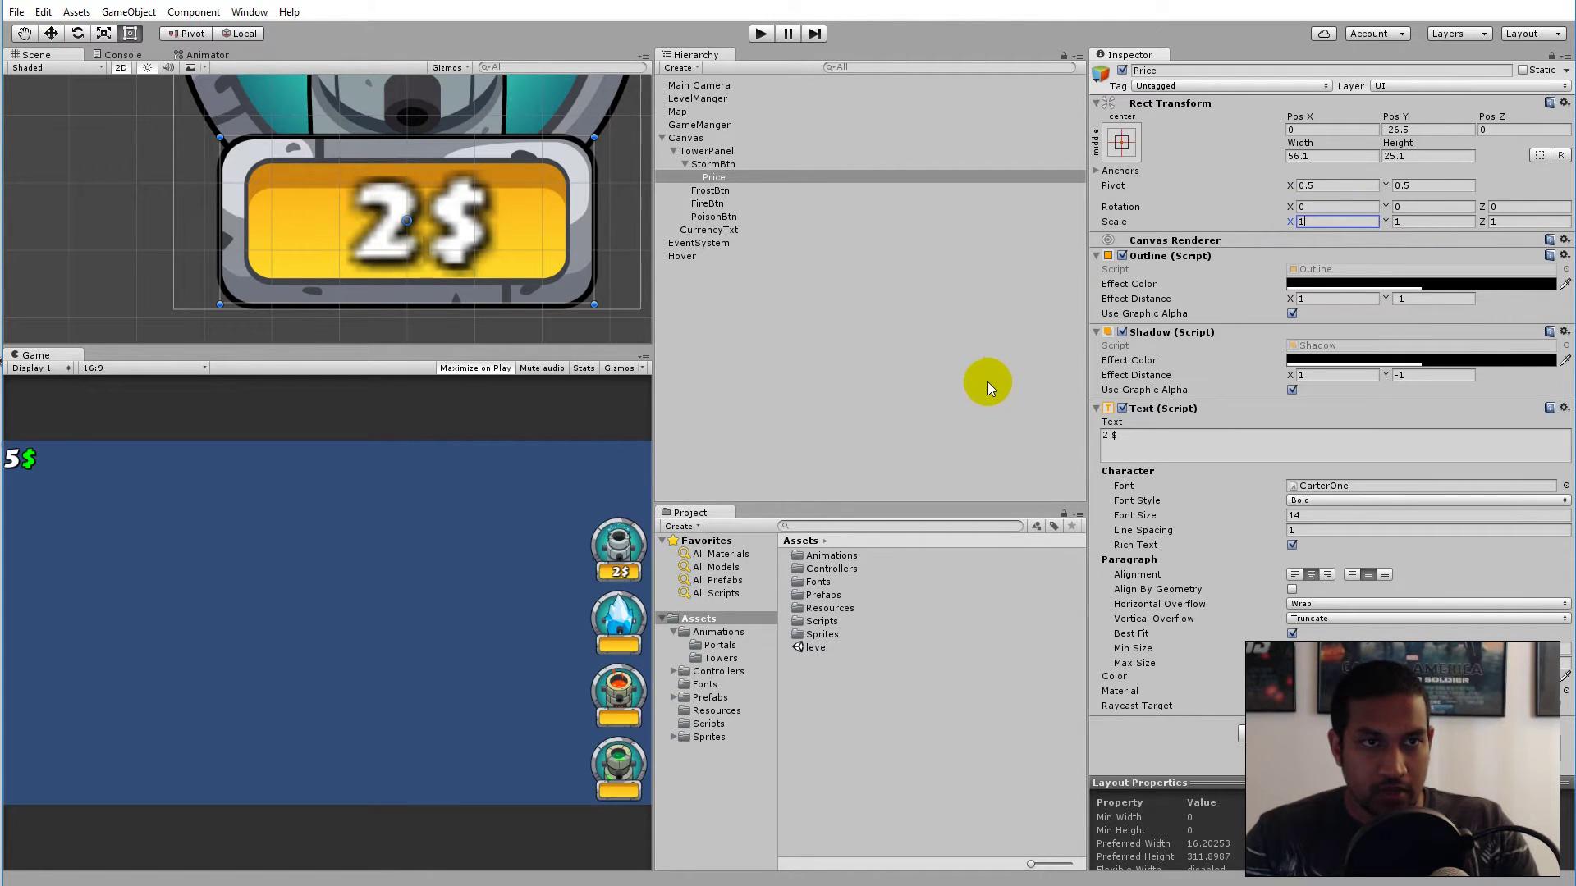
pyautogui.click(759, 34)
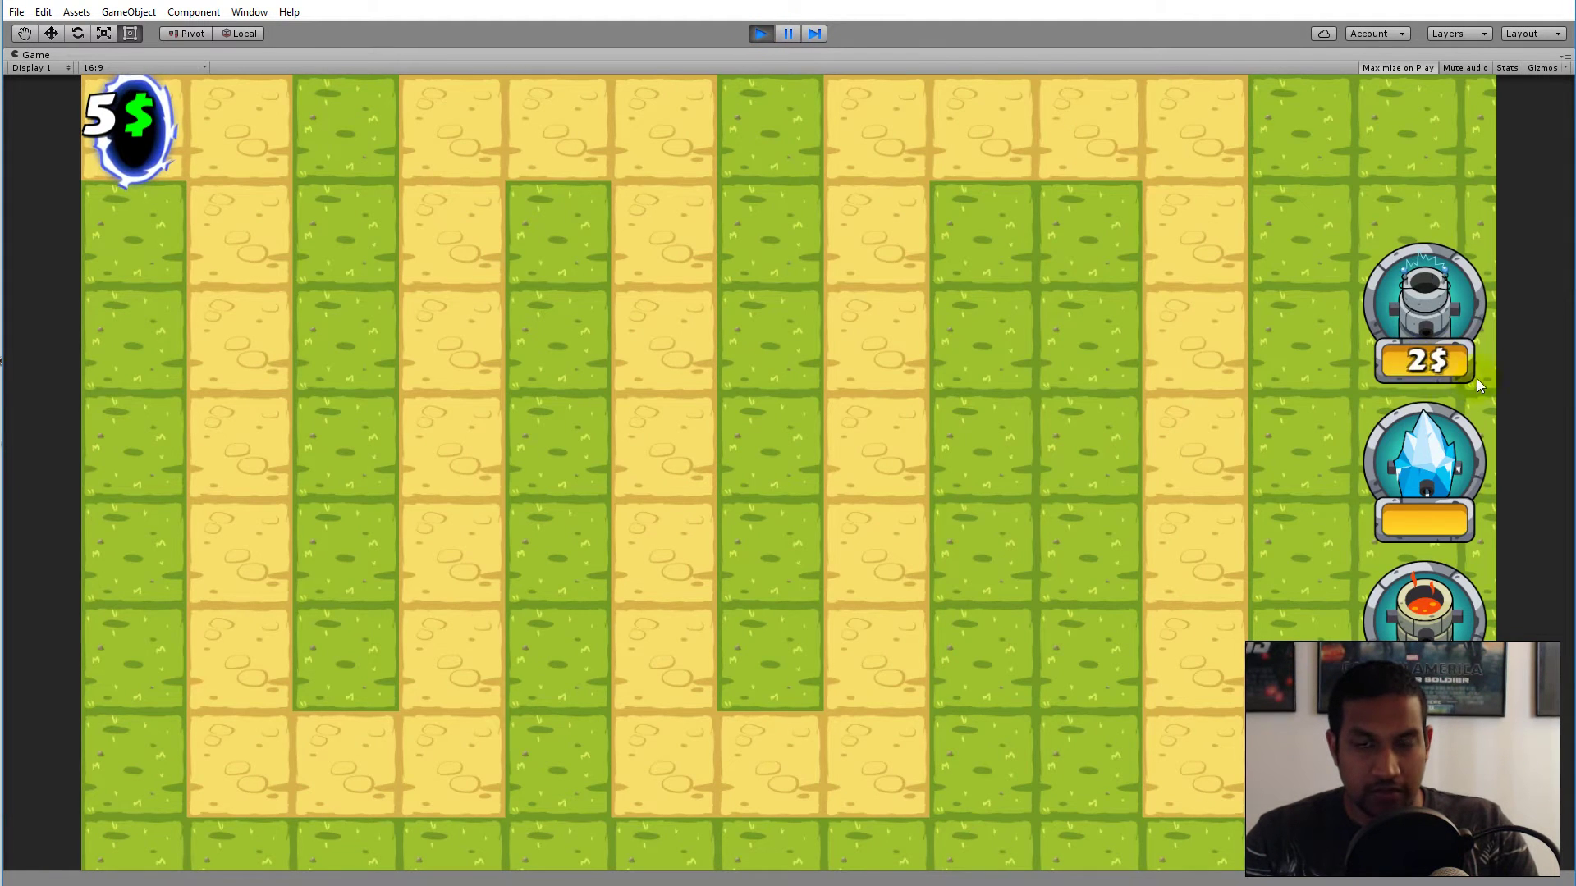
pyautogui.click(758, 34)
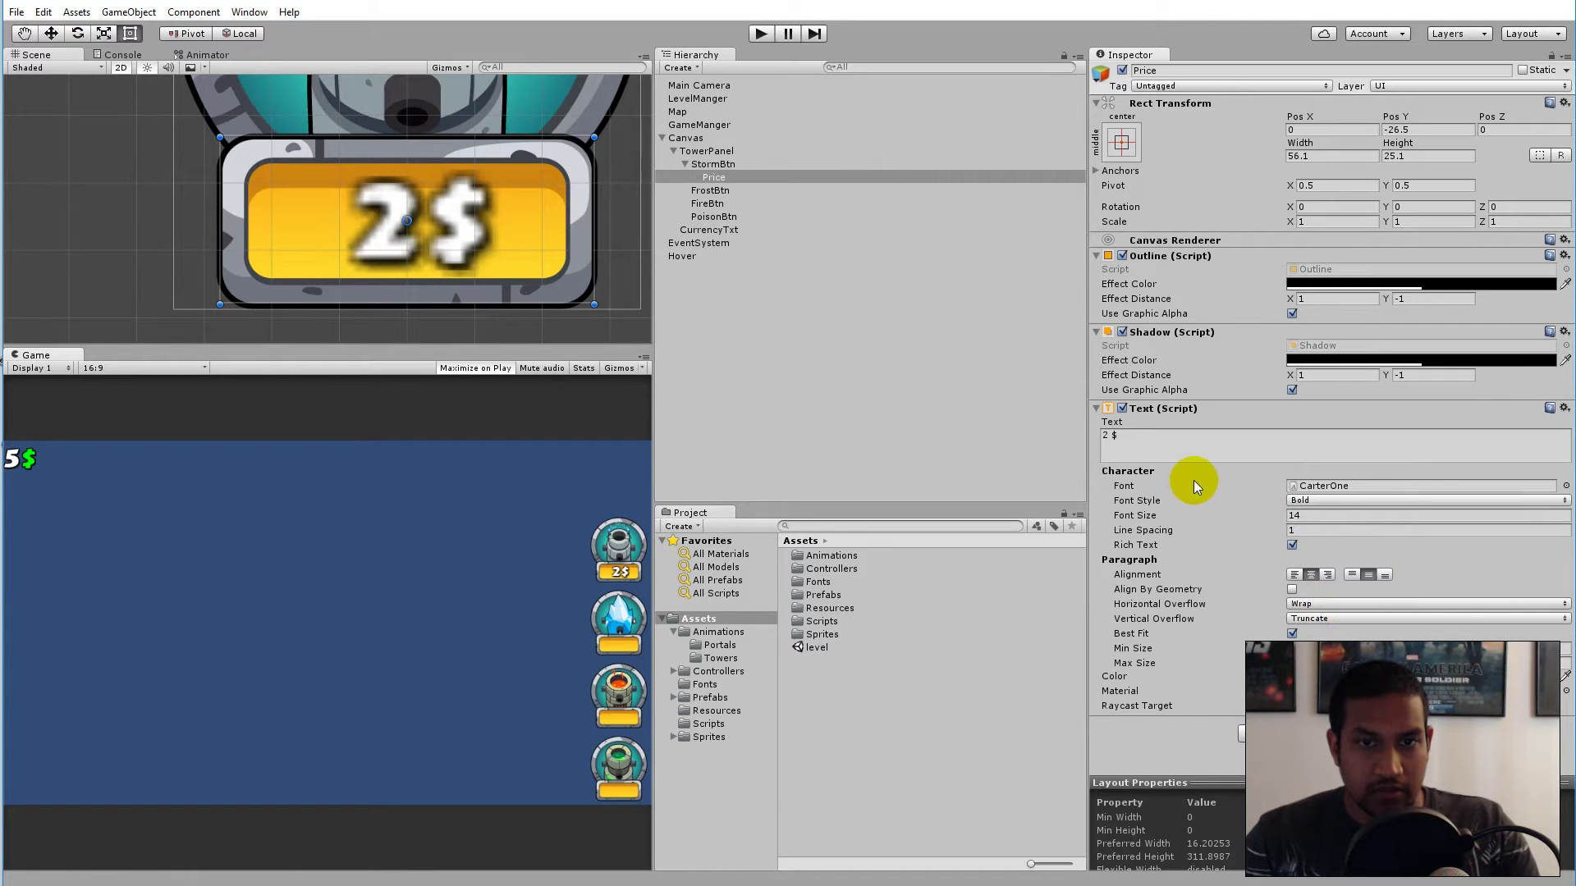
# Step: Move the Text component up above Shadow, then inspect the Best Fit Min and Max Size fields
pyautogui.rightClick(1190, 408)
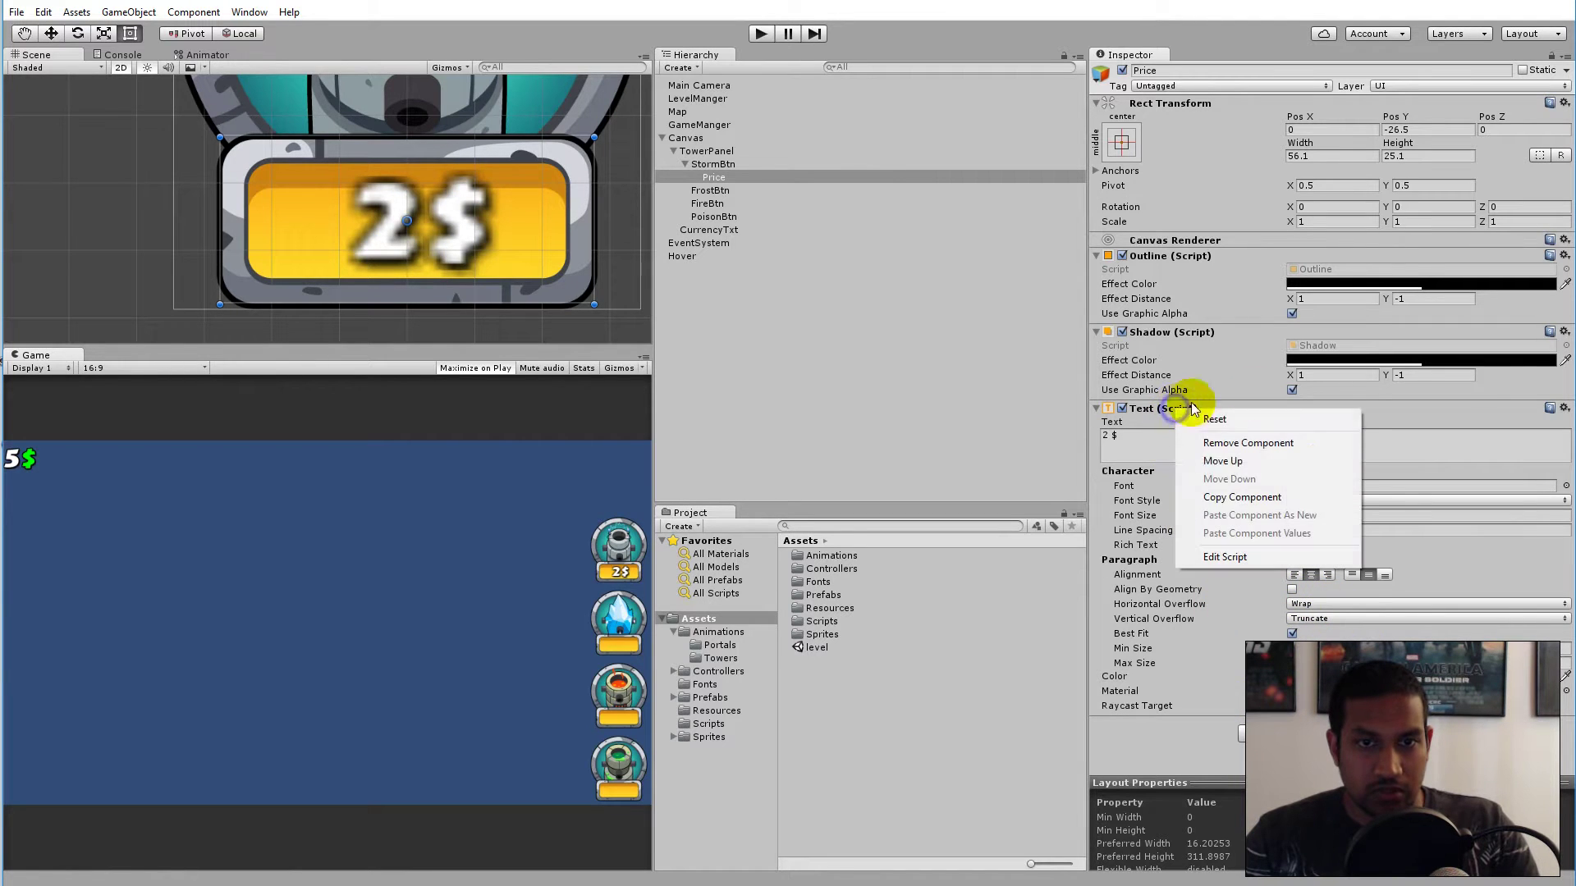
pyautogui.click(1251, 460)
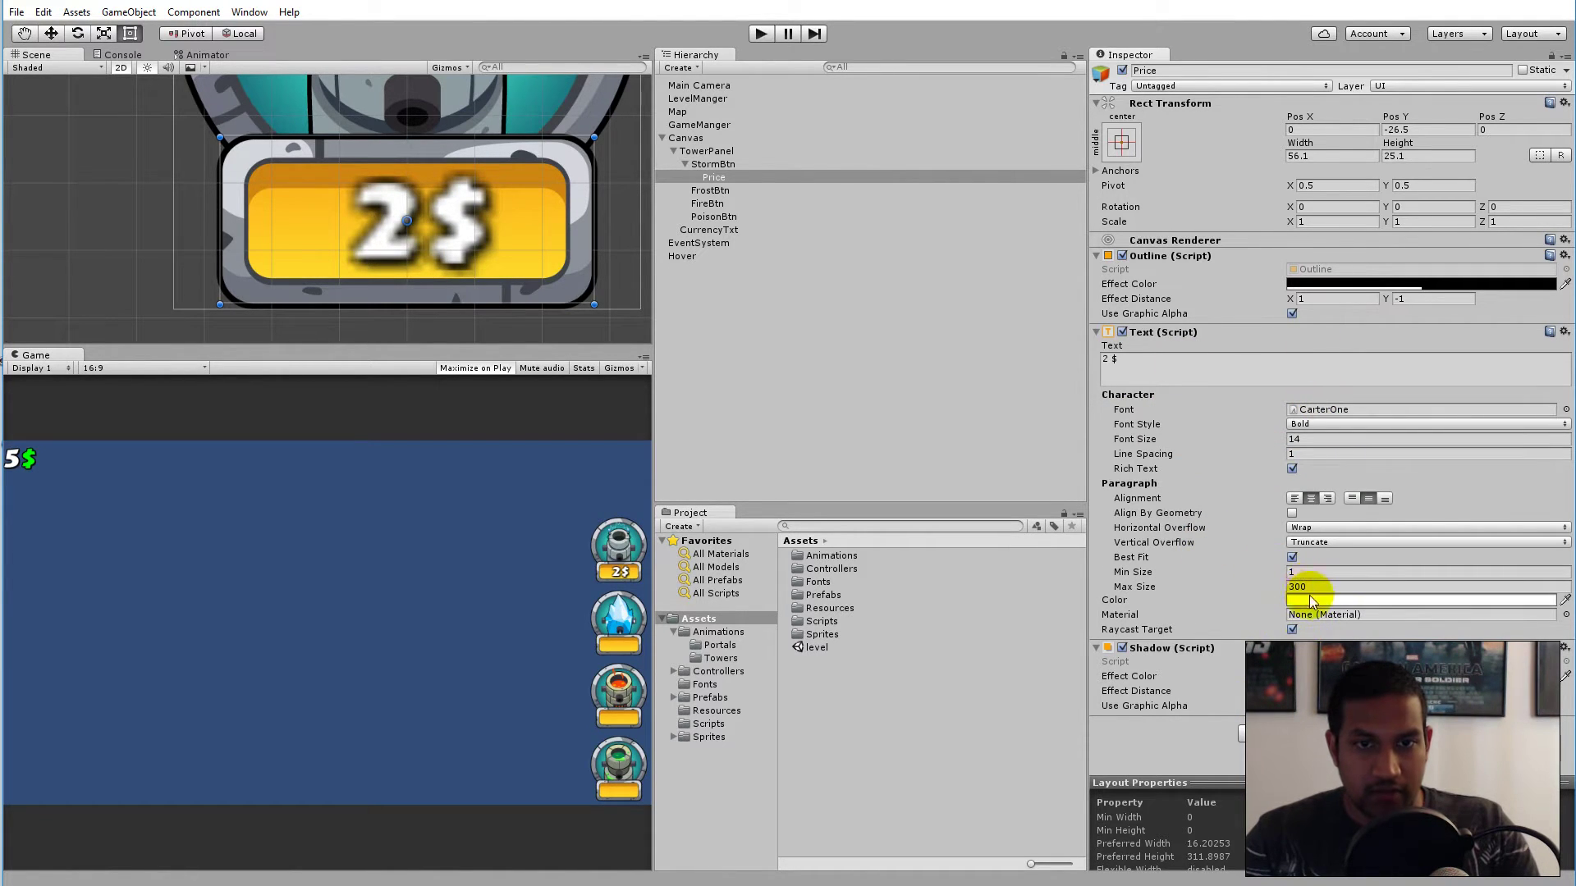
pyautogui.click(1301, 571)
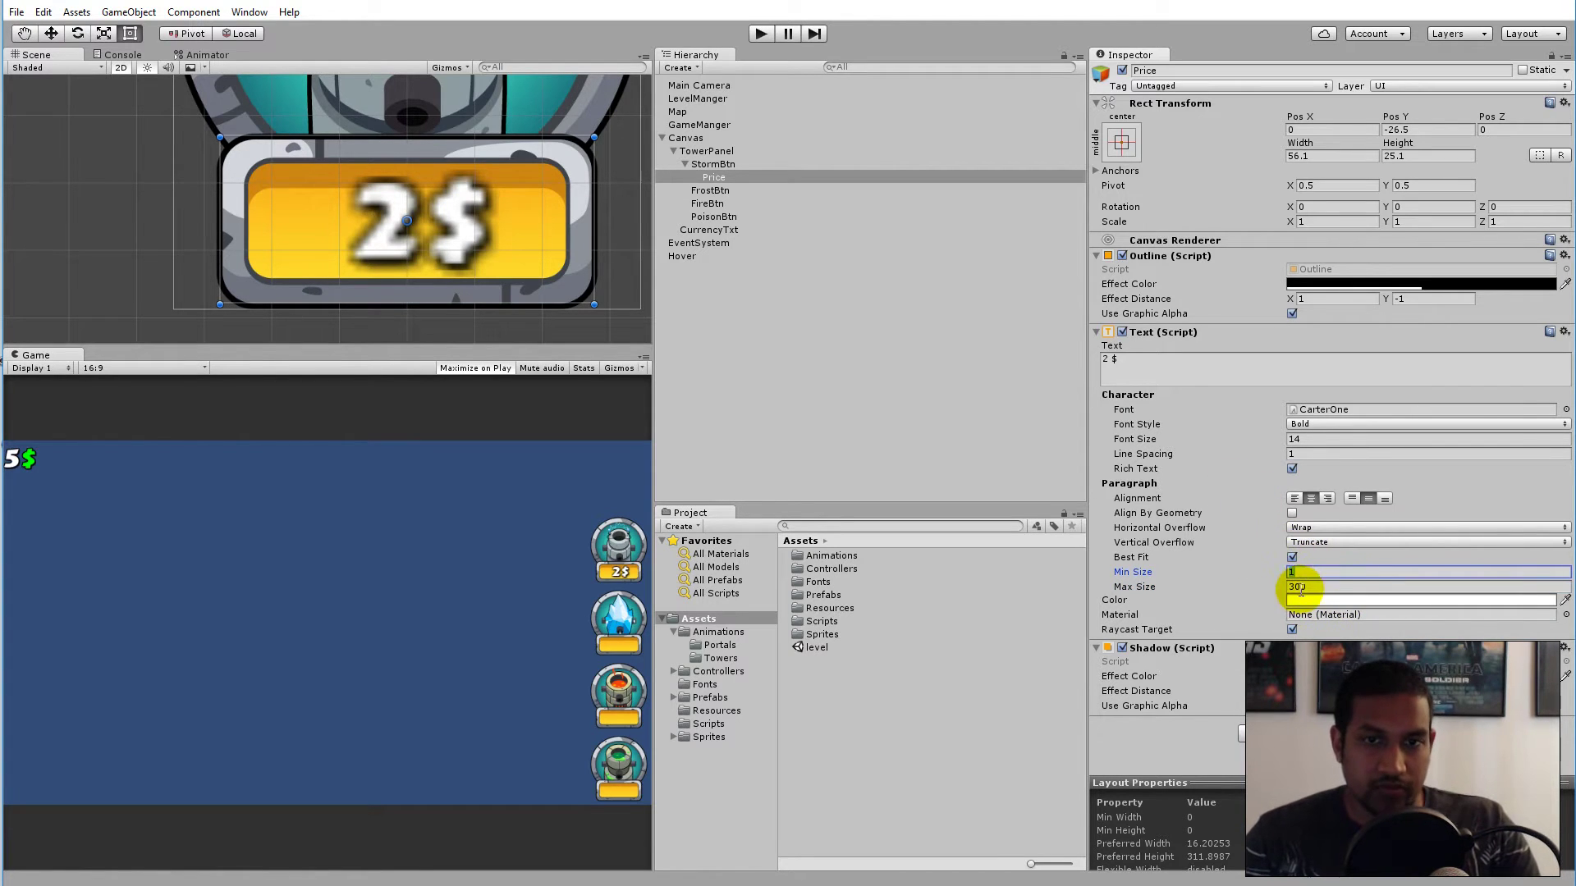
pyautogui.click(1307, 586)
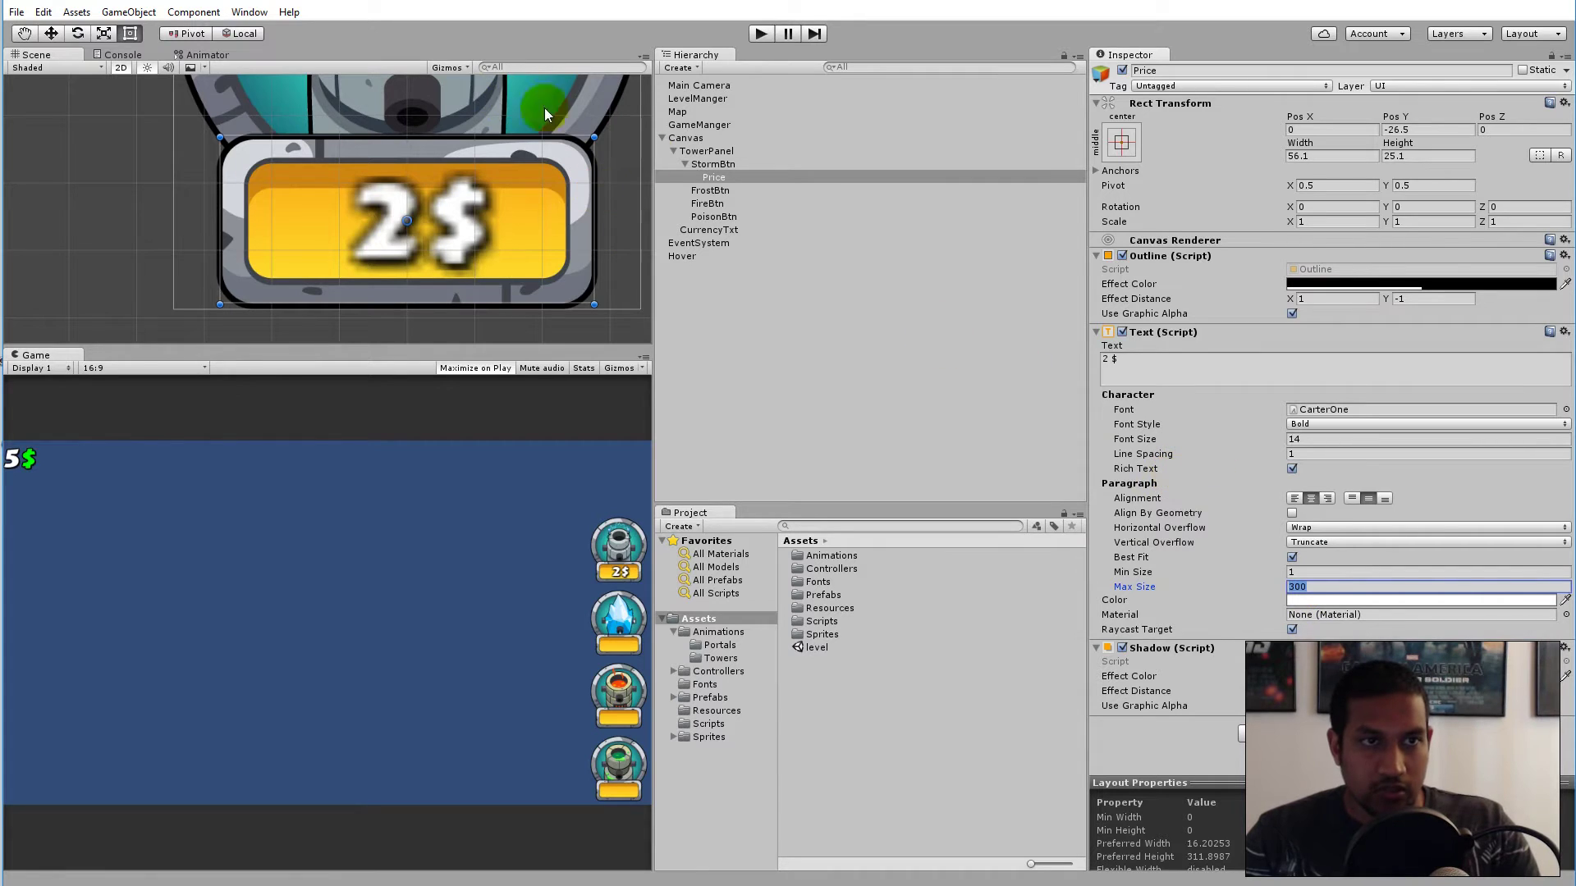